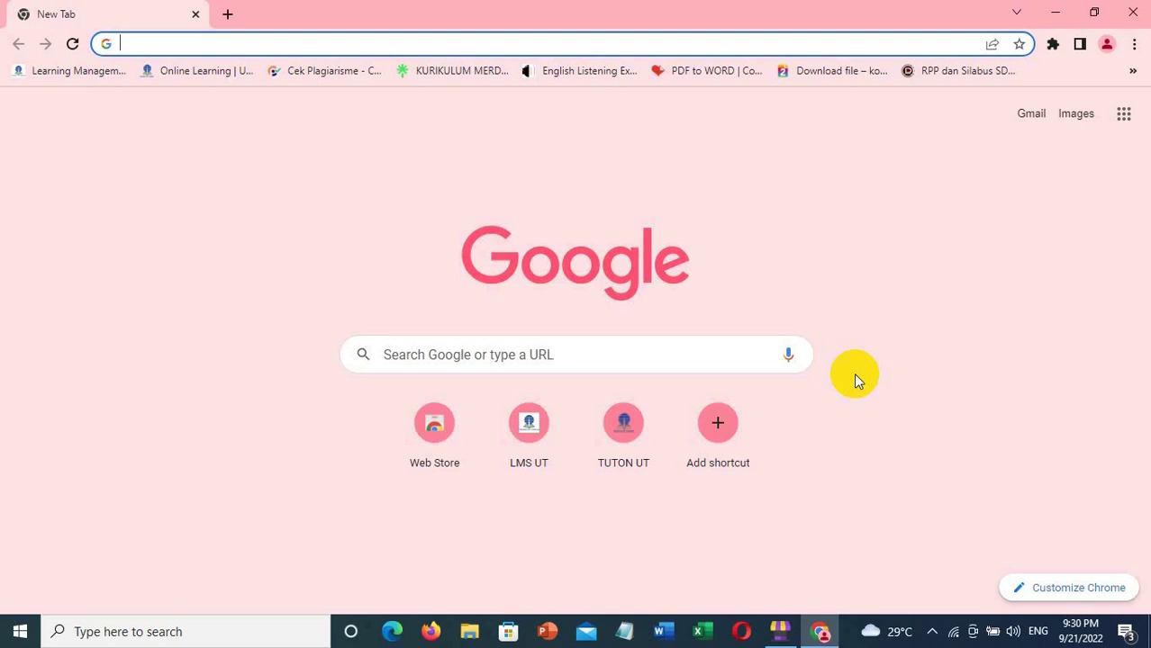
- Sign in to Gmail with the teacher's school account and its password
{"action": "left_click", "coordinate": [1031, 121]}
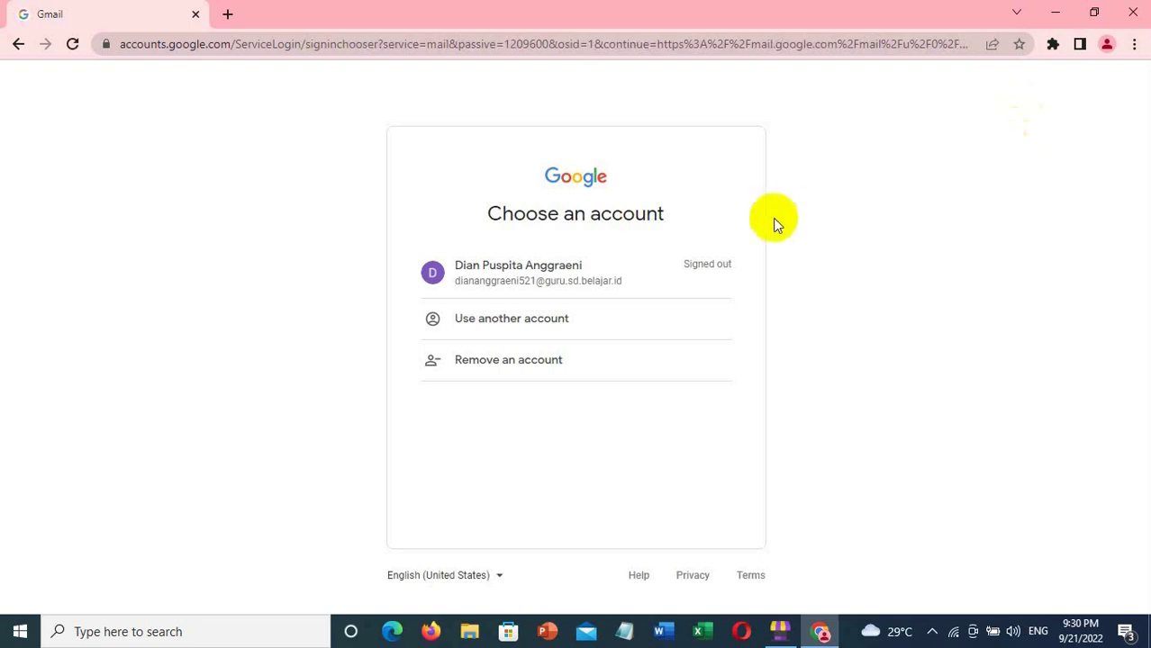
{"action": "left_click", "coordinate": [526, 273]}
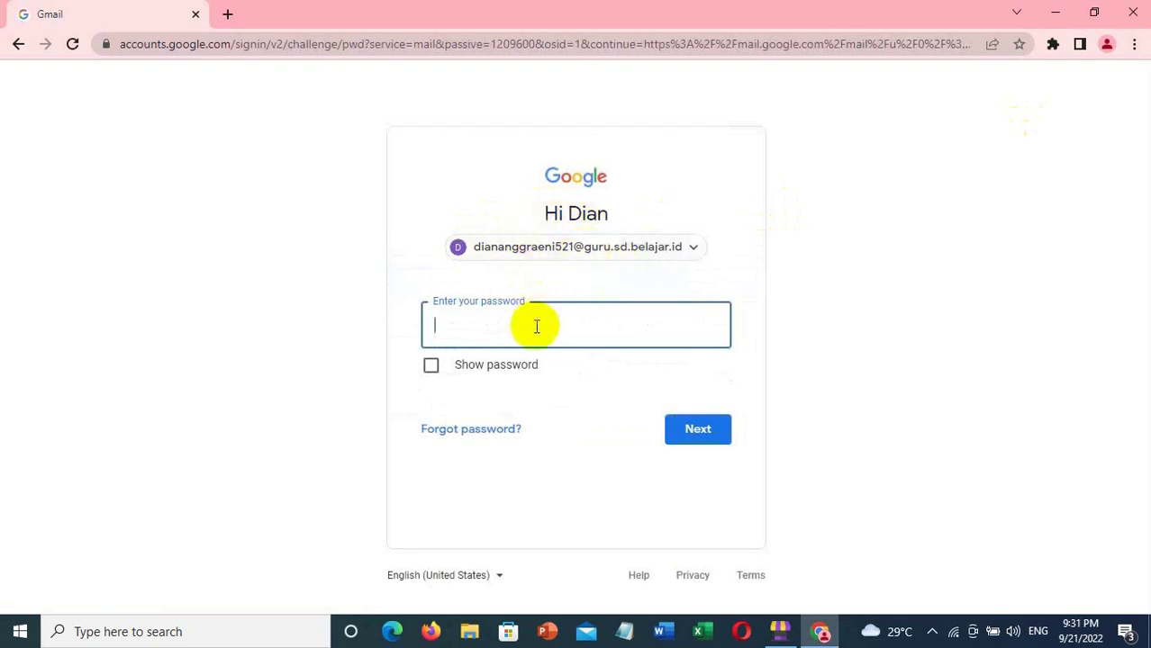
{"action": "type", "text": "••••••••"}
{"action": "left_click", "coordinate": [692, 432]}
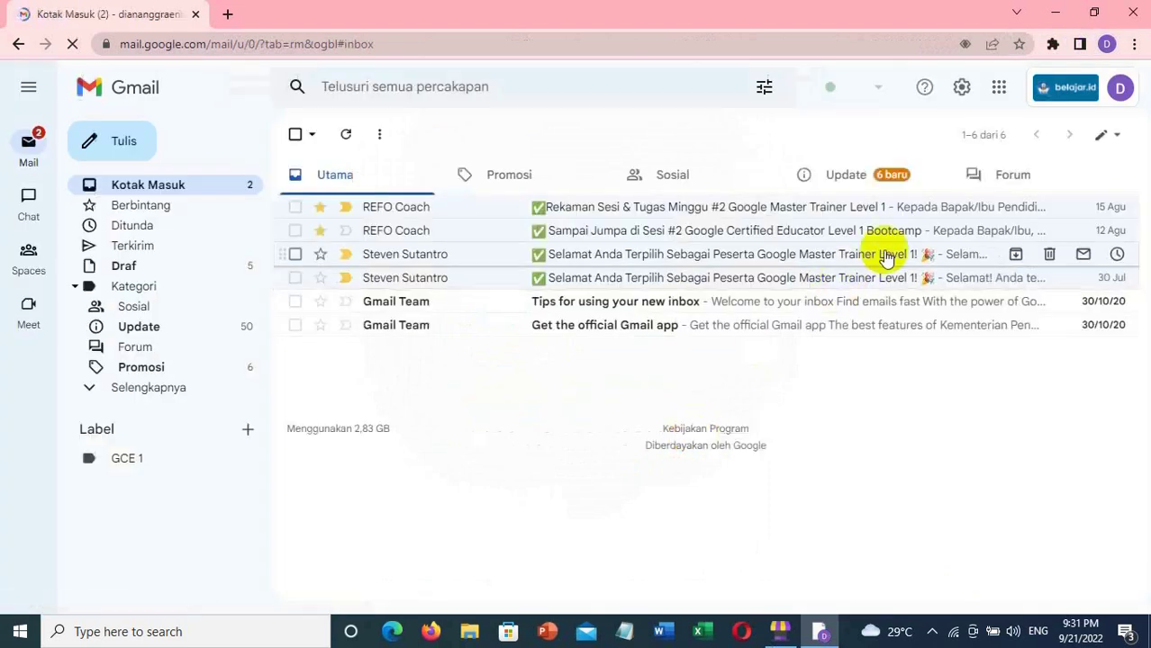
- Launch Google Drive from the Google apps grid in Gmail
{"action": "left_click", "coordinate": [998, 90]}
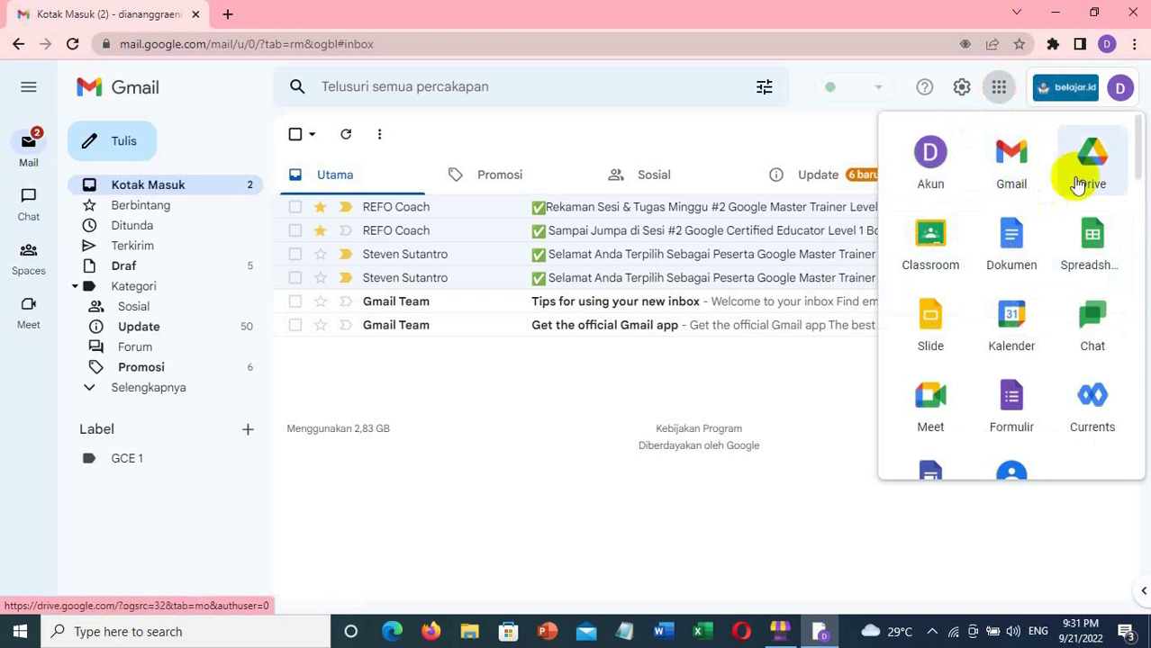
{"action": "left_click", "coordinate": [1093, 170]}
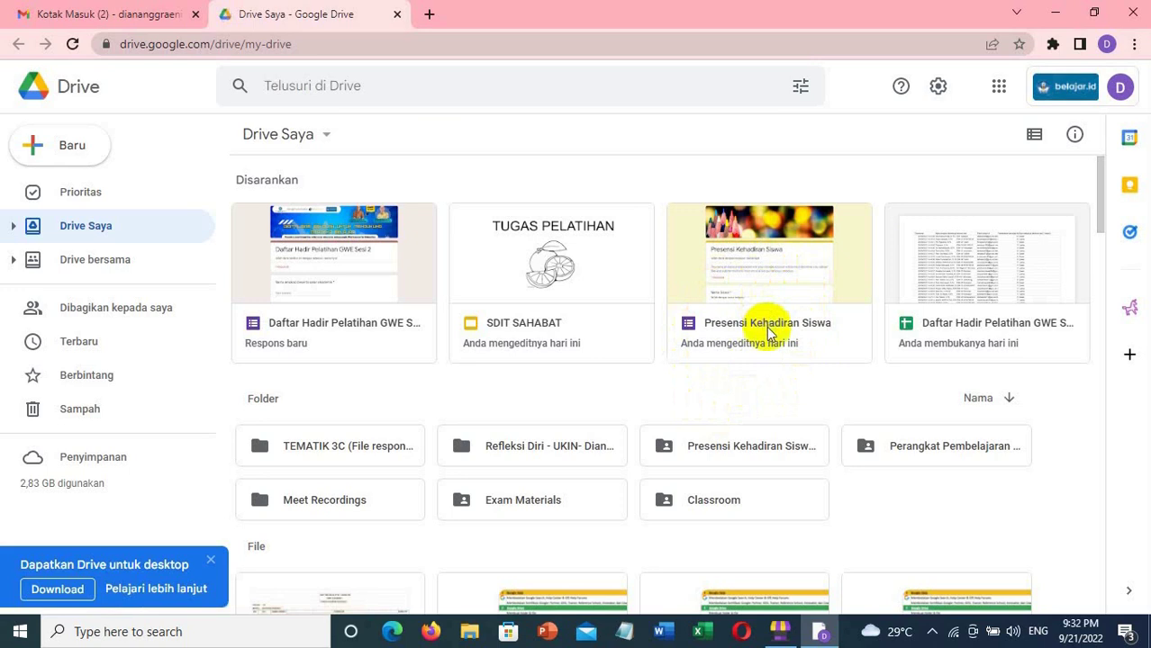
- Open the 'Presensi Kehadiran Siswa' form from Drive's suggested files in Google Forms
{"action": "left_click", "coordinate": [767, 327]}
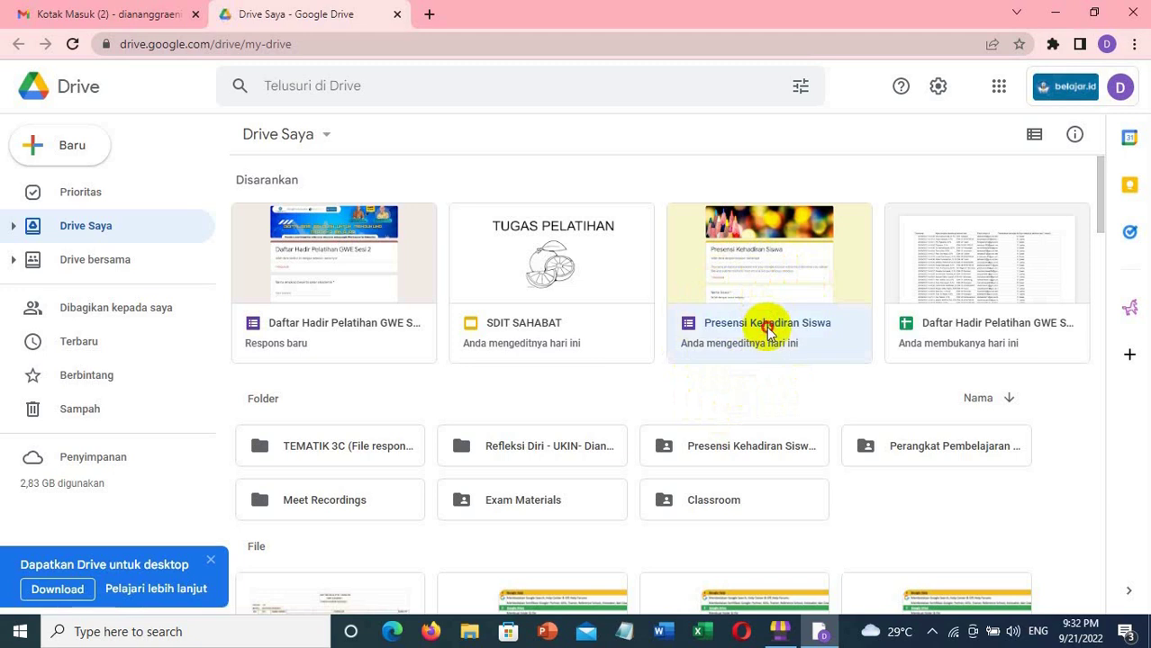
{"action": "double_click", "coordinate": [766, 326]}
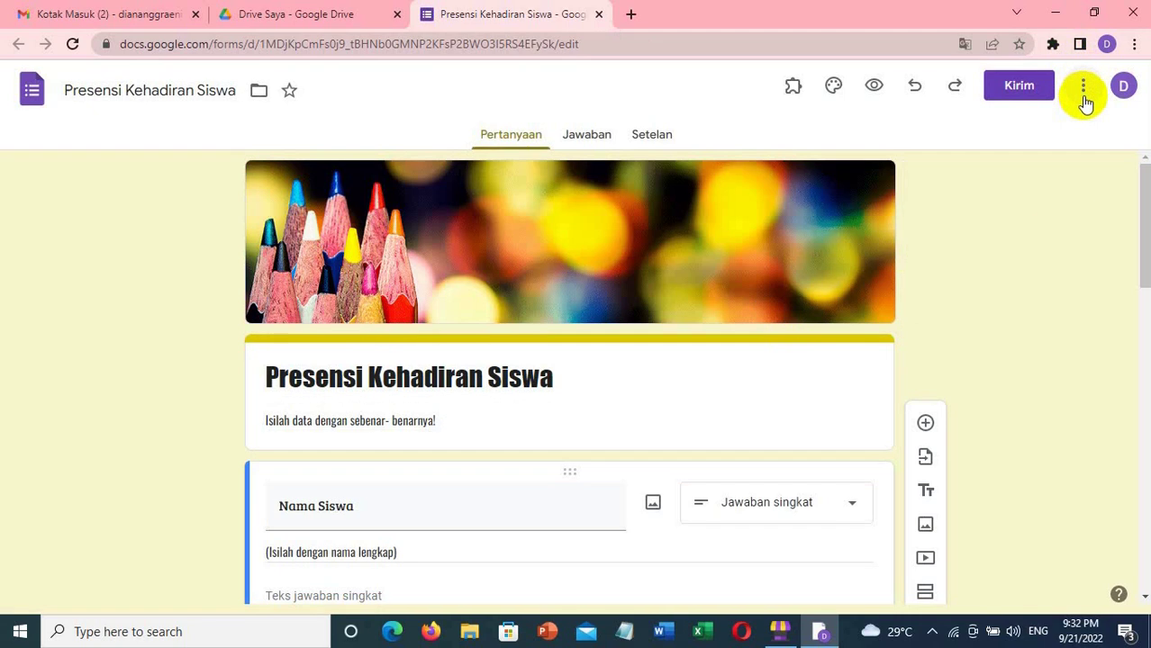
- Set general access to 'Siapa saja yang memiliki link' with the Pelihat (viewer) role
{"action": "left_click", "coordinate": [1083, 88]}
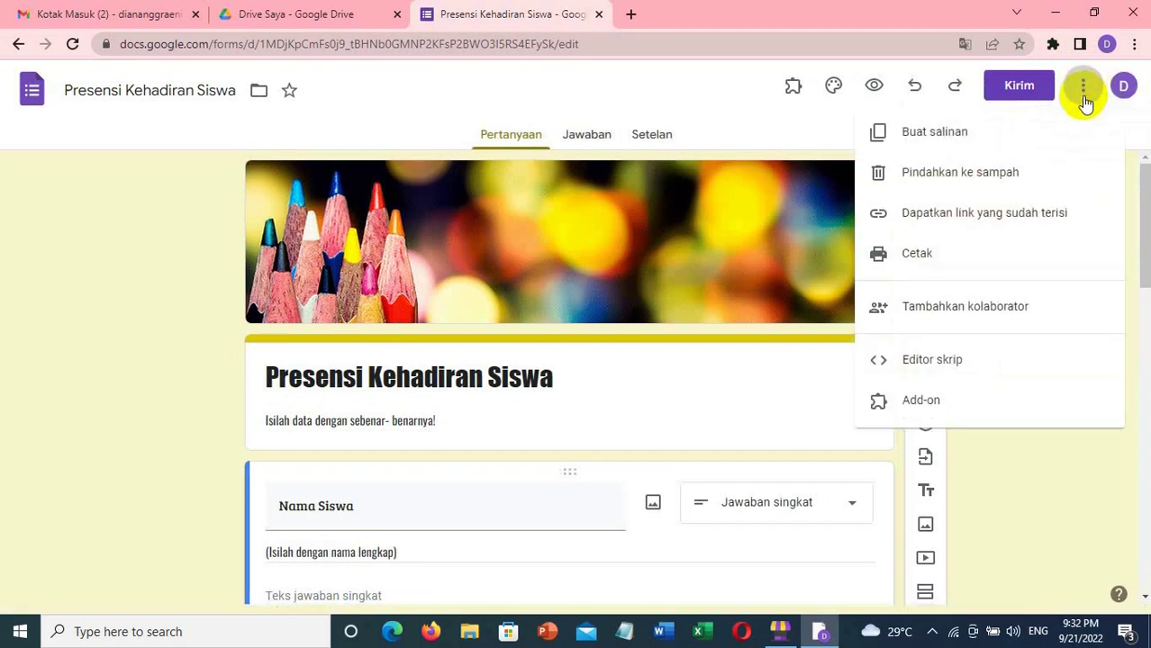
{"action": "left_click", "coordinate": [1038, 306]}
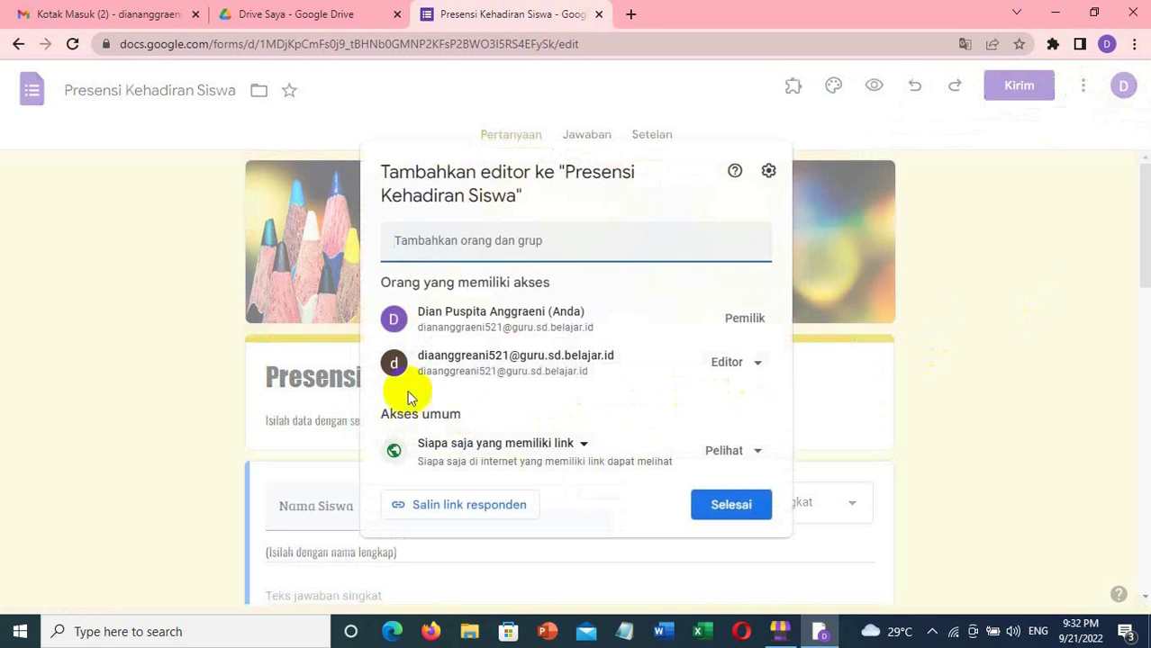
{"action": "left_click", "coordinate": [585, 446]}
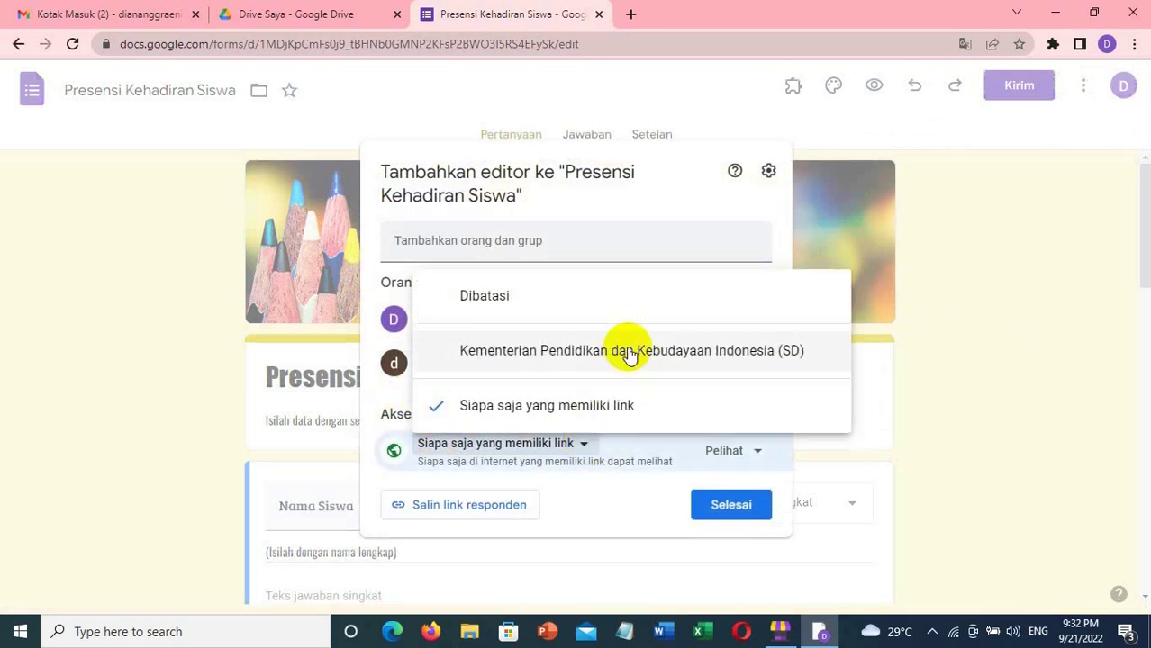
{"action": "left_click", "coordinate": [628, 352]}
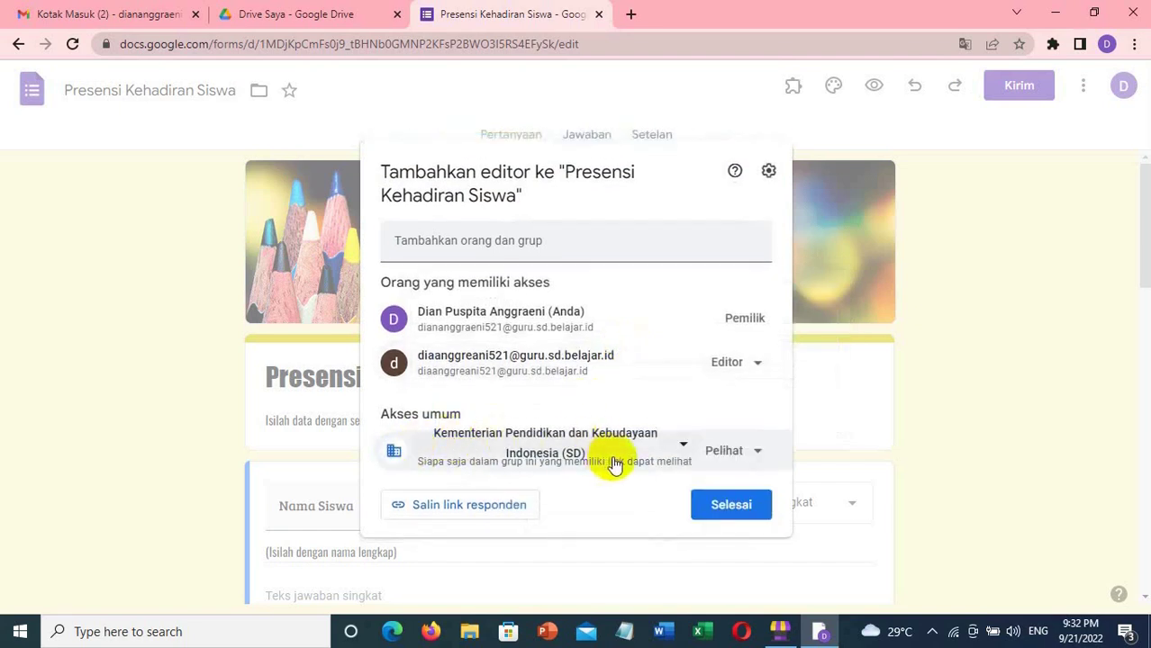
{"action": "left_click", "coordinate": [683, 453]}
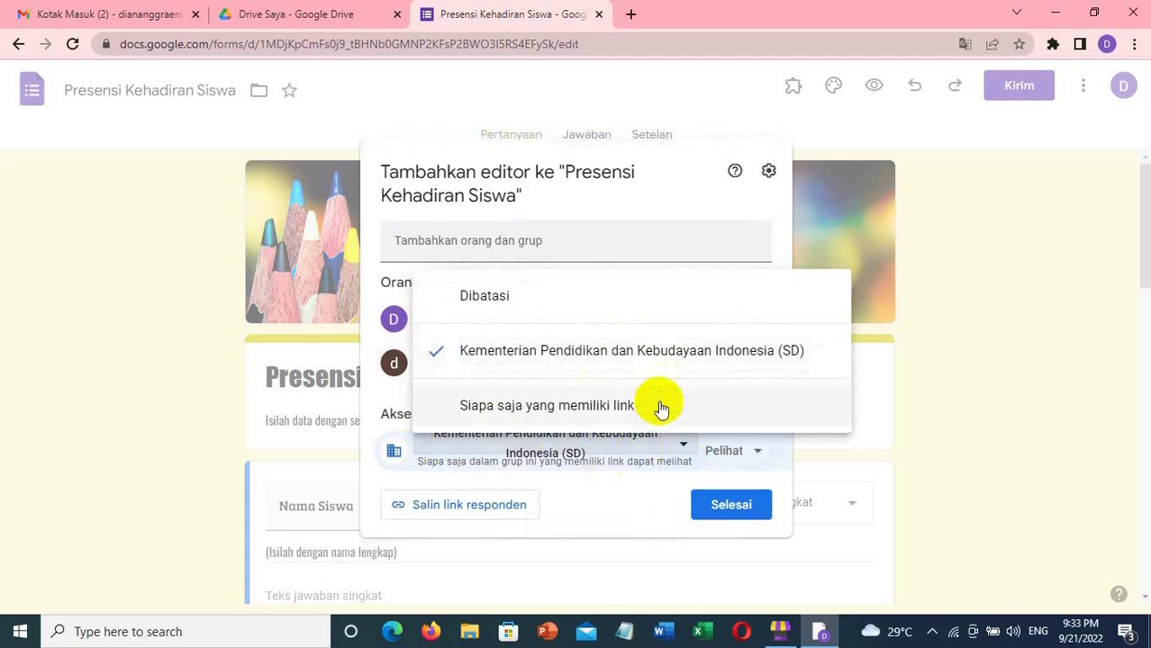
{"action": "left_click", "coordinate": [659, 407]}
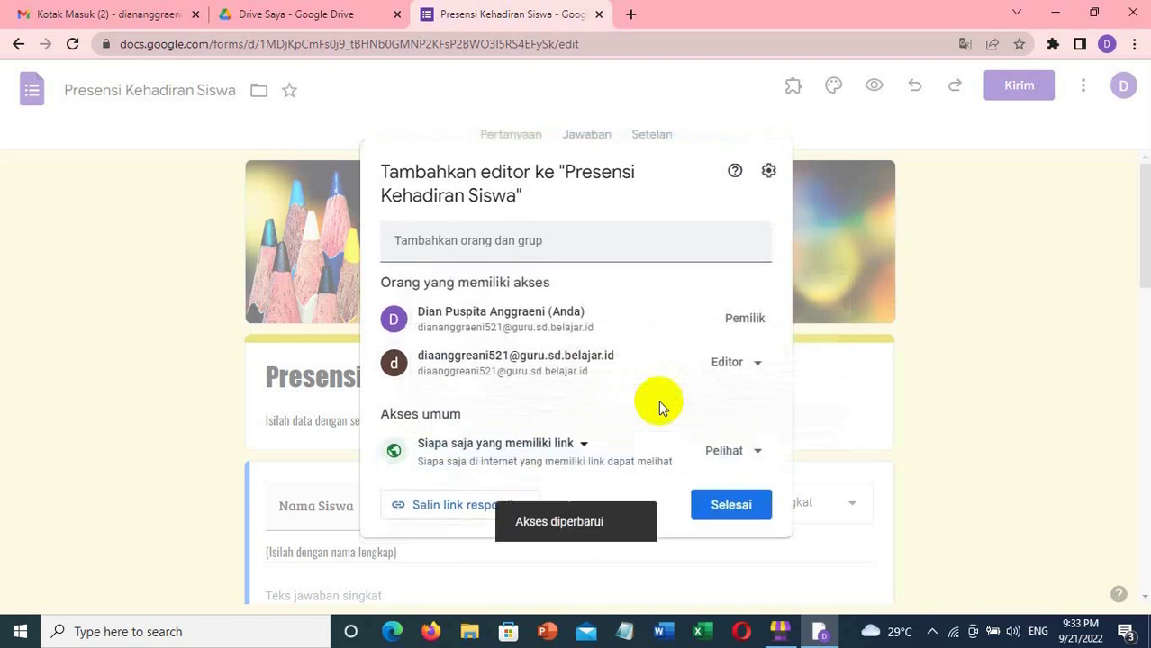
{"action": "left_click", "coordinate": [760, 454]}
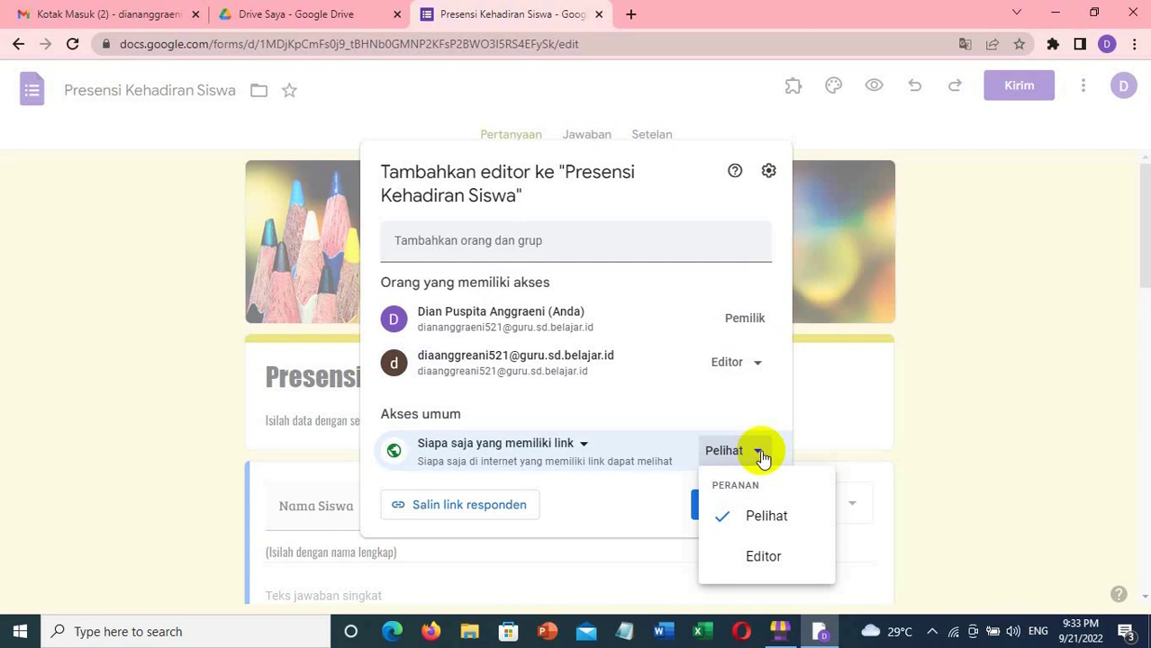
{"action": "left_click", "coordinate": [766, 520]}
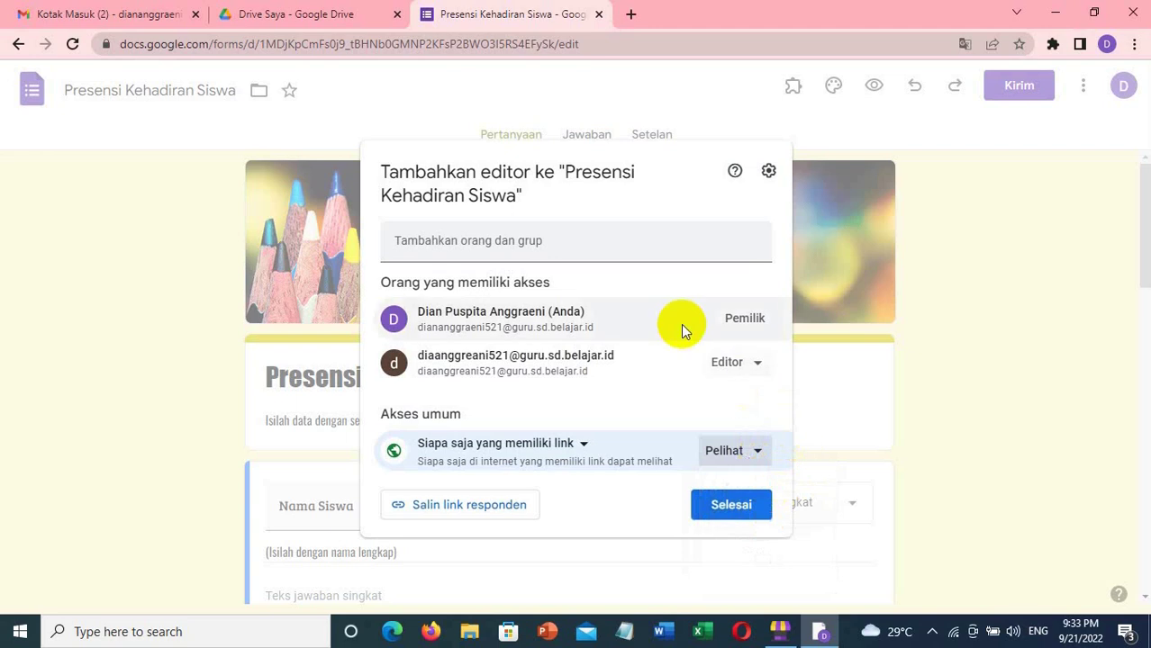
- Add the teacher's school e-mail address as an Editor and send the invitation (Kirim)
{"action": "left_click", "coordinate": [467, 242]}
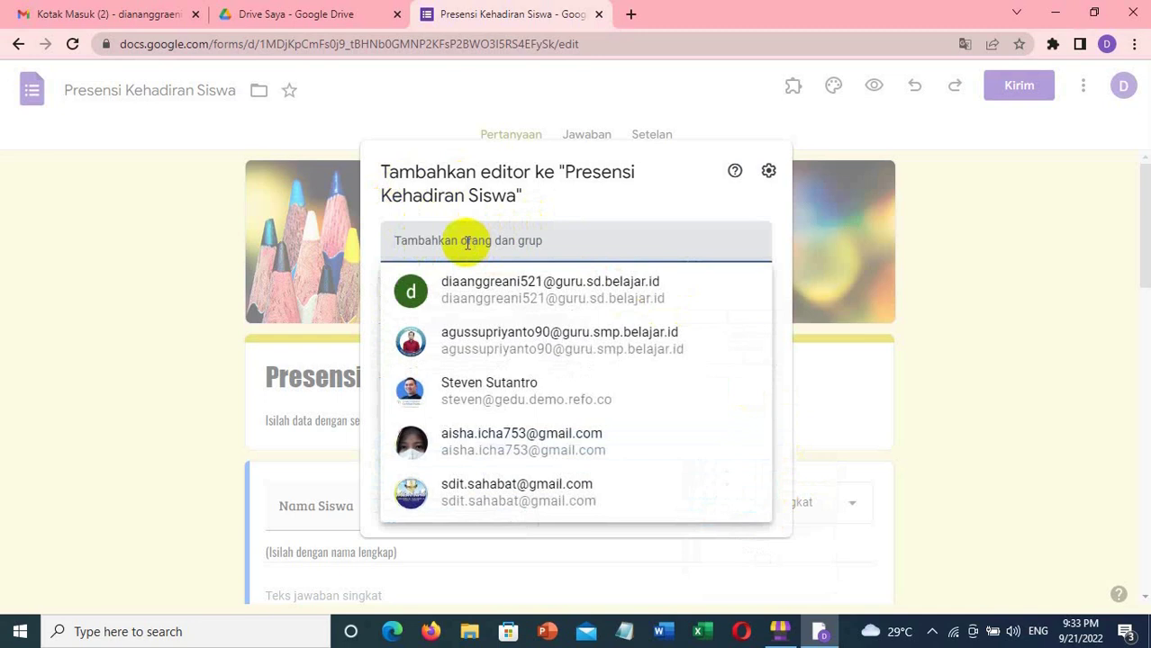
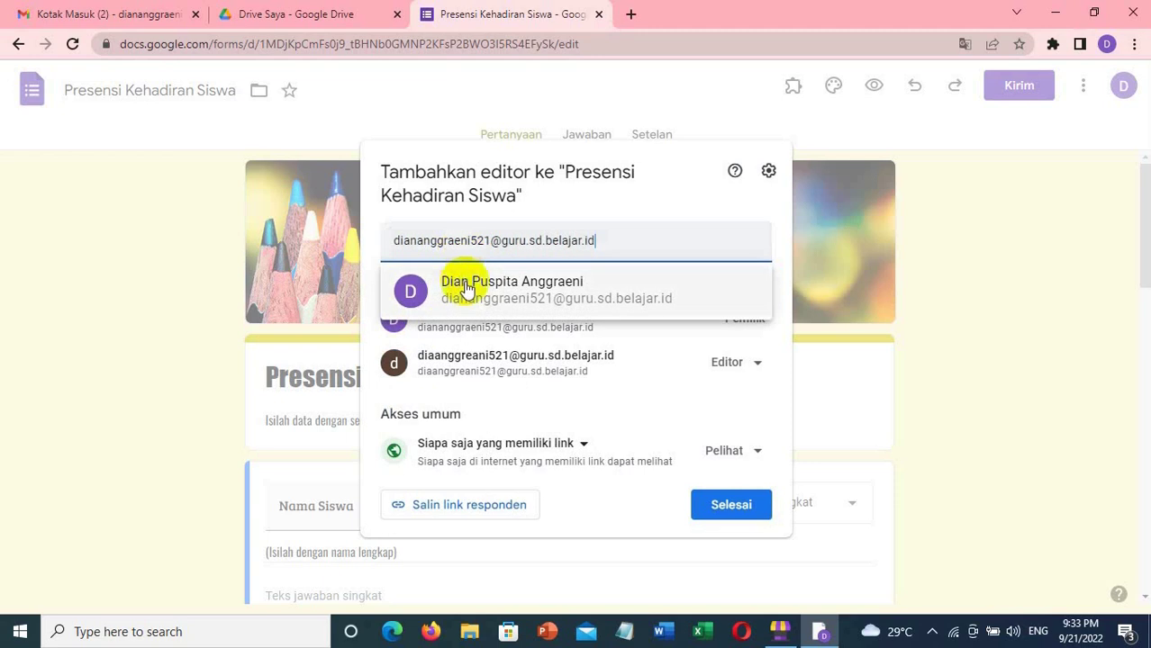
{"action": "mouse_move", "coordinate": [496, 303]}
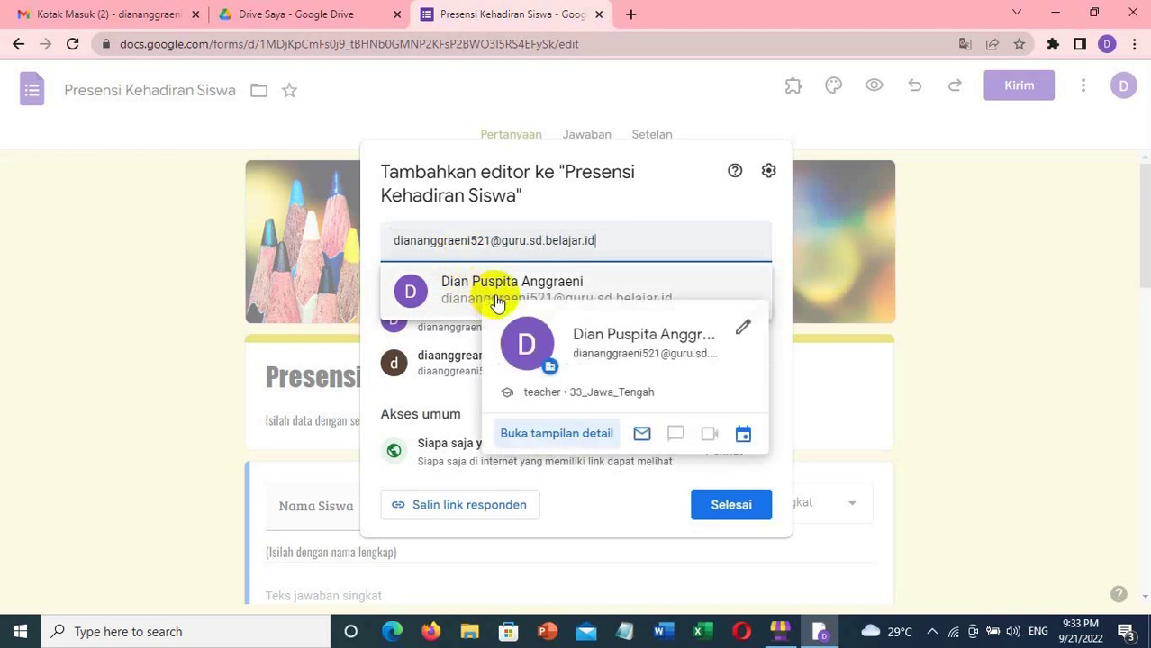
{"action": "left_click", "coordinate": [495, 299]}
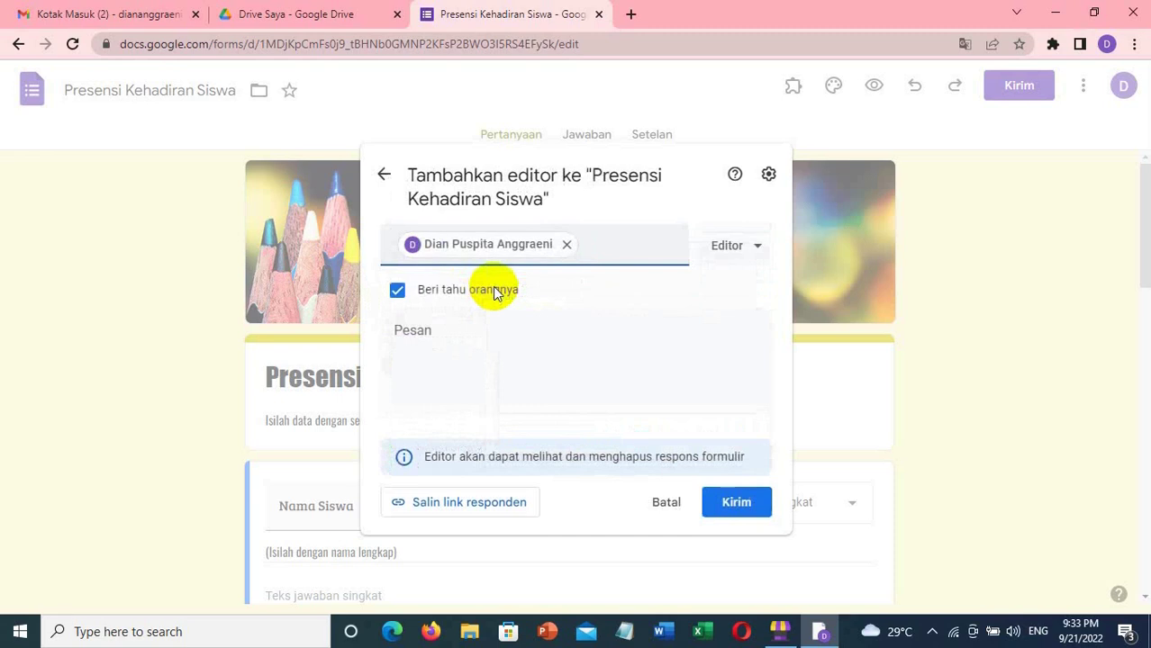
{"action": "left_click", "coordinate": [759, 252]}
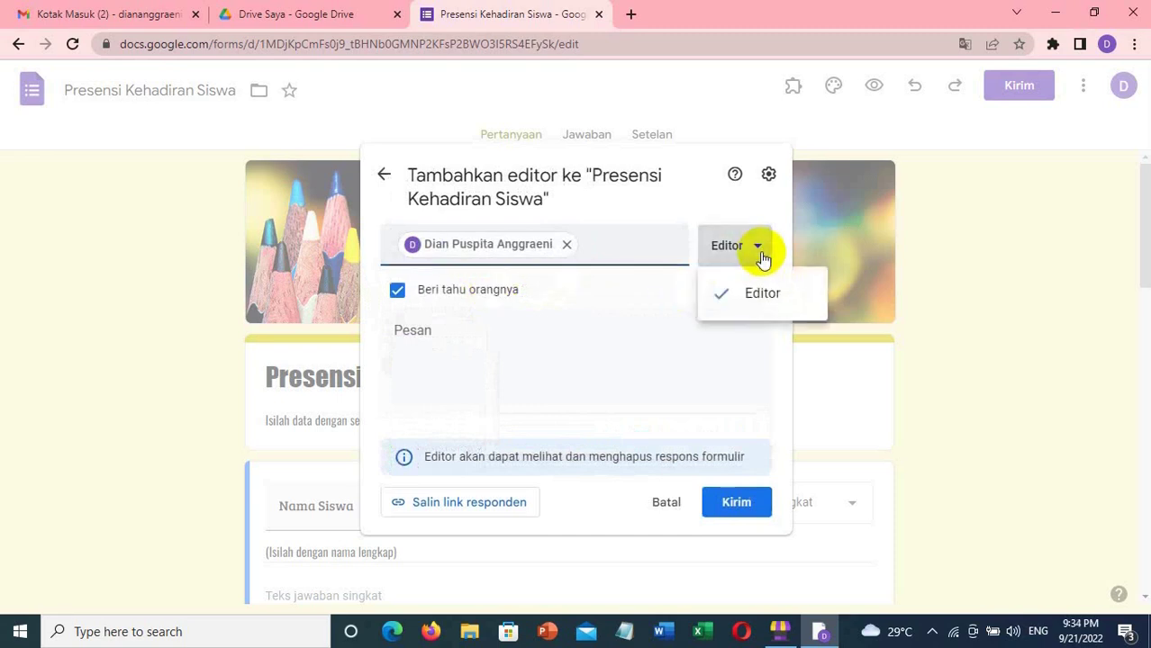
{"action": "left_click", "coordinate": [769, 292]}
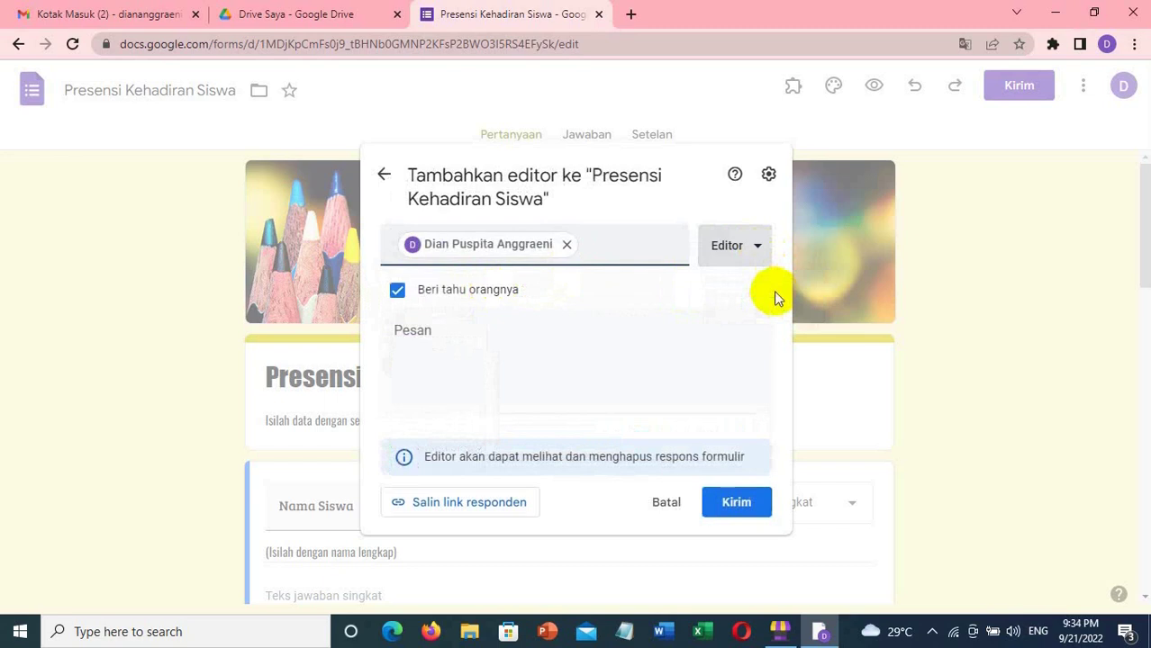
{"action": "left_click", "coordinate": [736, 502]}
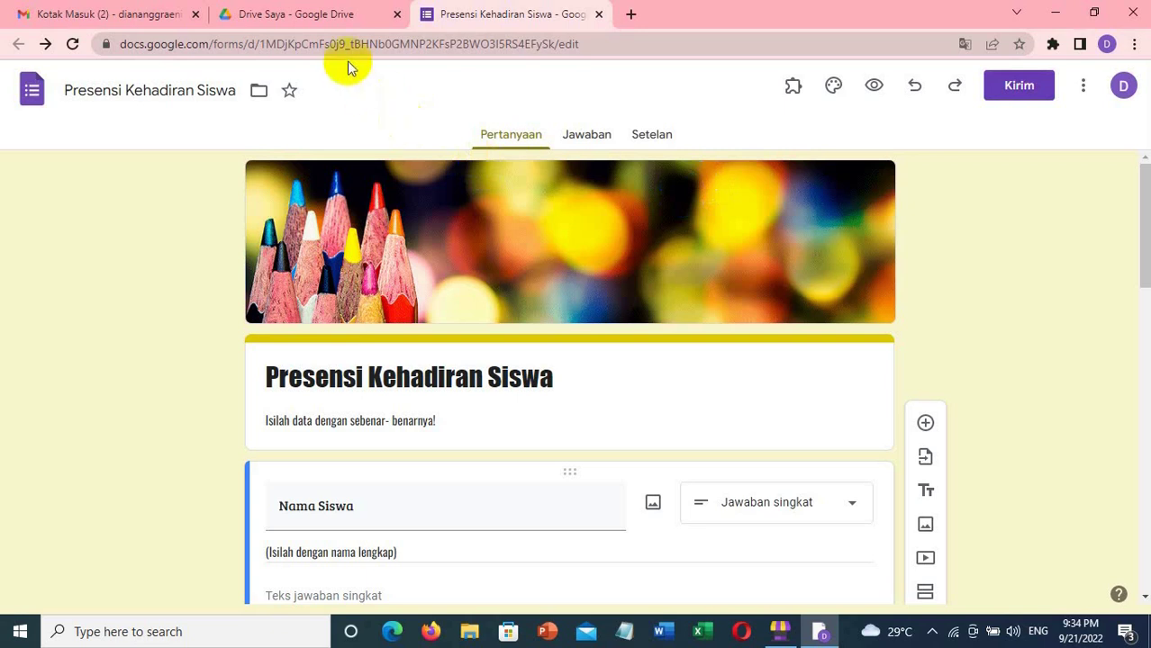
- Return to the Presensi Kehadiran Siswa form editor after the sharing dialog closes
{"action": "mouse_move", "coordinate": [328, 25]}
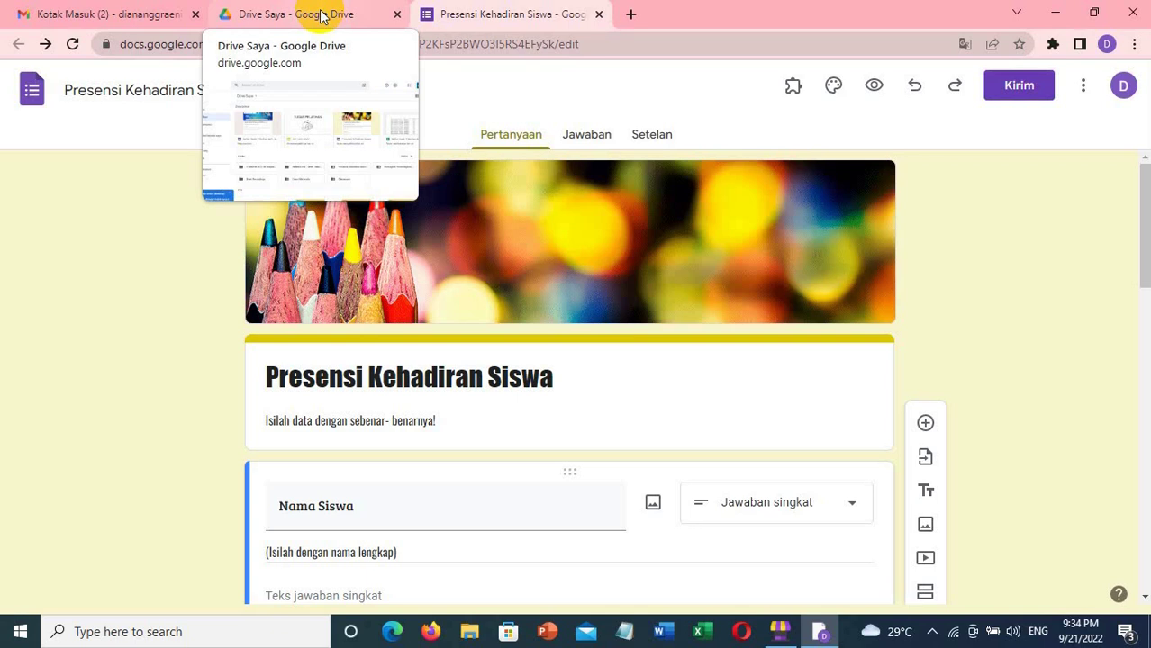
- Back on Drive Saya, browse the Baru > Google Slide options, then dismiss without creating anything
{"action": "left_click", "coordinate": [322, 16]}
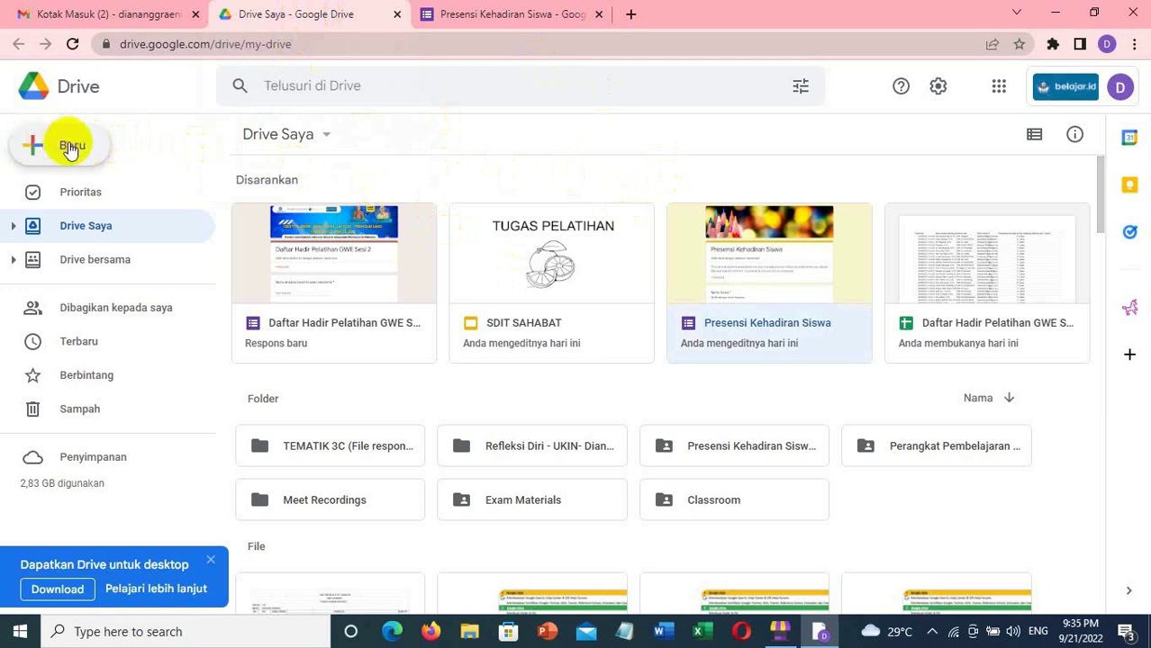
{"action": "left_click", "coordinate": [69, 146]}
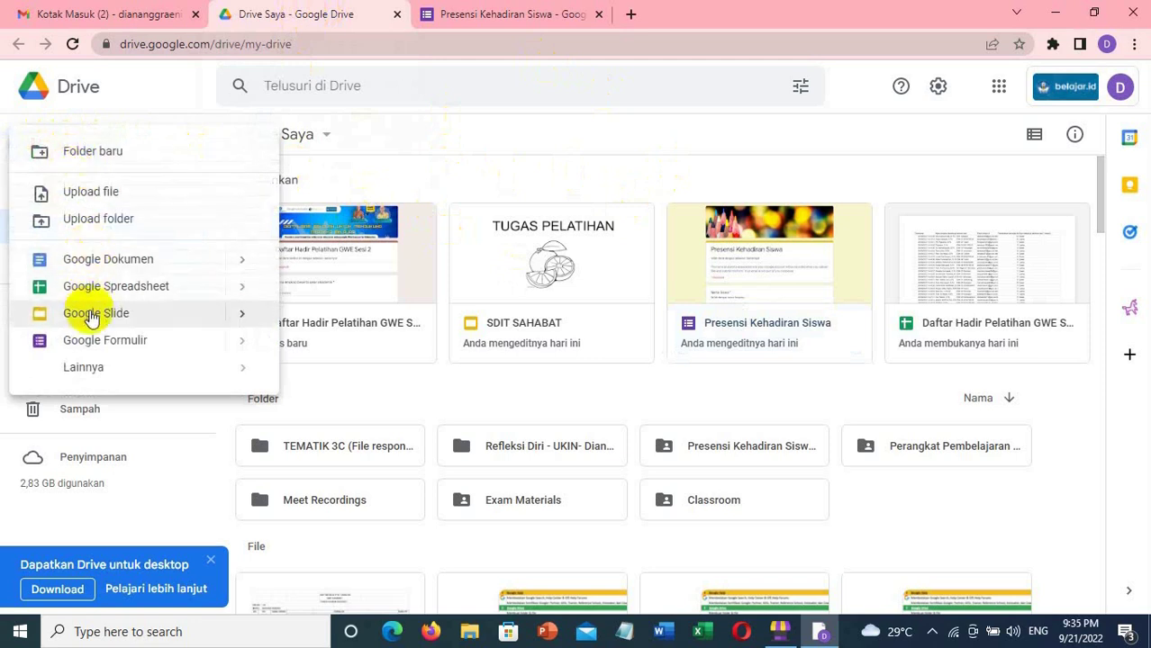
{"action": "left_click", "coordinate": [250, 319]}
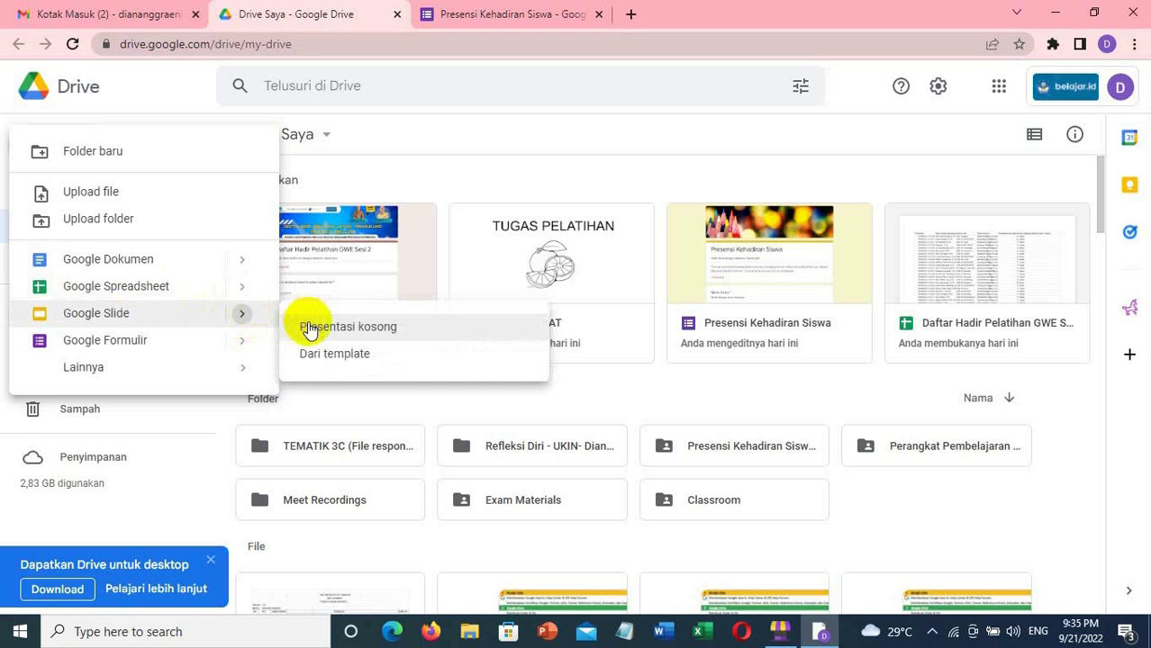
{"action": "left_click", "coordinate": [718, 160]}
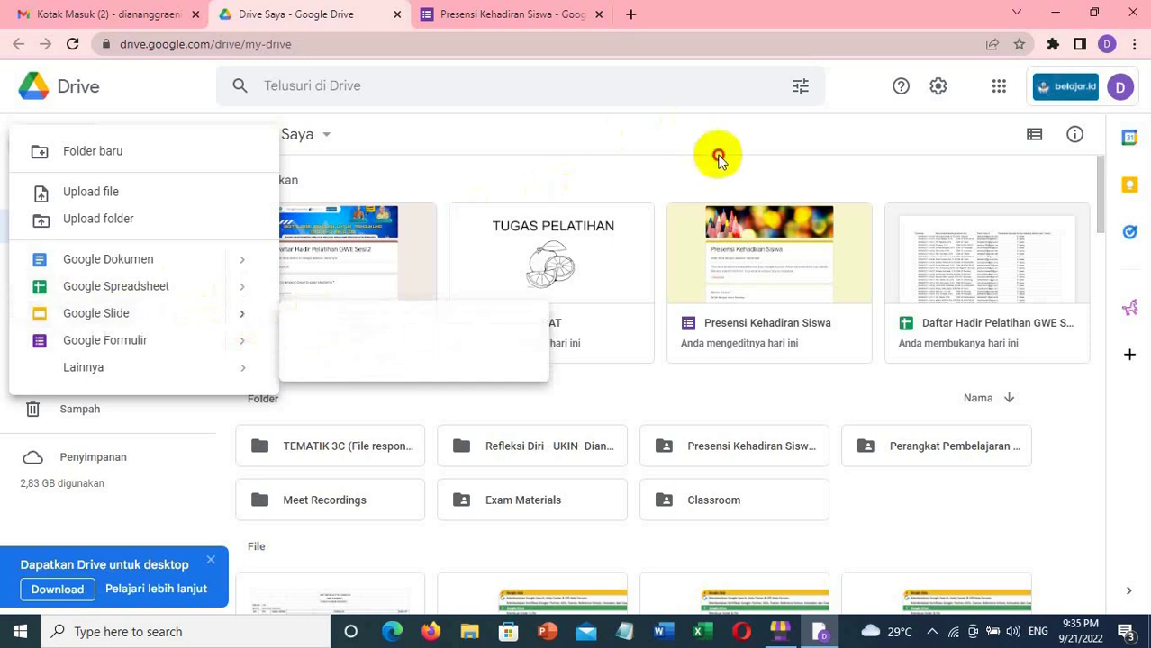
- Open Google Slides from the apps grid and start a blank (Kosong) presentation
{"action": "left_click", "coordinate": [999, 90]}
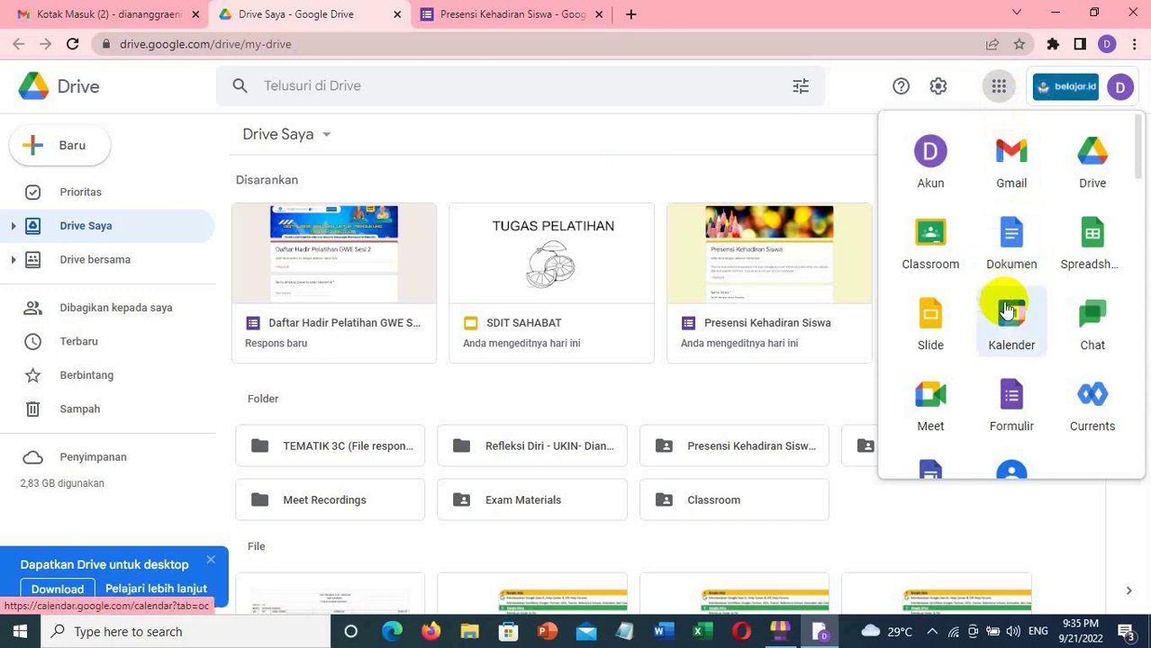
{"action": "left_click", "coordinate": [932, 337]}
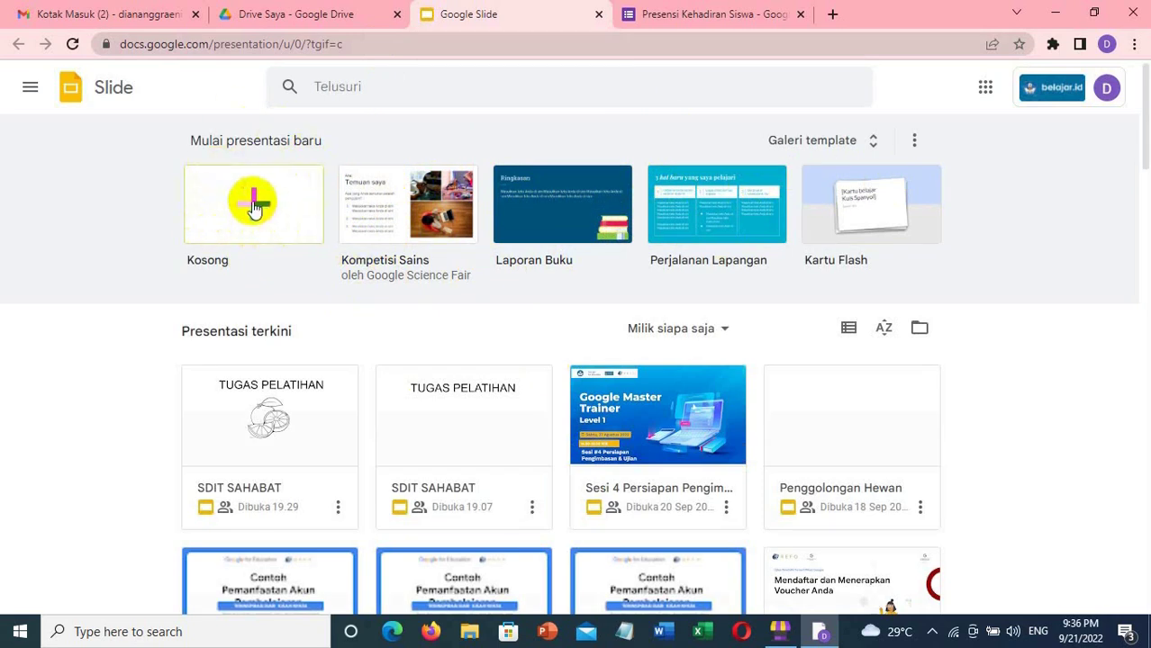
{"action": "left_click", "coordinate": [254, 206]}
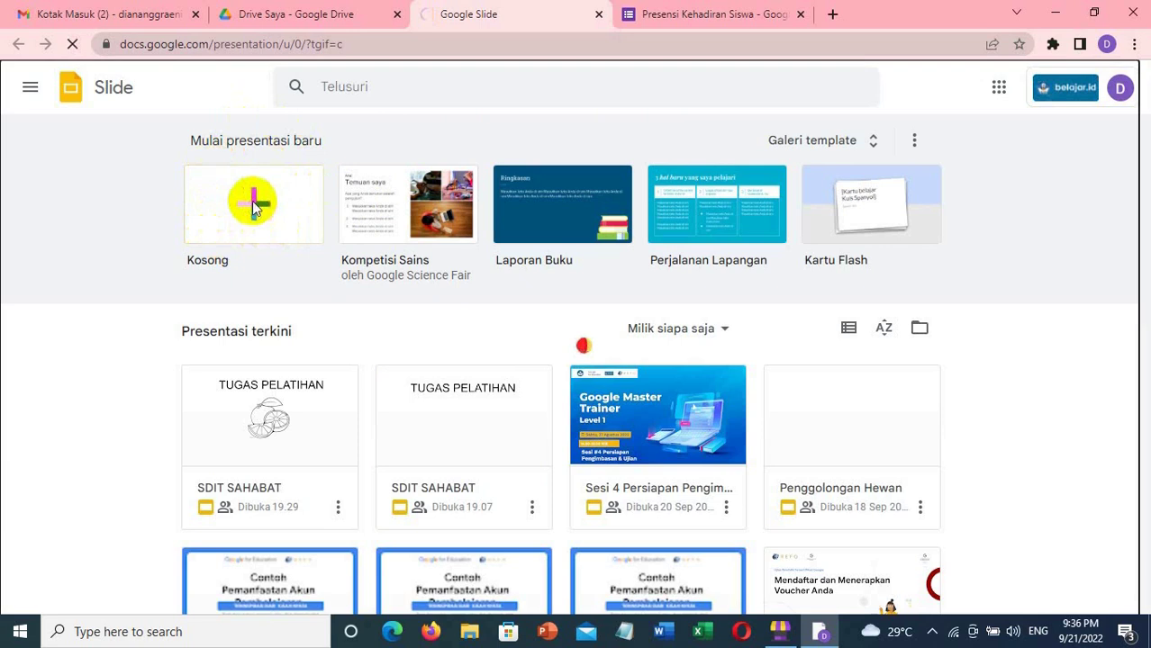
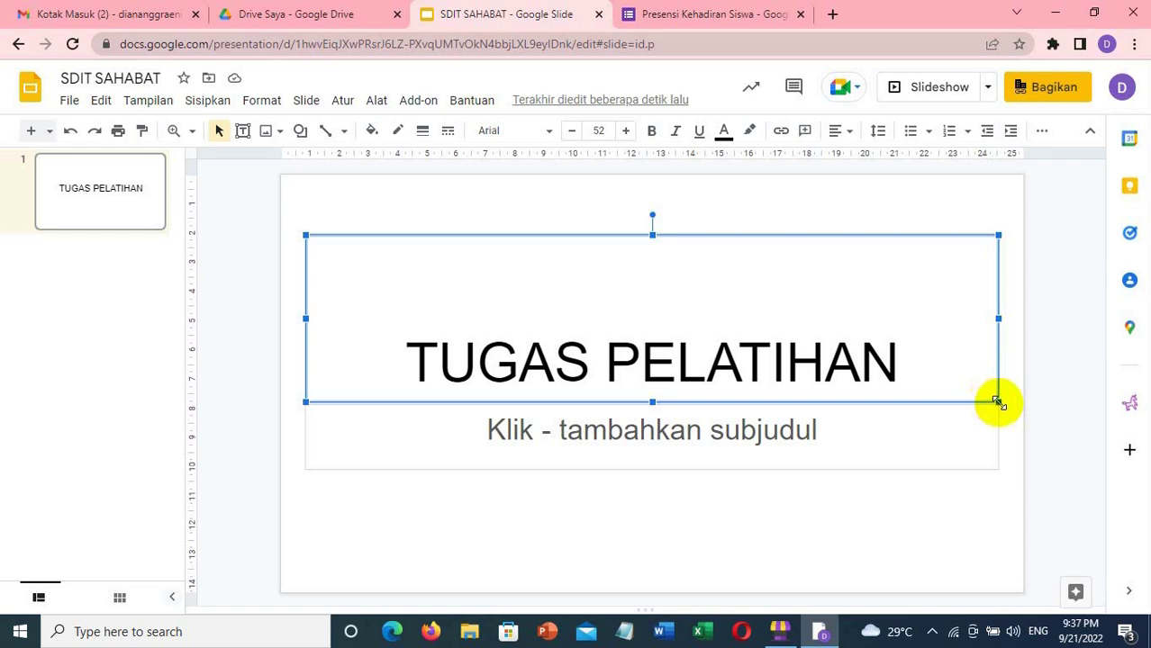
- Resize the TUGAS PELATIHAN title box from its corners so it hugs the text near the top
{"action": "left_click_drag", "start_coordinate": [998, 402], "coordinate": [876, 296]}
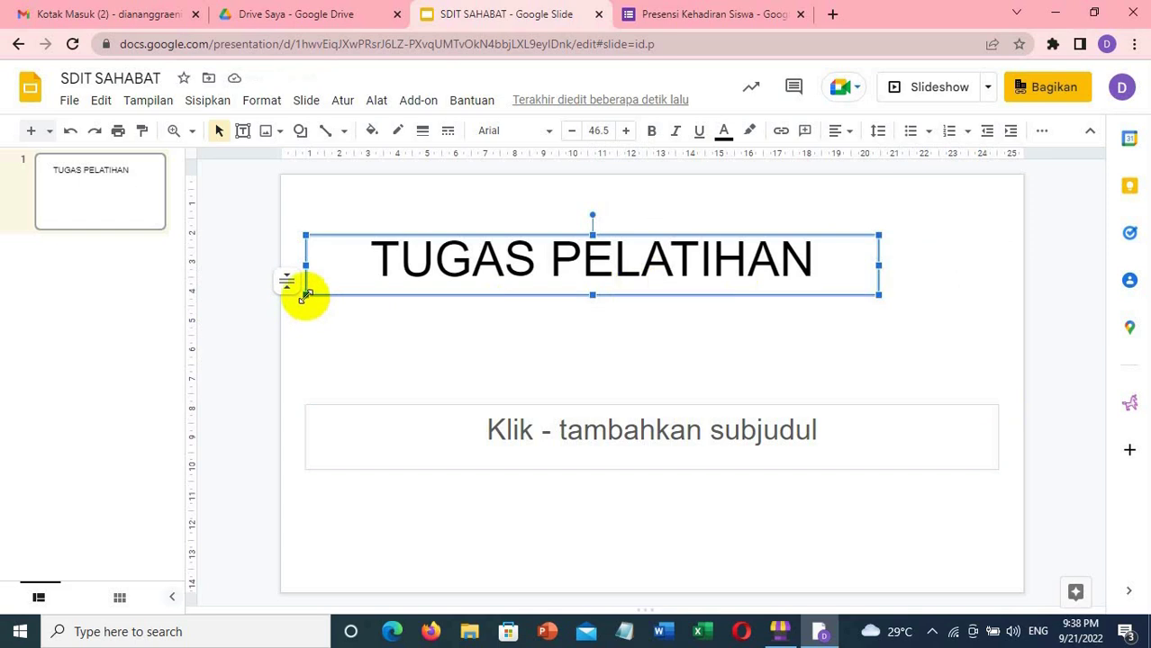
{"action": "left_click_drag", "start_coordinate": [304, 293], "coordinate": [379, 292]}
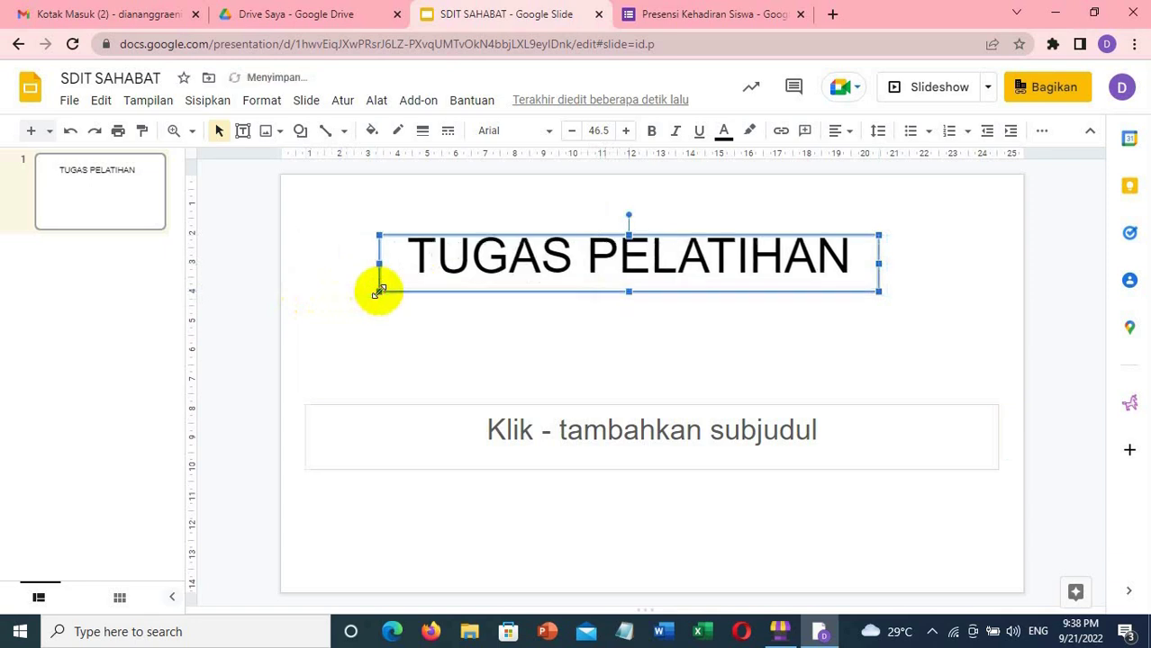
{"action": "left_click", "coordinate": [531, 351]}
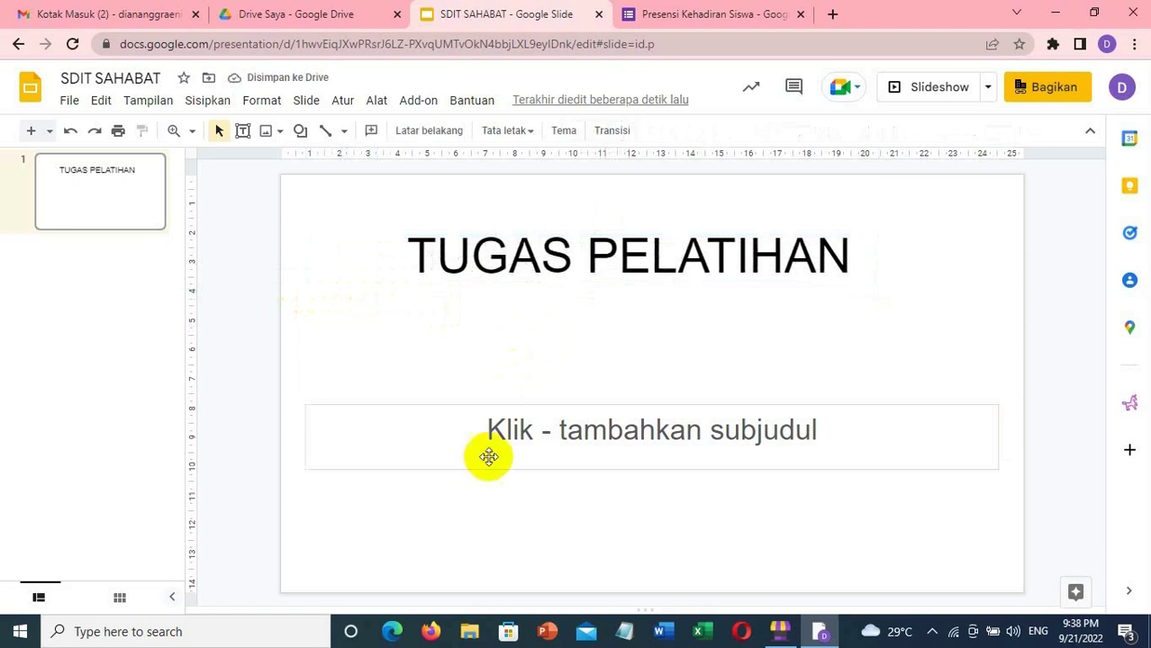
- Select the empty subtitle placeholder by its border and delete it
{"action": "left_click", "coordinate": [617, 429]}
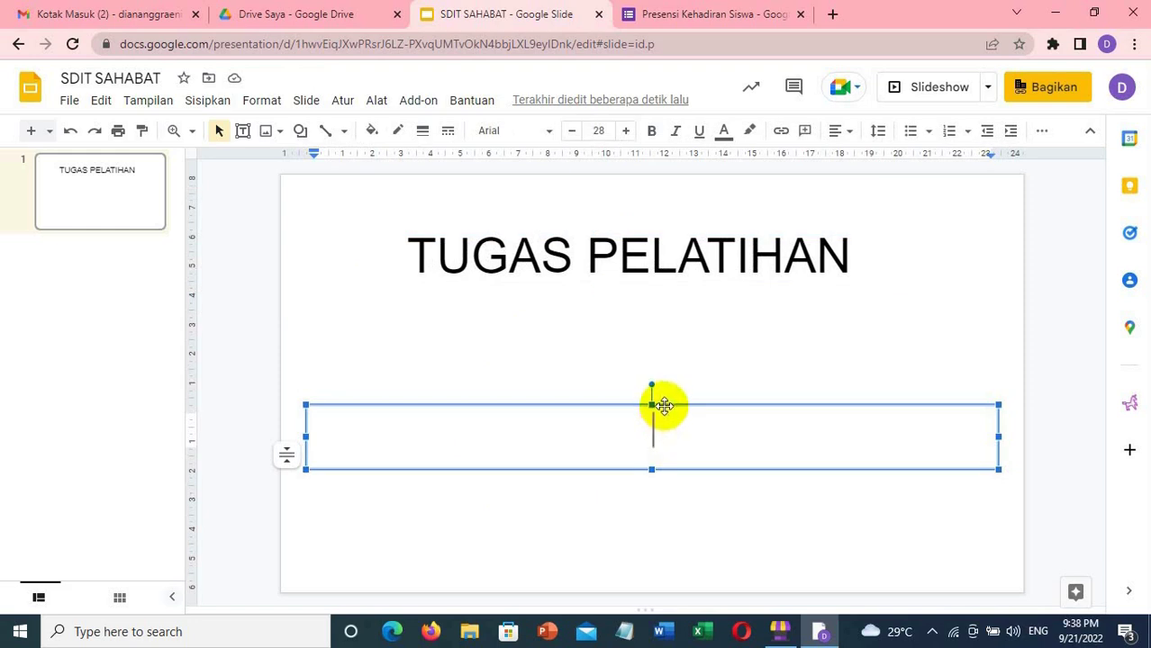
{"action": "left_click", "coordinate": [663, 406]}
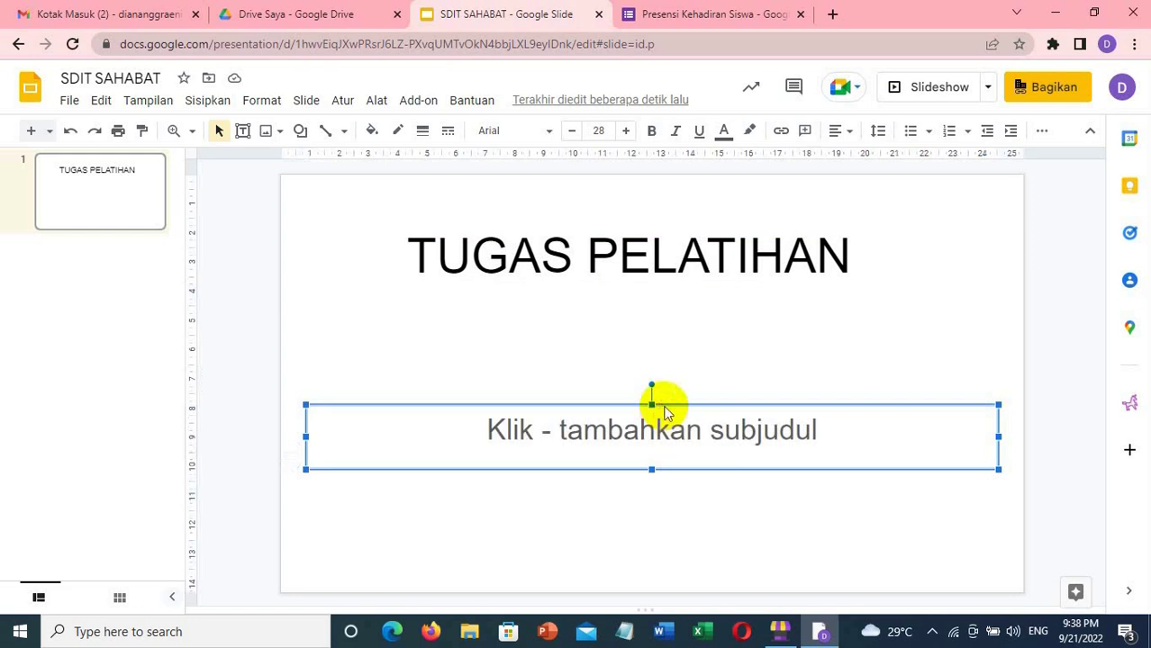
{"action": "key", "text": "Delete"}
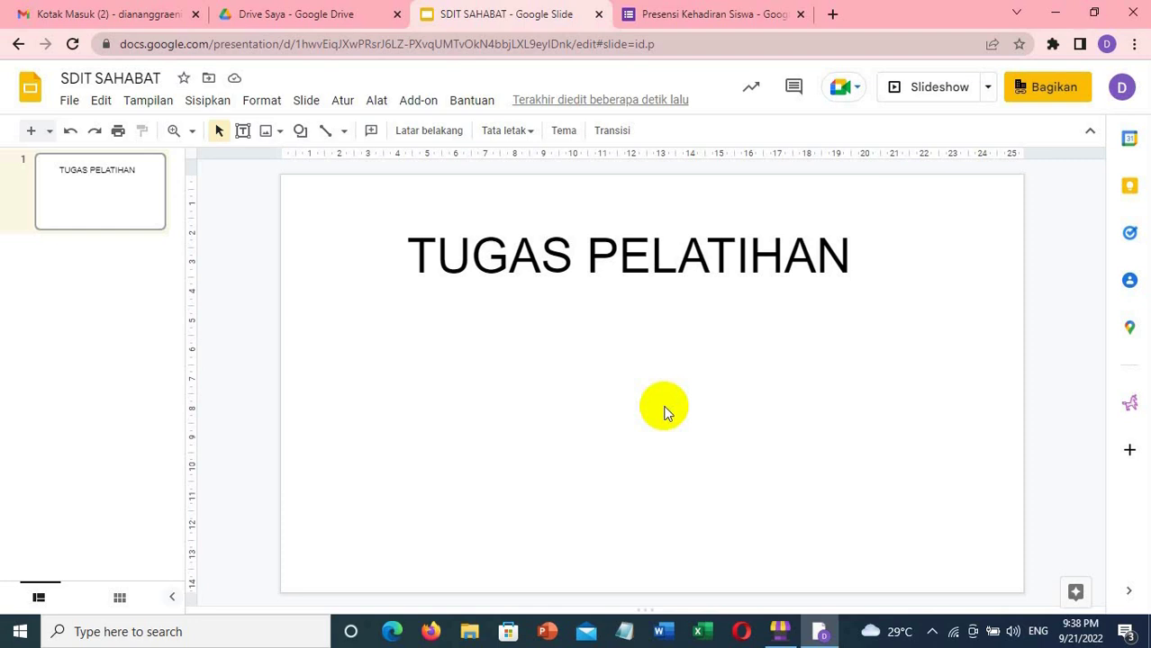
- Bring up the Telusuri internet image search panel from the Sisipkan > Gambar menu
{"action": "left_click", "coordinate": [211, 101]}
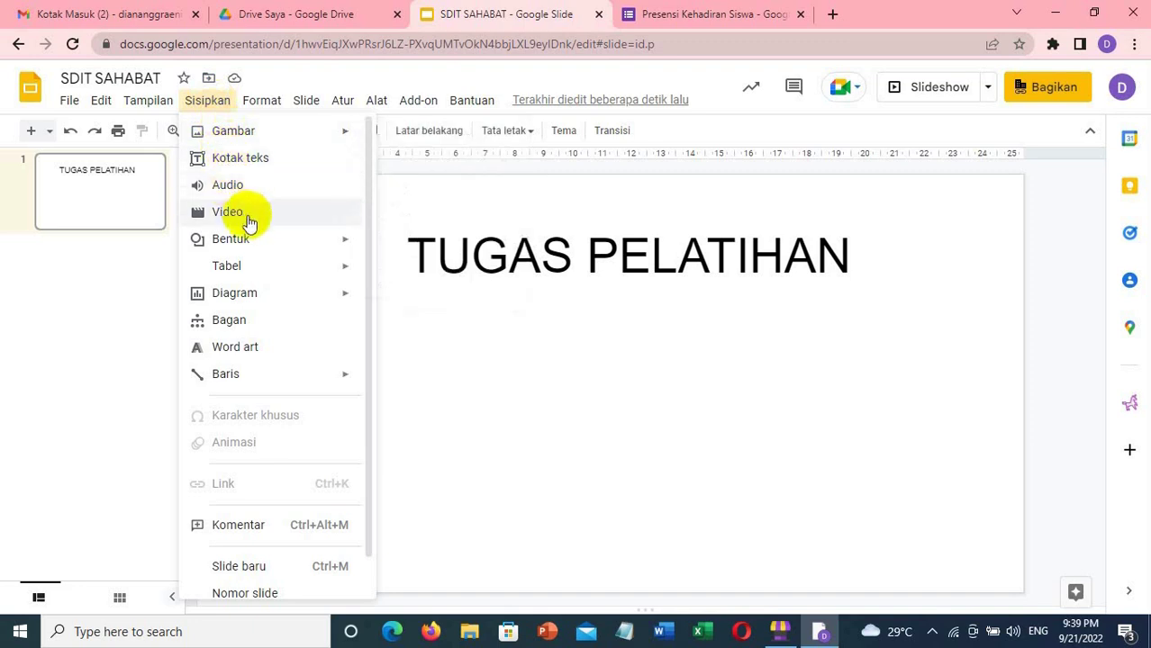
{"action": "mouse_move", "coordinate": [253, 245]}
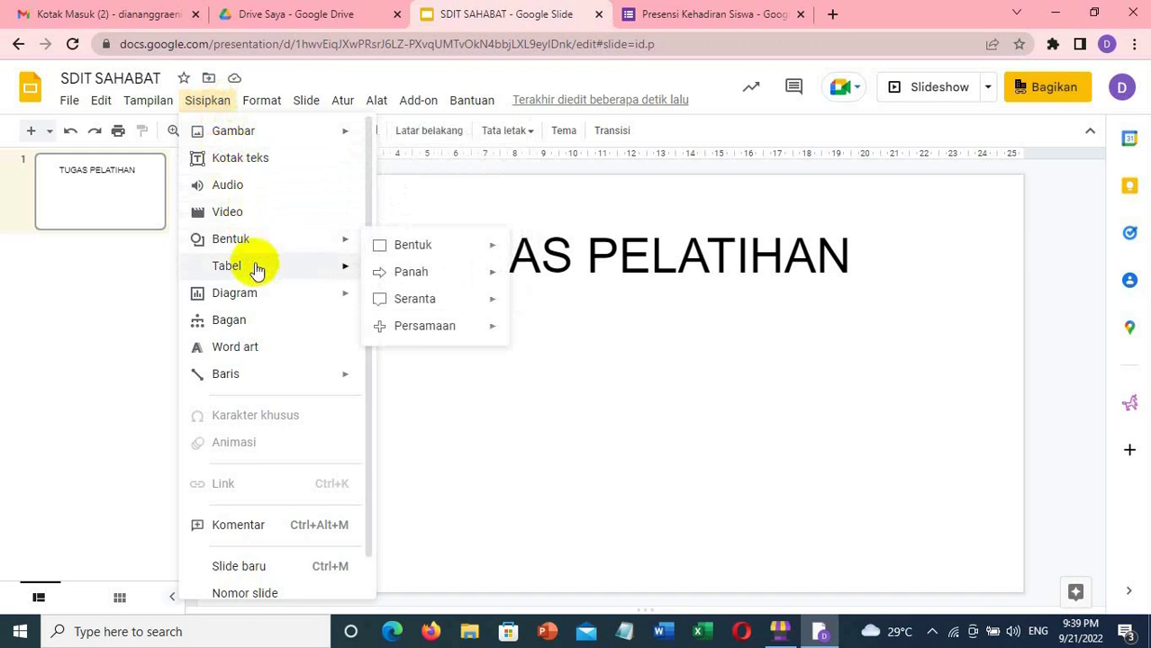
{"action": "mouse_move", "coordinate": [260, 301]}
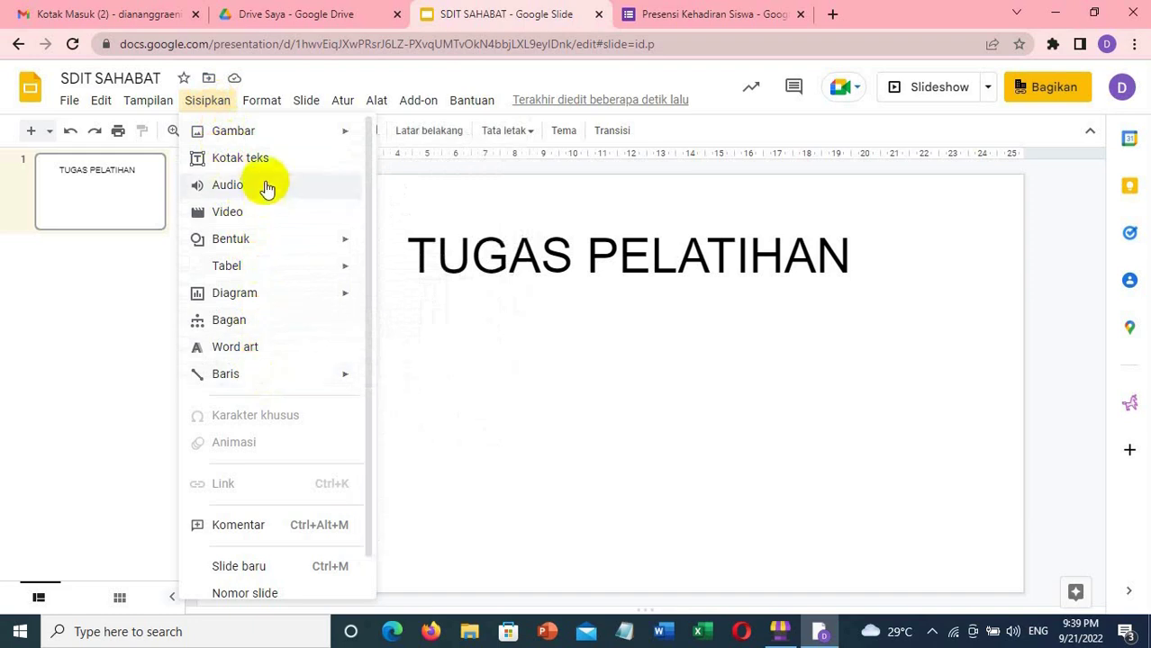
{"action": "mouse_move", "coordinate": [259, 133]}
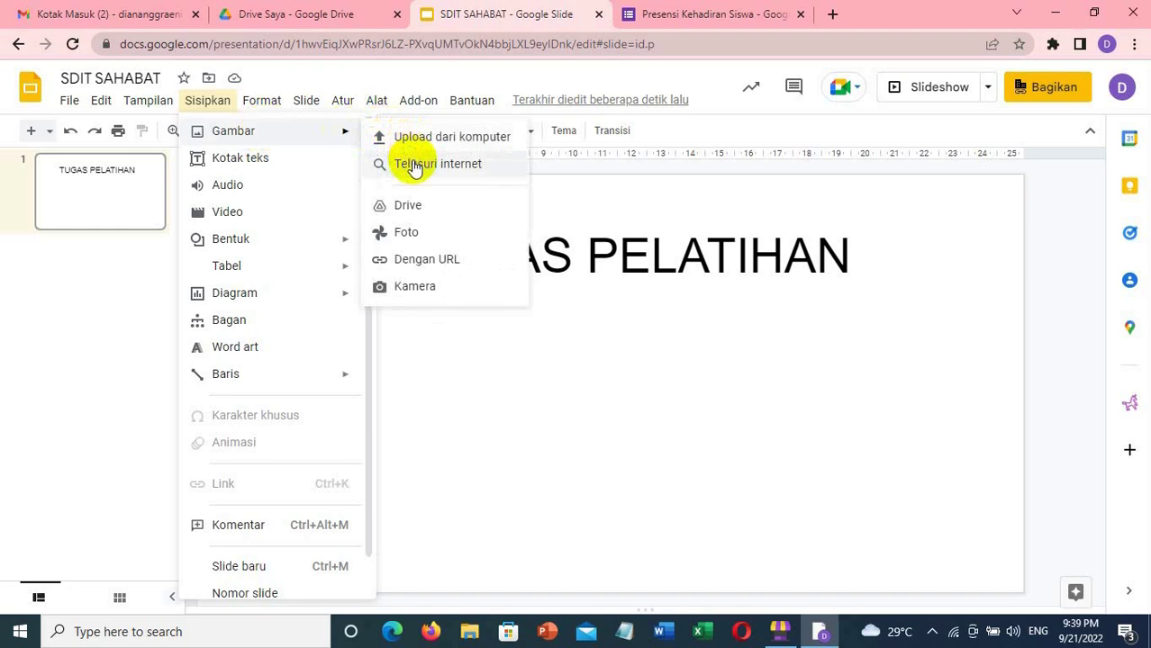
{"action": "left_click", "coordinate": [478, 169]}
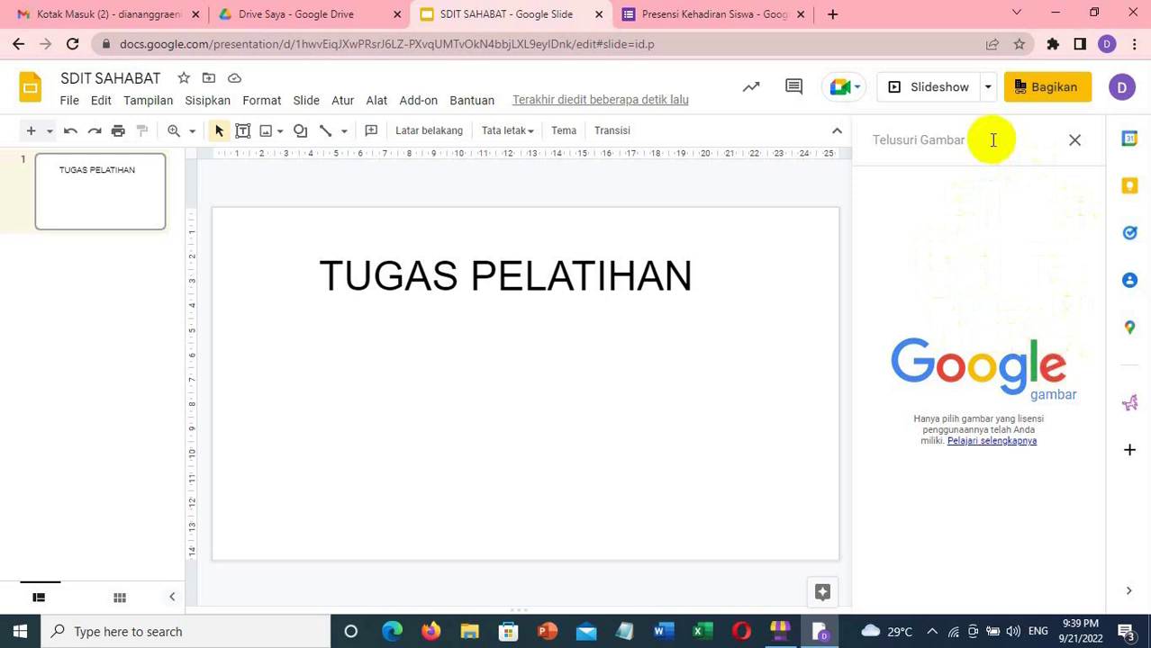
- Search images for 'BUAH' and insert the mixed fruit photo onto the title slide
{"action": "type", "text": "BUAH"}
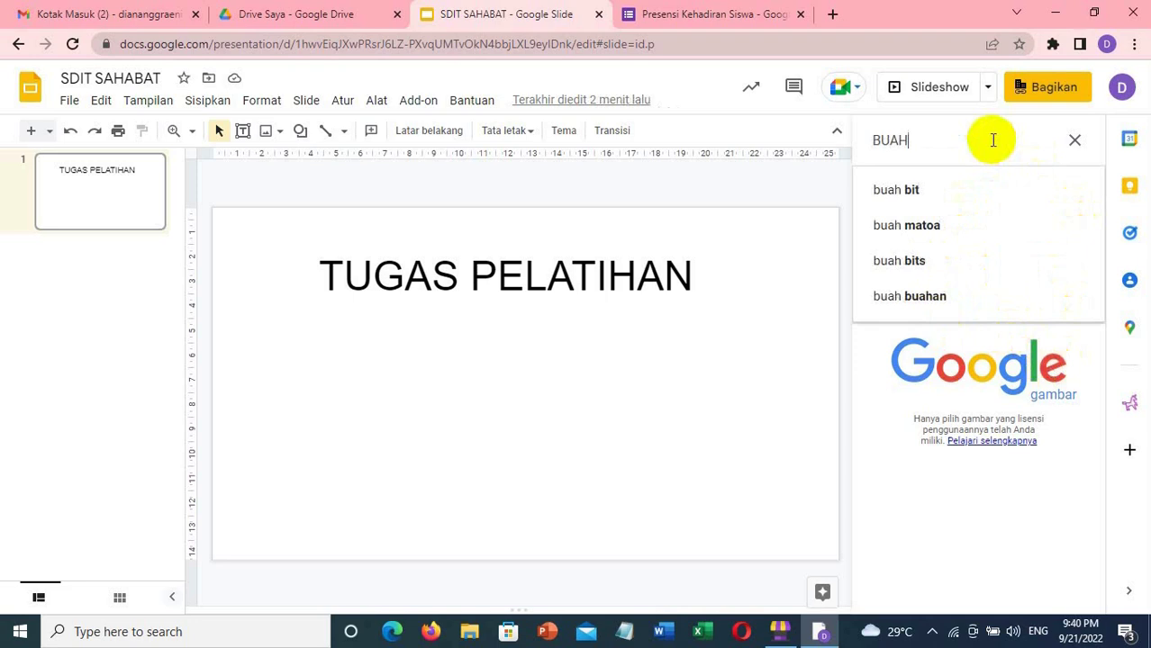
{"action": "key", "text": "Return"}
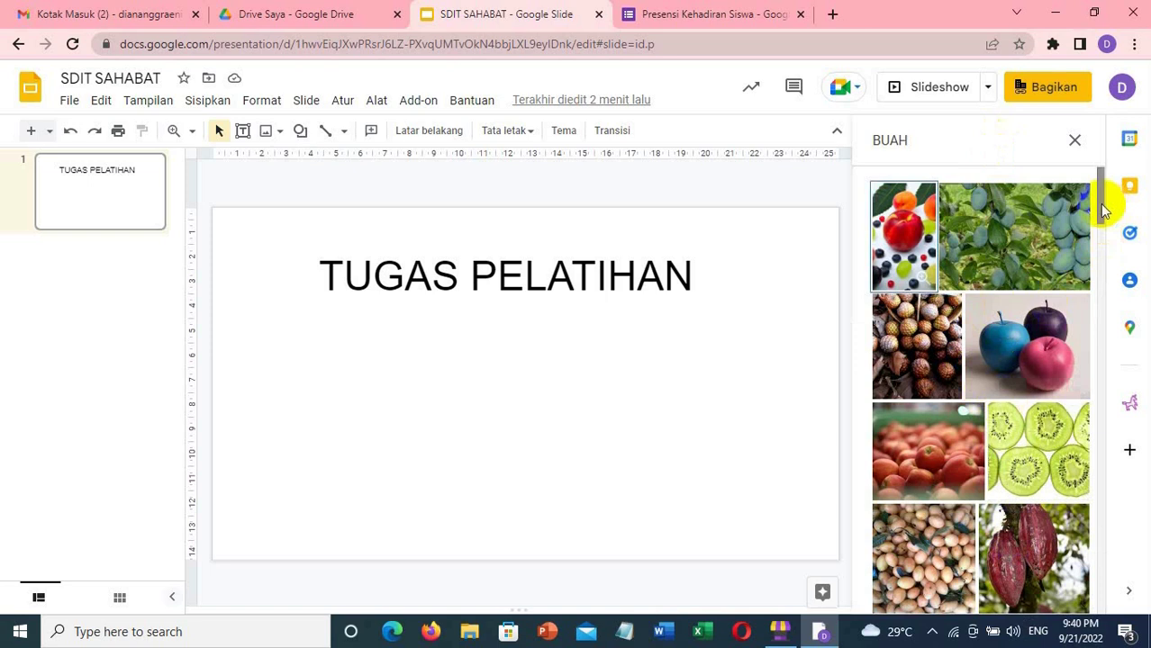
{"action": "left_click_drag", "start_coordinate": [1100, 203], "coordinate": [1108, 288]}
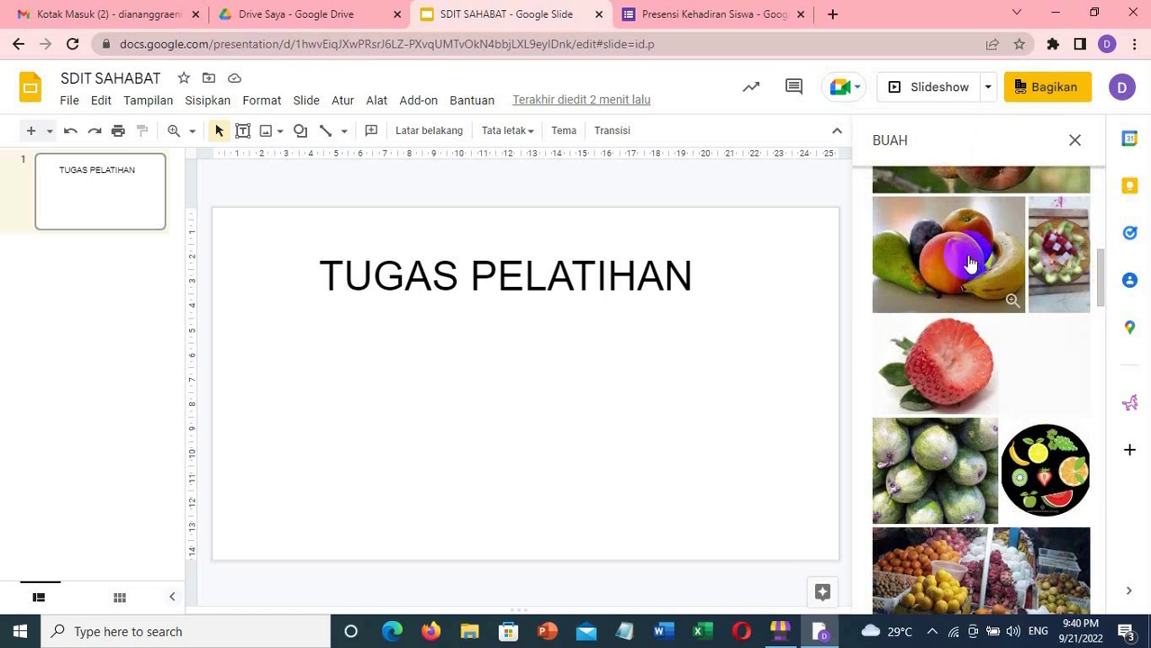
{"action": "left_click", "coordinate": [970, 263]}
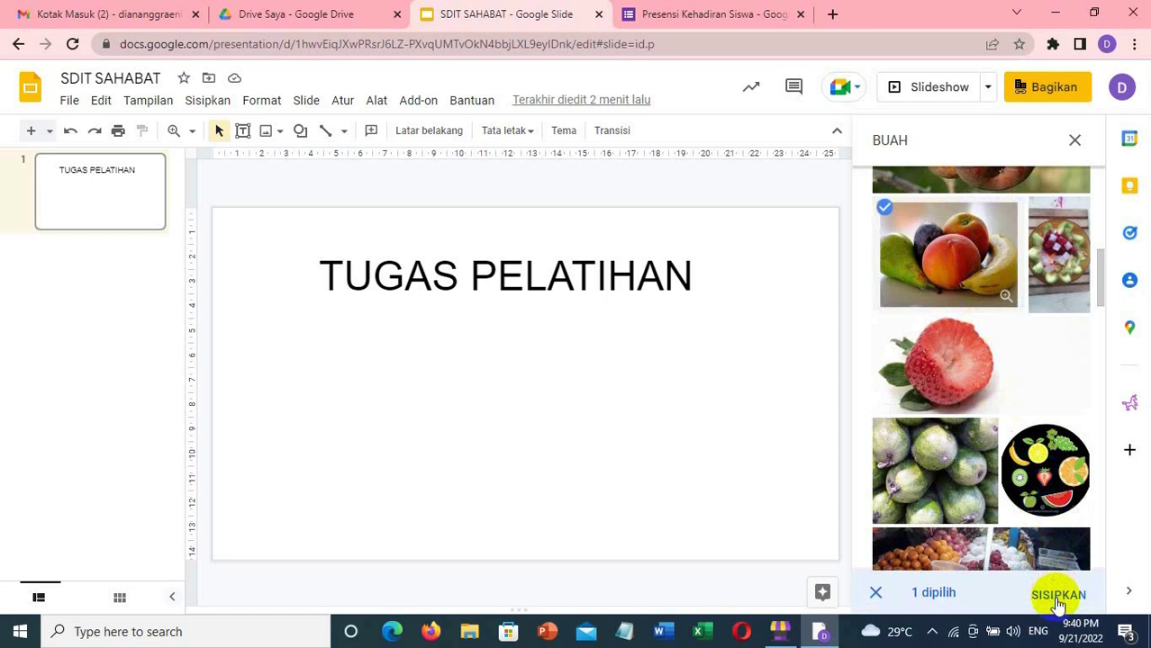
{"action": "left_click", "coordinate": [1058, 596]}
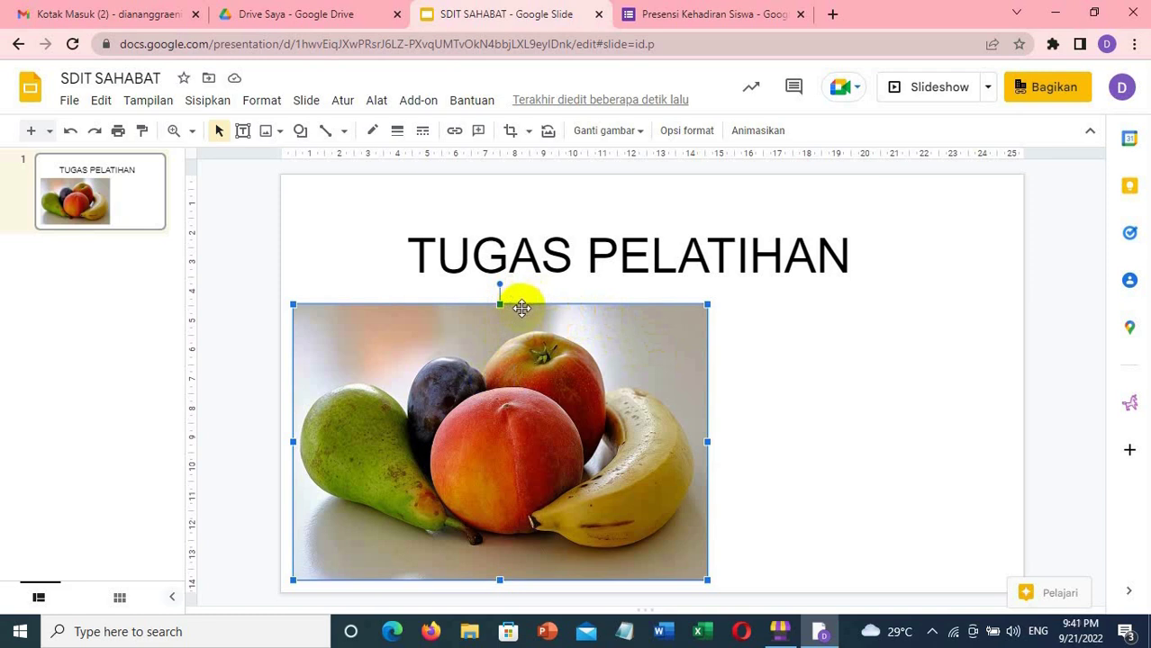
- Drag the fruit photo right so it sits centred under the TUGAS PELATIHAN title
{"action": "left_click", "coordinate": [521, 357]}
{"action": "left_click_drag", "start_coordinate": [515, 304], "coordinate": [650, 292]}
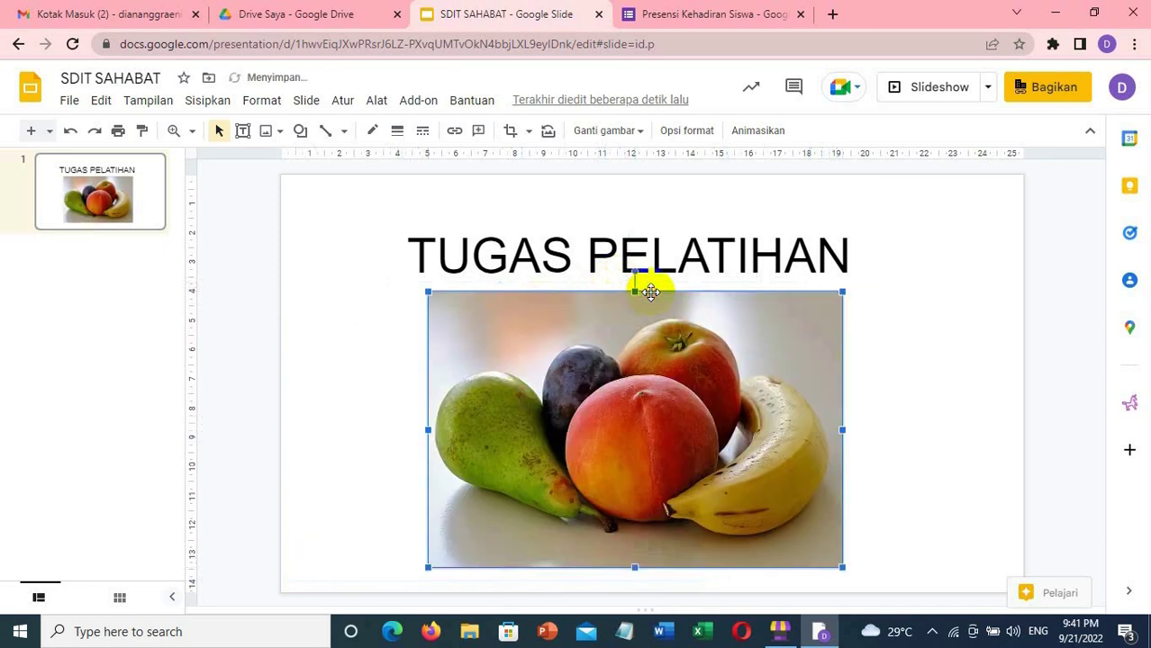
{"action": "left_click", "coordinate": [903, 399]}
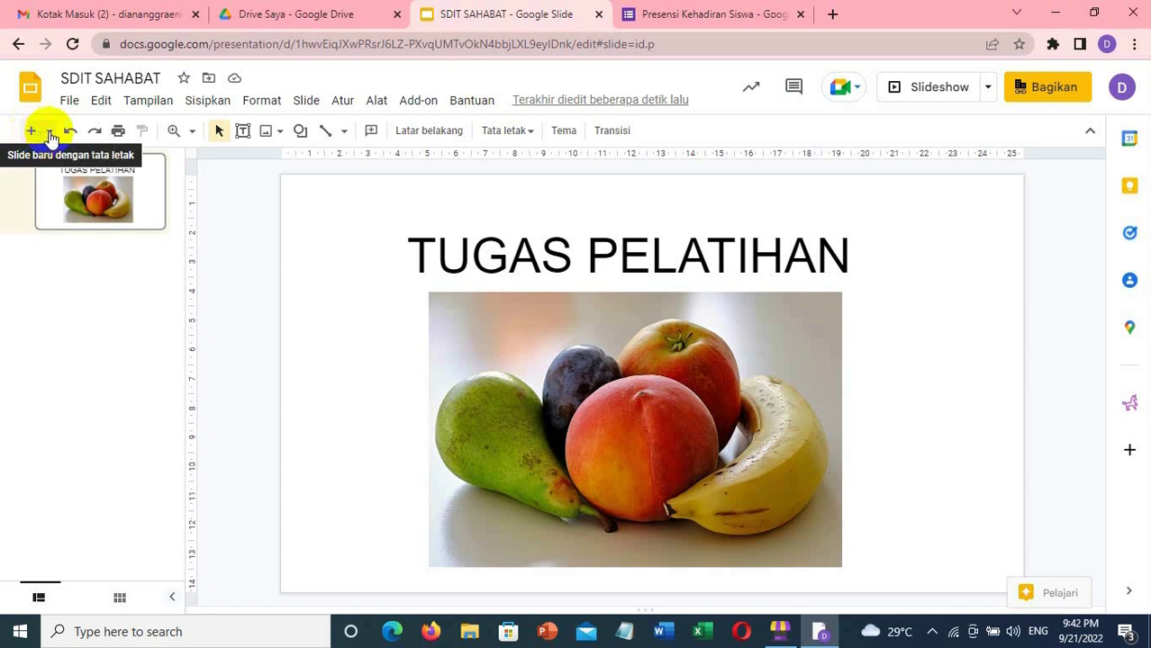
- Add a new slide using the Kosong (blank) layout after the title slide
{"action": "left_click", "coordinate": [52, 136]}
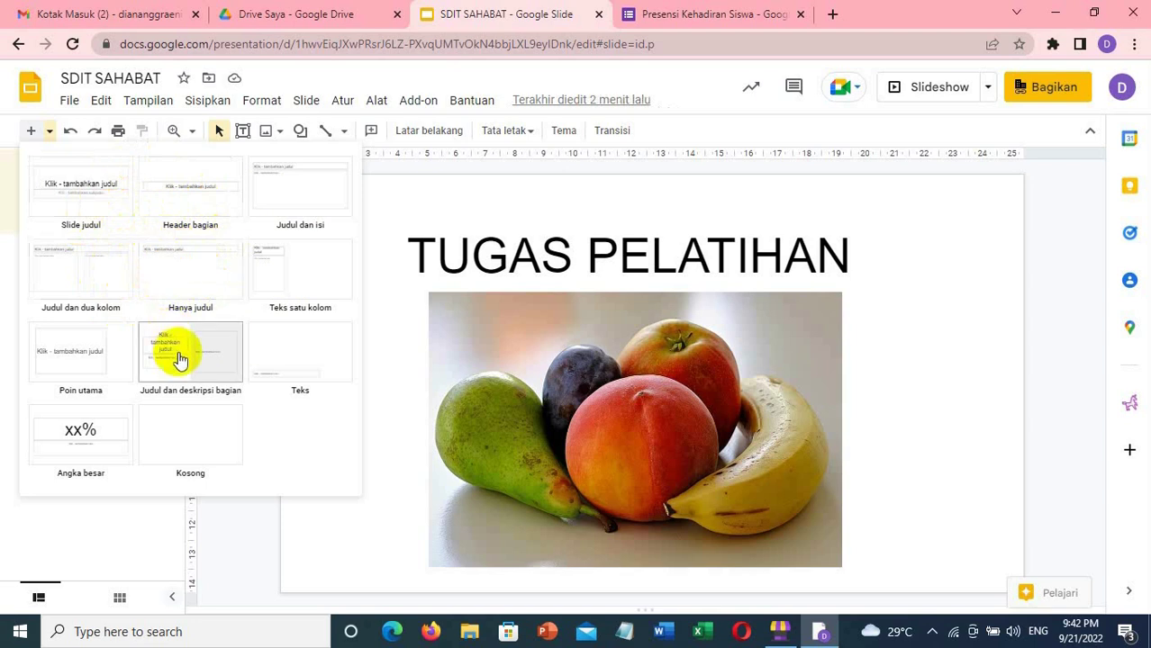
{"action": "left_click", "coordinate": [187, 430]}
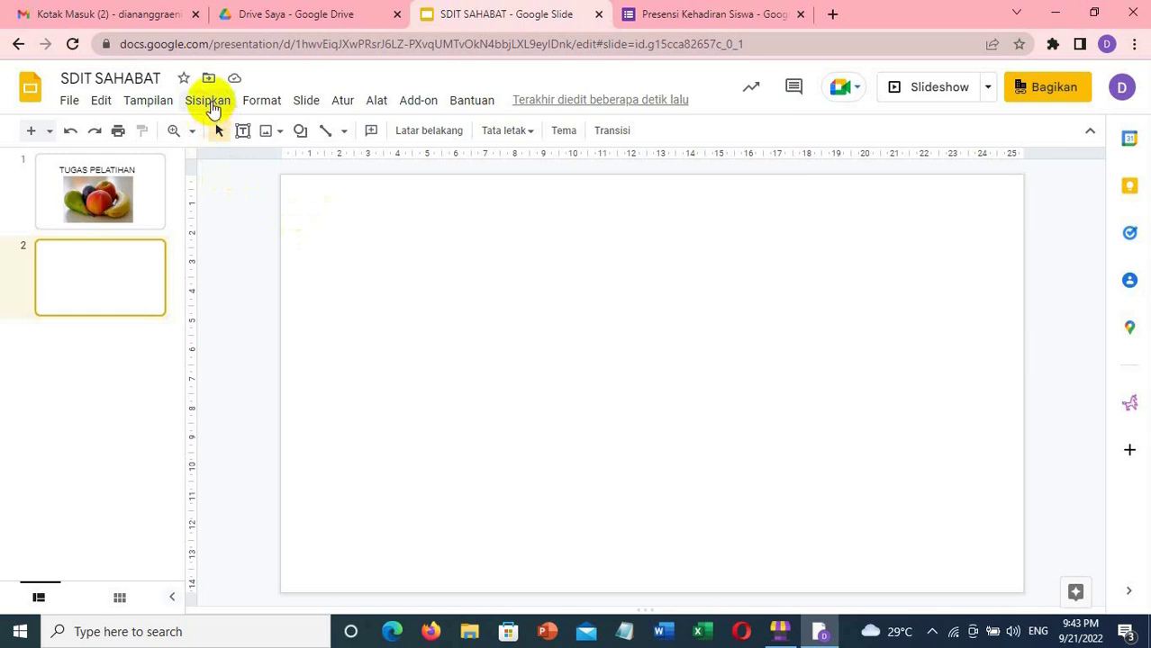
- Open the Sisipkan > Video dialog for the blank second slide
{"action": "left_click", "coordinate": [209, 101]}
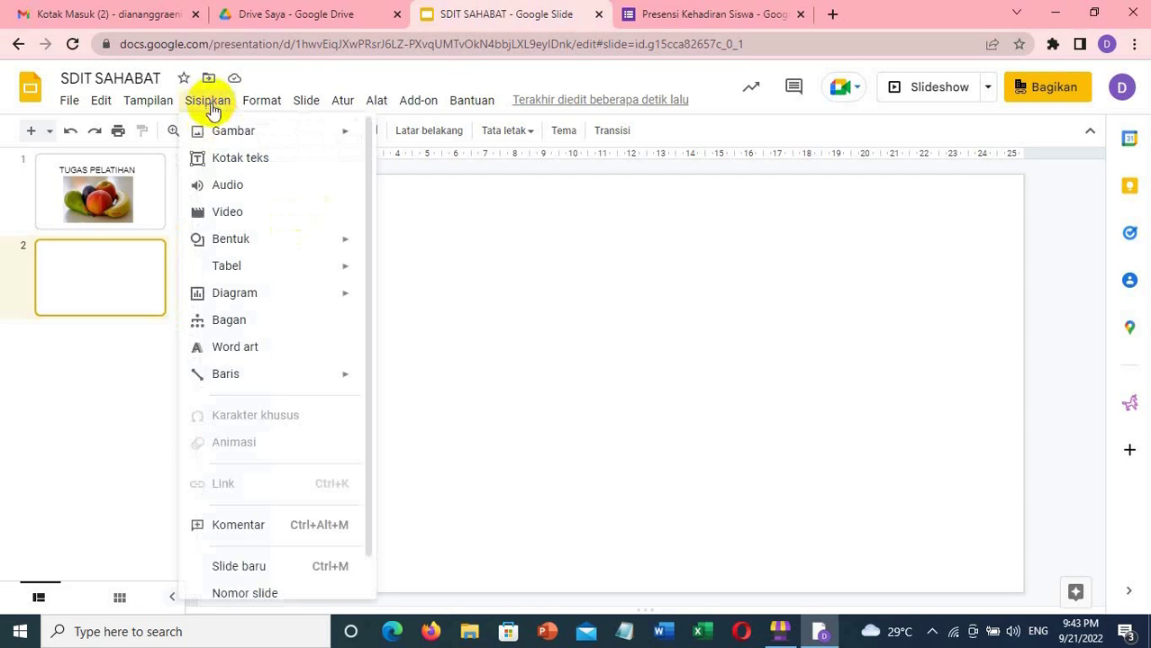
{"action": "left_click", "coordinate": [252, 213]}
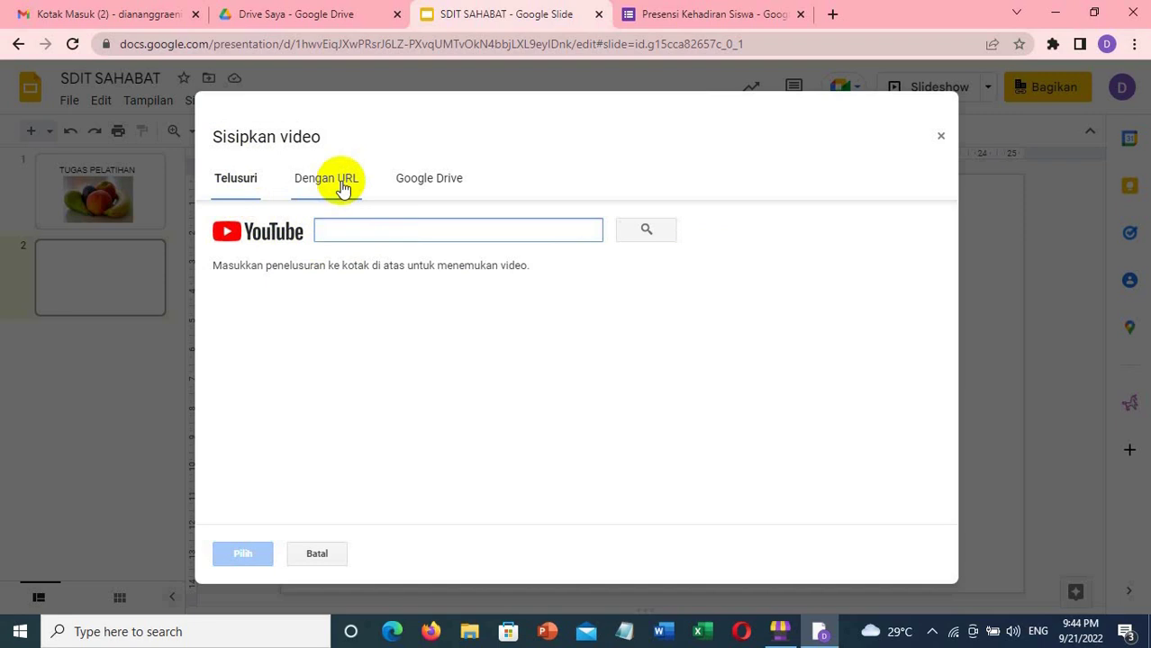
{"action": "left_click", "coordinate": [342, 185]}
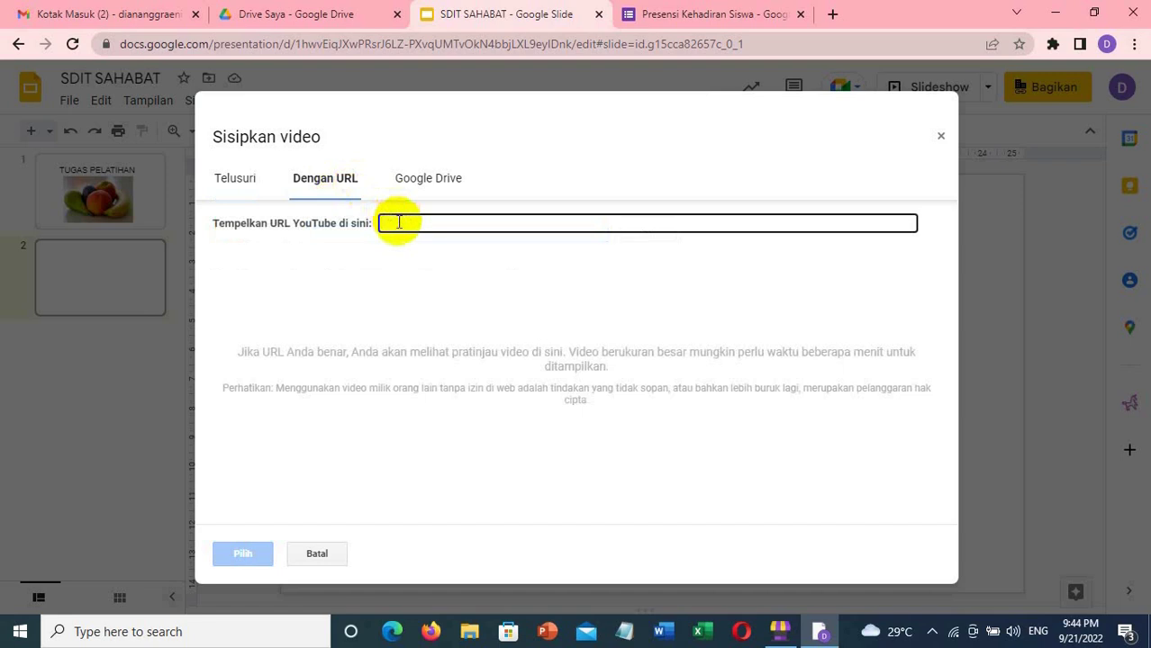
{"action": "left_click", "coordinate": [248, 188]}
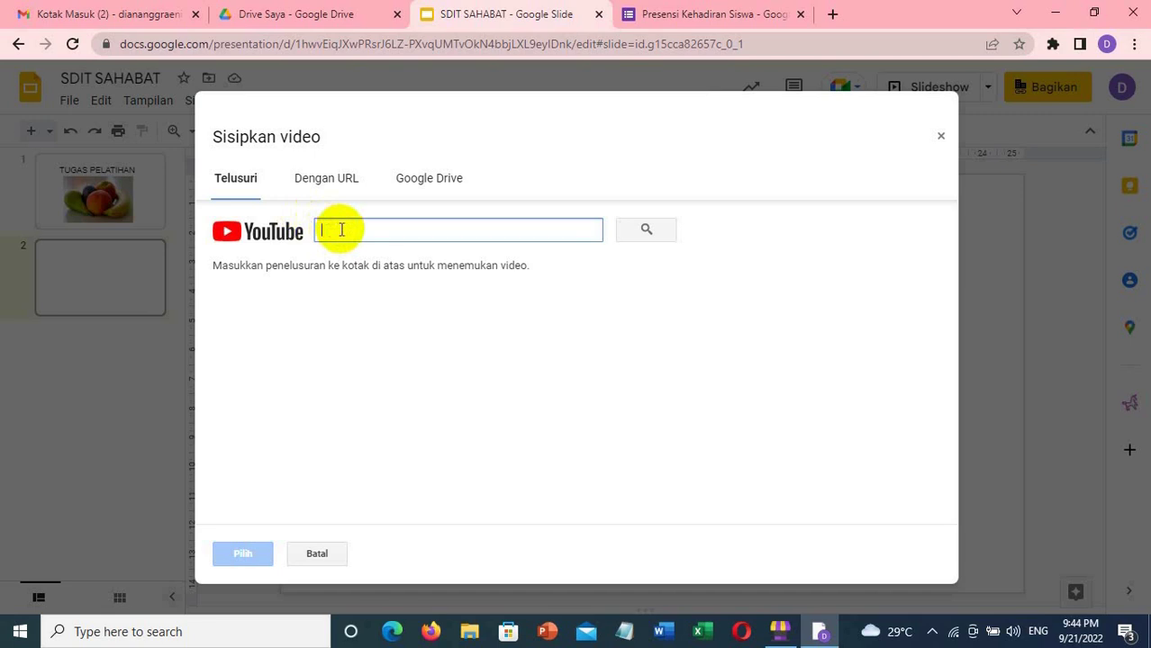
- Search YouTube for 'buah- buahan dalam bahasa inggris' in the insert-video dialog
{"action": "type", "text": "buah"}
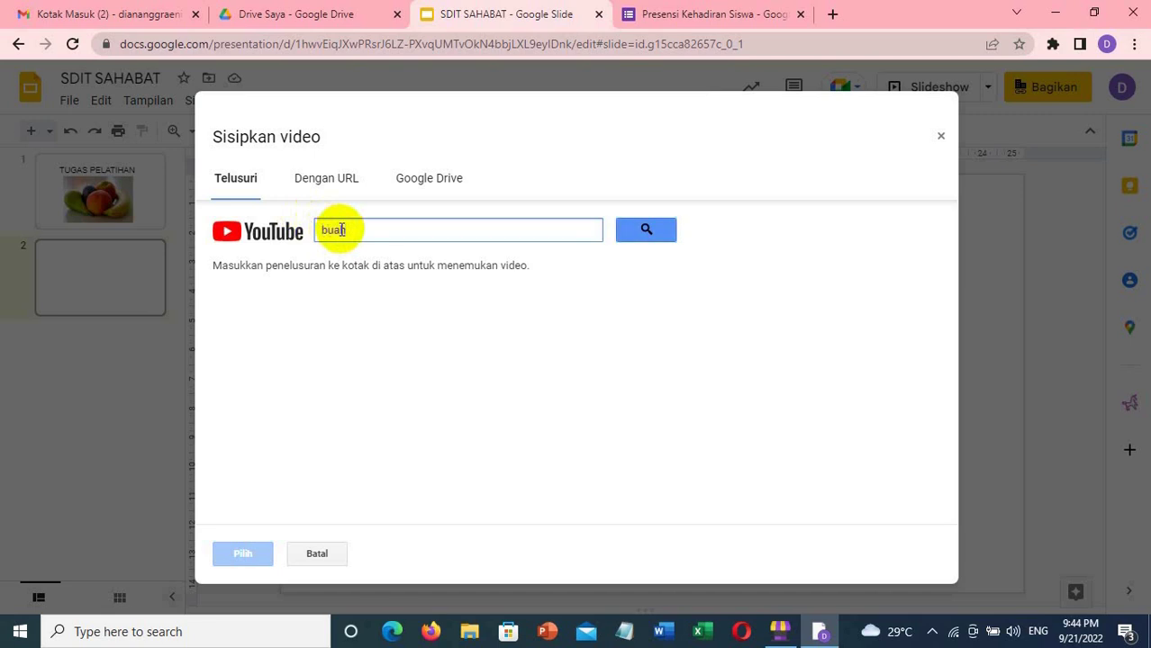
{"action": "type", "text": "- buahan dalam "}
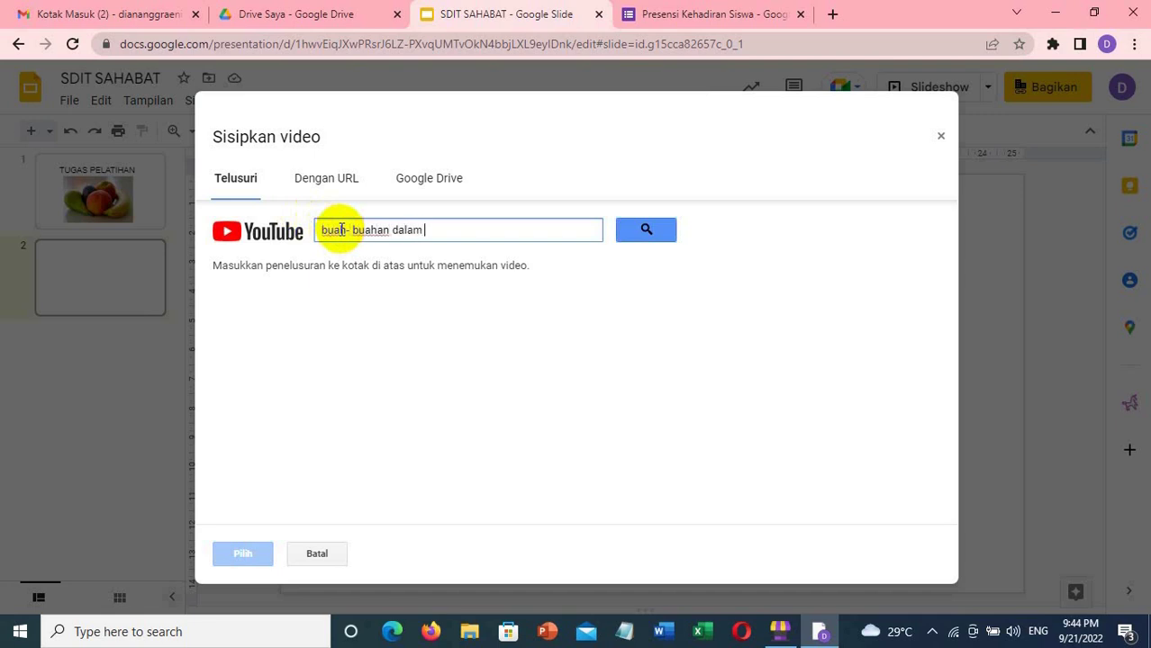
{"action": "type", "text": "bahasa inggris"}
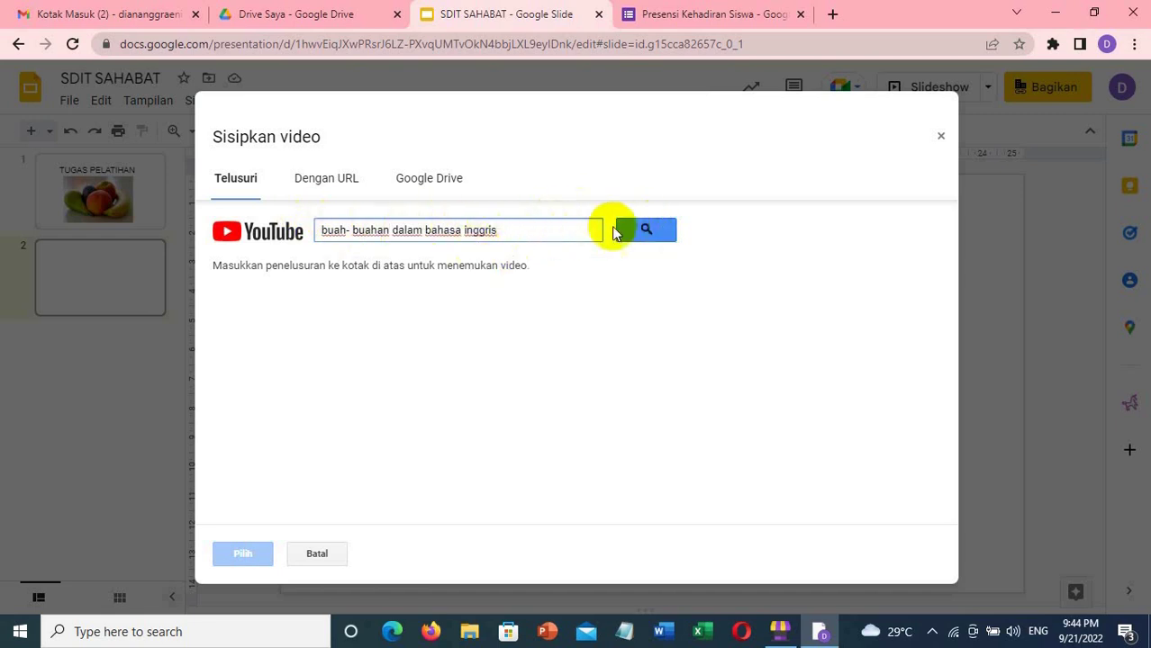
{"action": "left_click", "coordinate": [645, 231]}
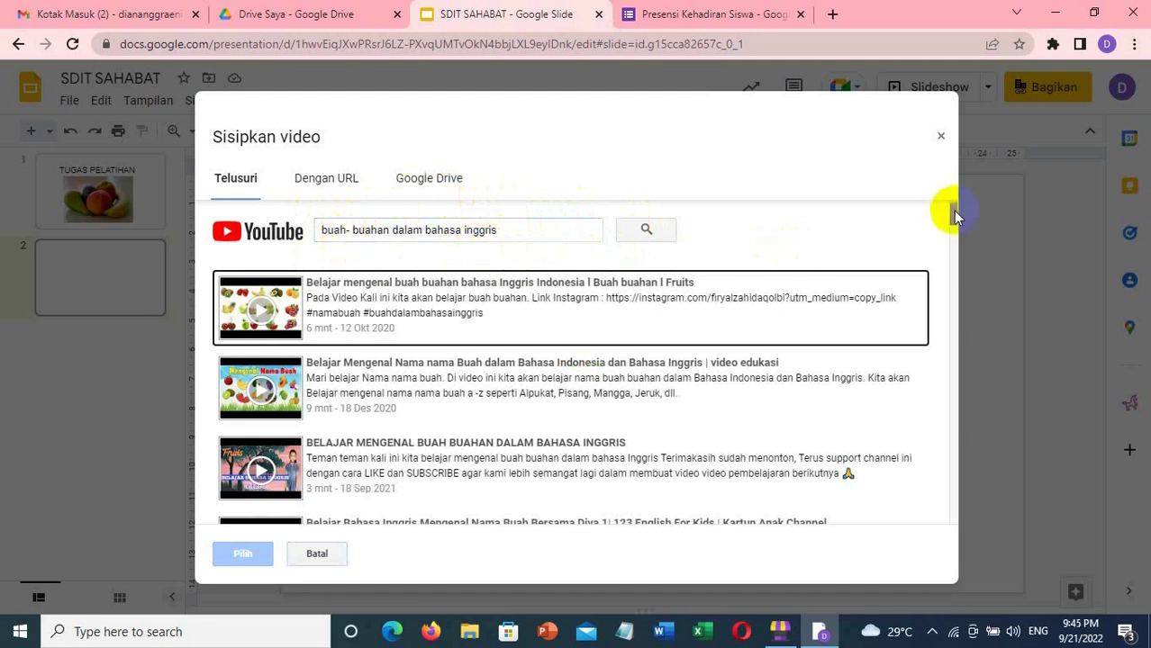
- Pick the first result, 'Belajar mengenal buah buahan bahasa Inggris Indonesia', and confirm with Pilih
{"action": "mouse_move", "coordinate": [952, 211]}
{"action": "left_mouse_down"}
{"action": "mouse_move", "coordinate": [957, 320]}
{"action": "mouse_move", "coordinate": [953, 211]}
{"action": "left_mouse_up"}
{"action": "left_click", "coordinate": [600, 314]}
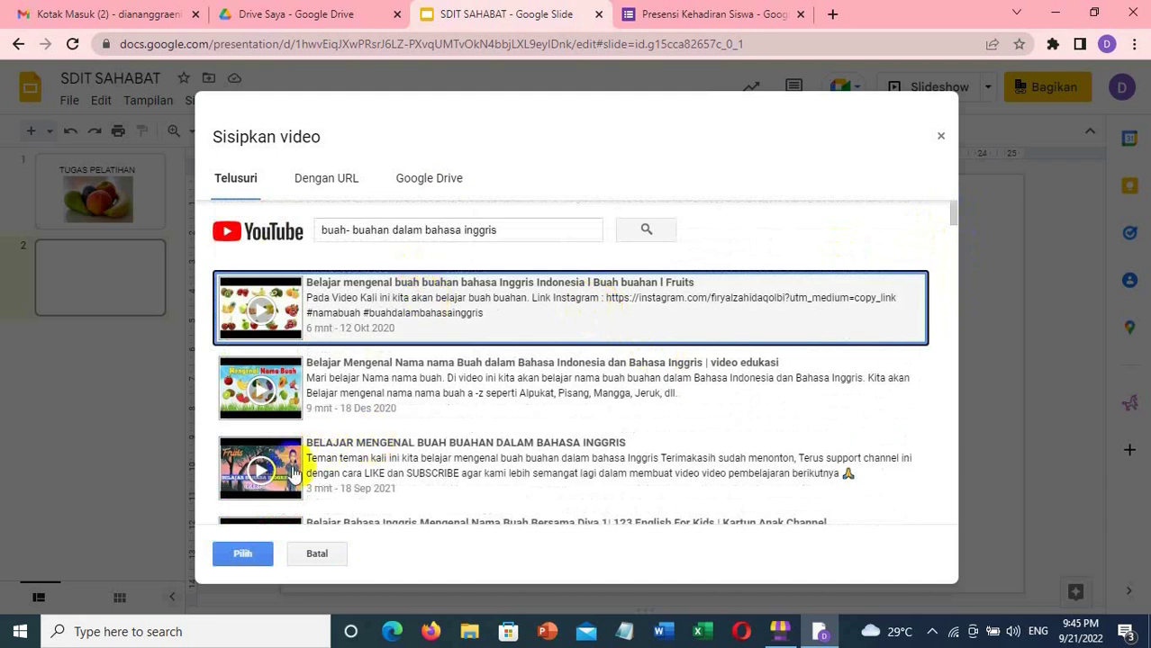
{"action": "left_click", "coordinate": [236, 551]}
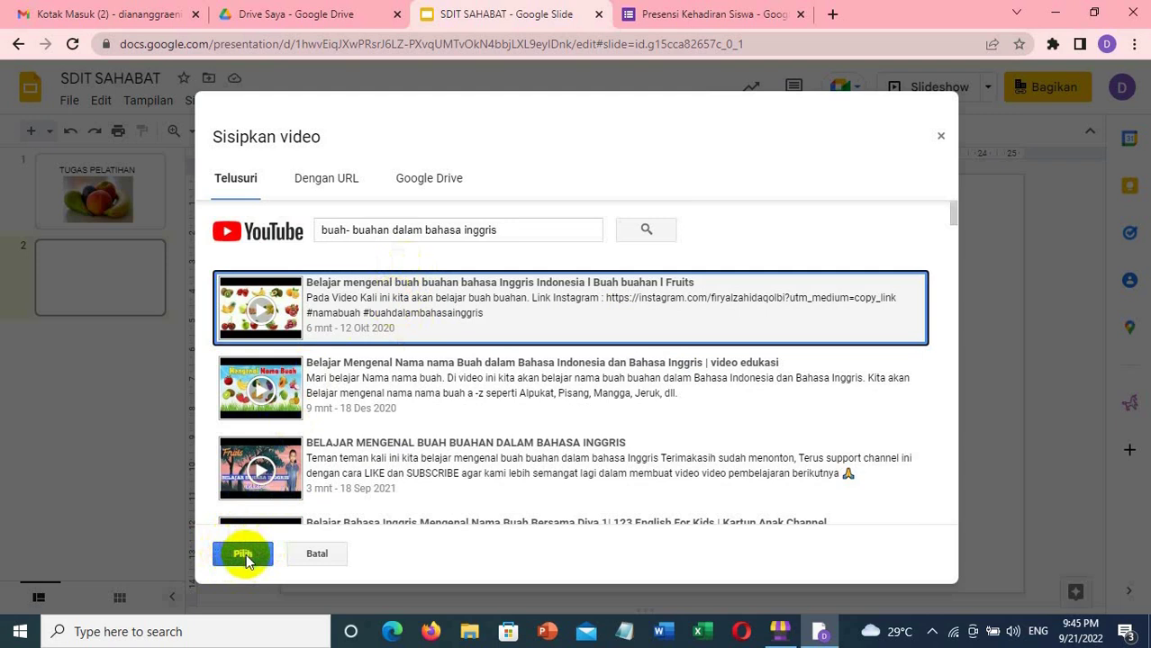
- Insert the chosen fruit video on slide 2, then delete it to leave the slide blank
{"action": "left_click", "coordinate": [243, 554]}
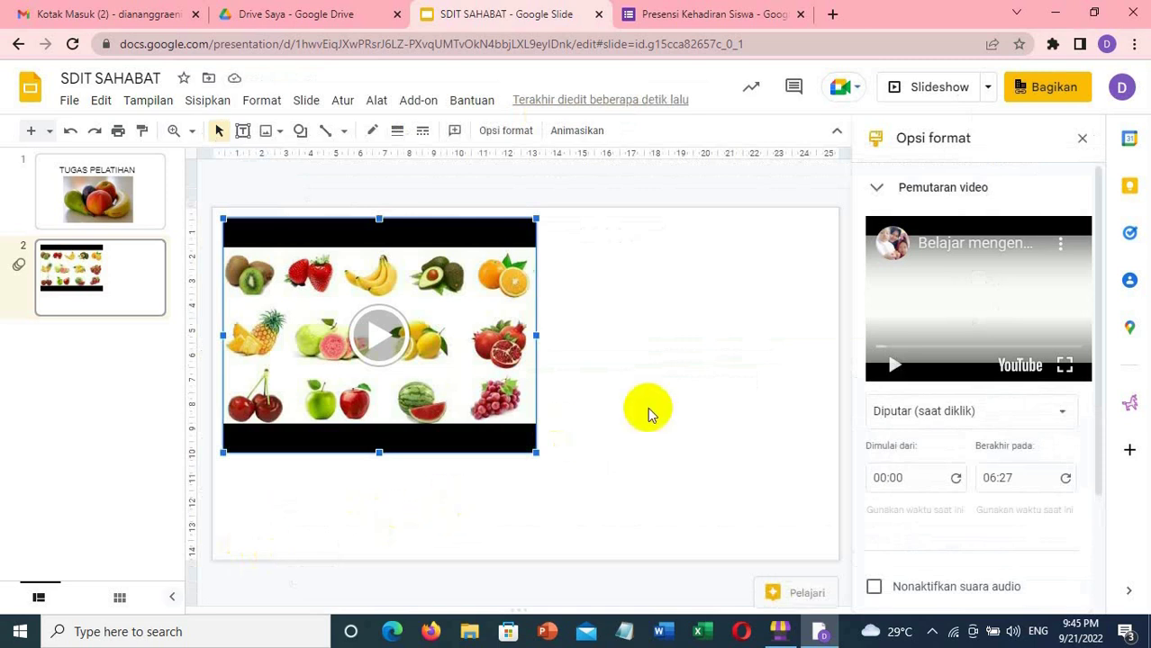
{"action": "key", "text": "Delete"}
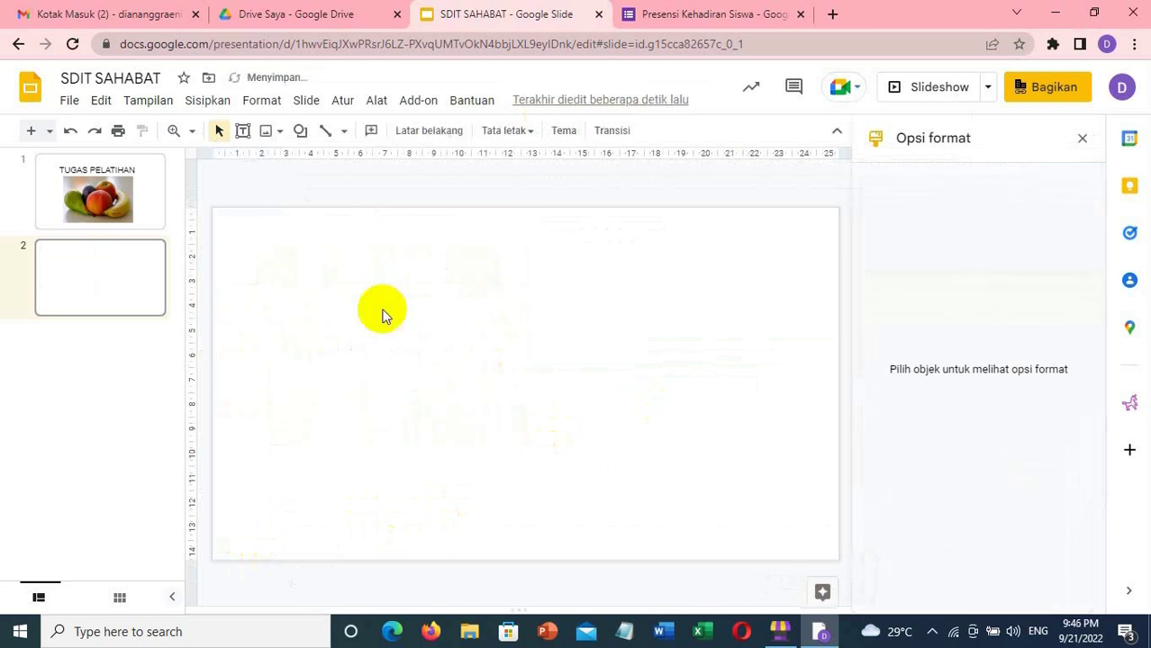
- Reopen Sisipkan > Video and switch to the Dengan URL tab to add a video by link
{"action": "left_click", "coordinate": [208, 101]}
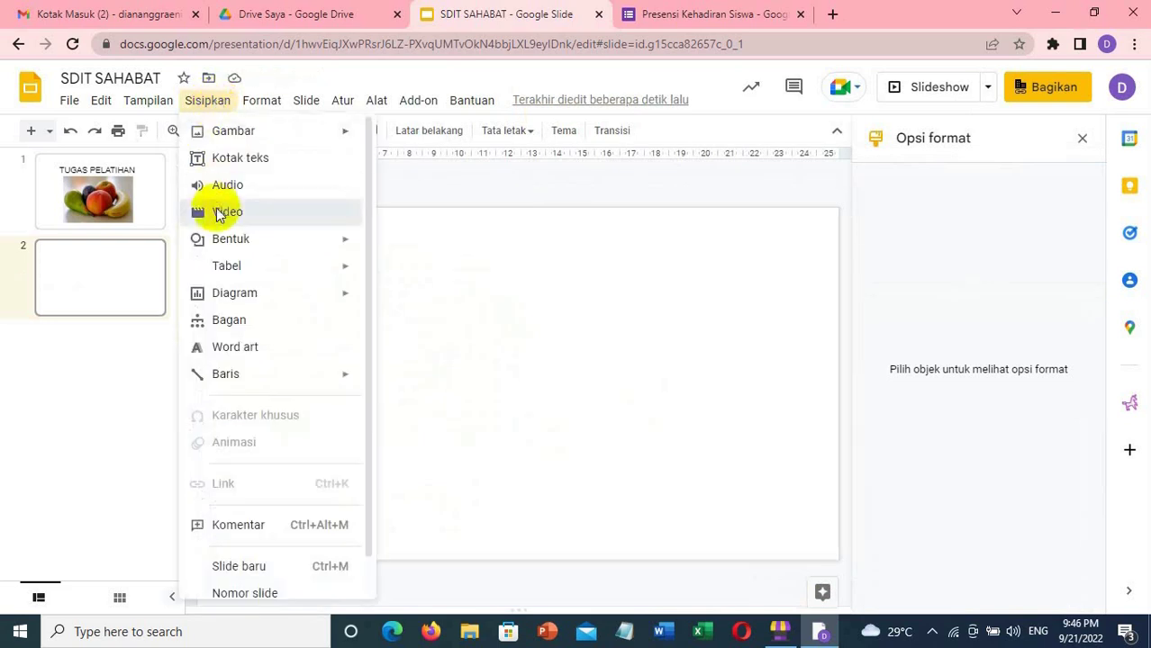
{"action": "left_click", "coordinate": [216, 212]}
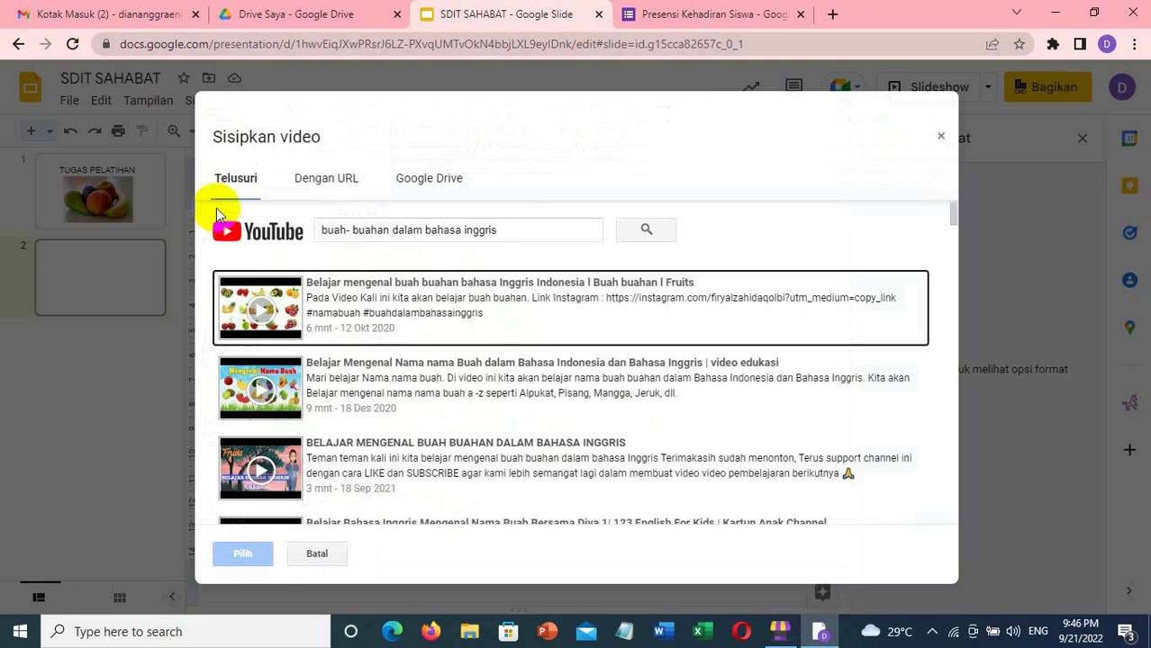
{"action": "left_click", "coordinate": [299, 179]}
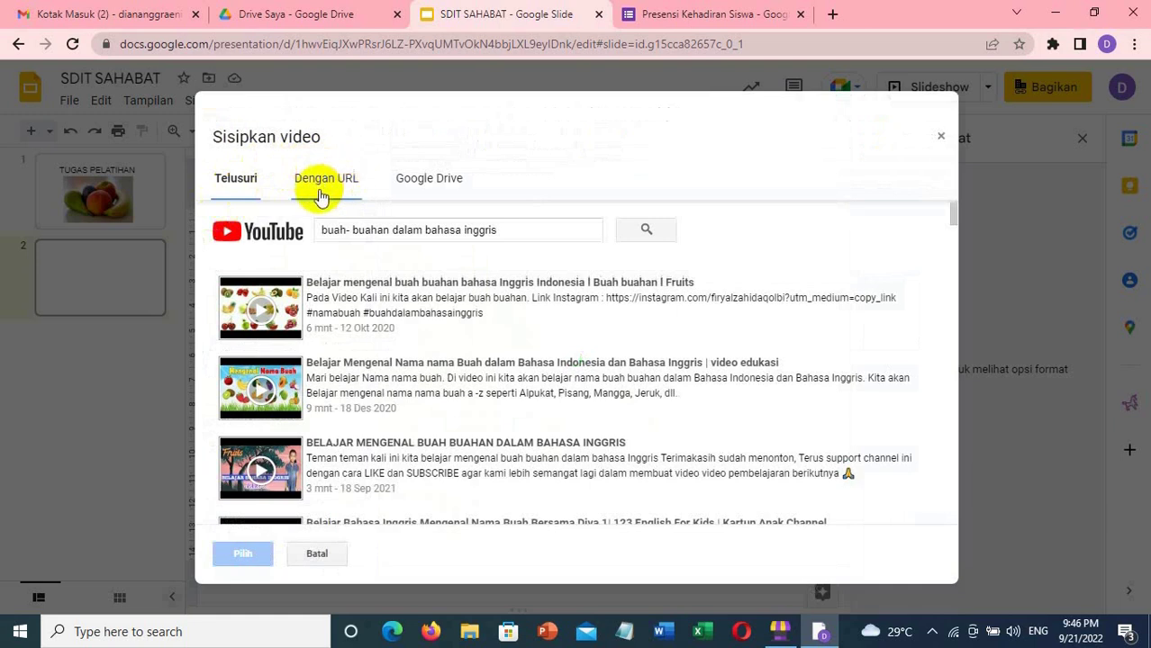
{"action": "left_click", "coordinate": [326, 180]}
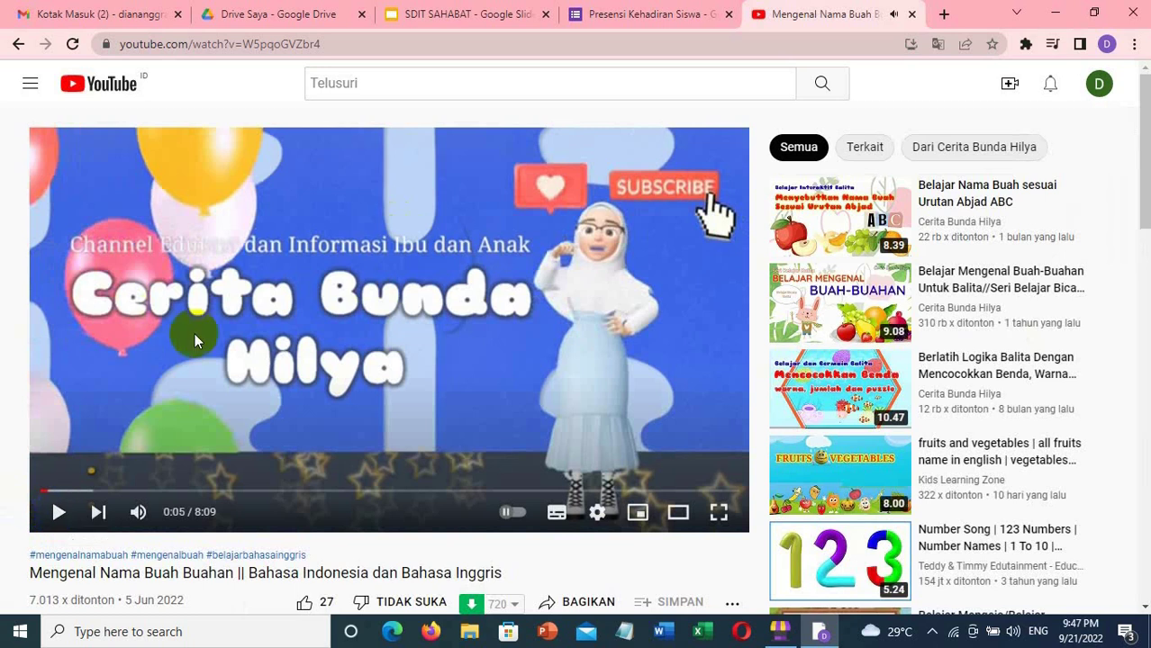
{"action": "left_click", "coordinate": [1144, 113]}
{"action": "left_click_drag", "start_coordinate": [1144, 113], "coordinate": [1144, 141]}
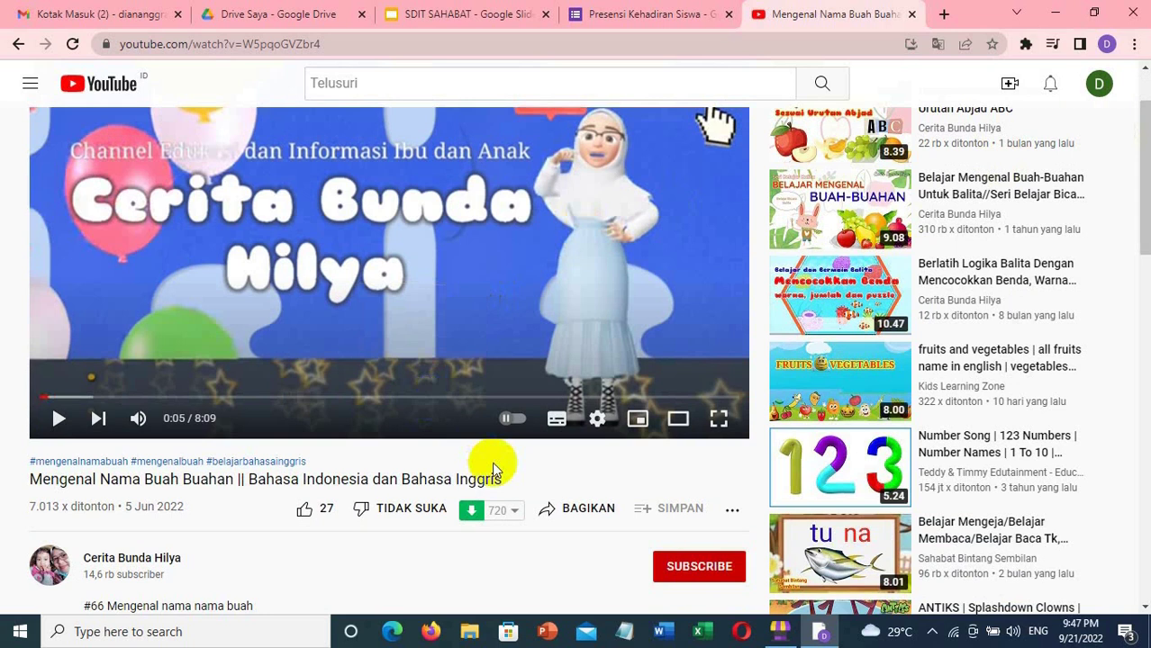
{"action": "left_click", "coordinate": [576, 510]}
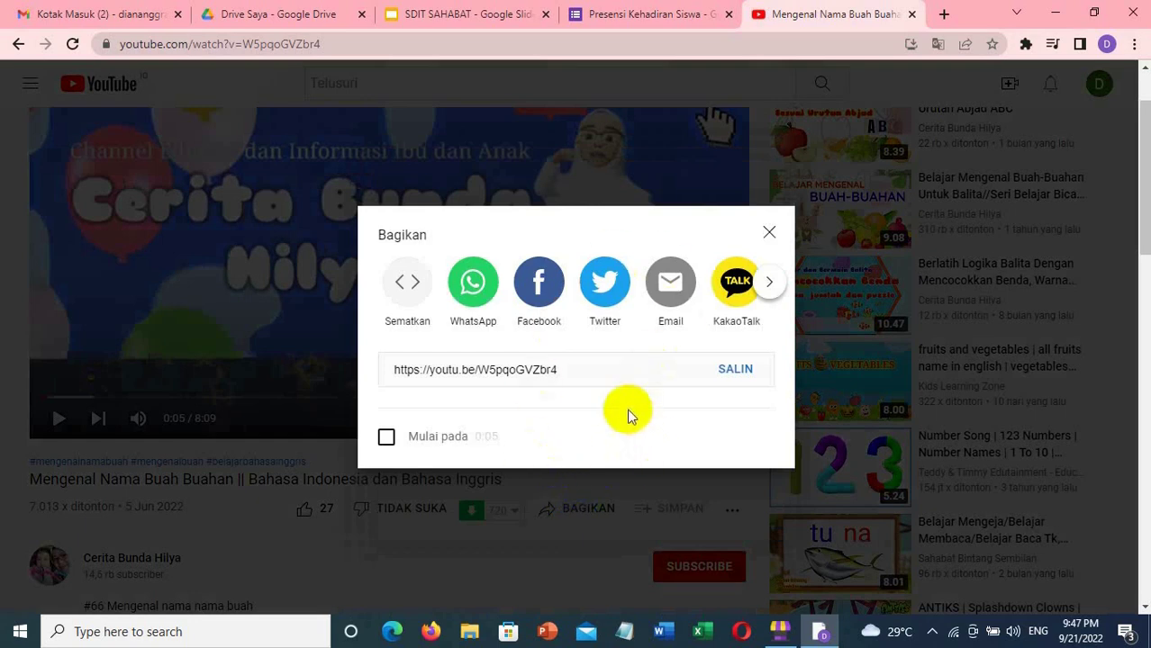
{"action": "left_click", "coordinate": [734, 370]}
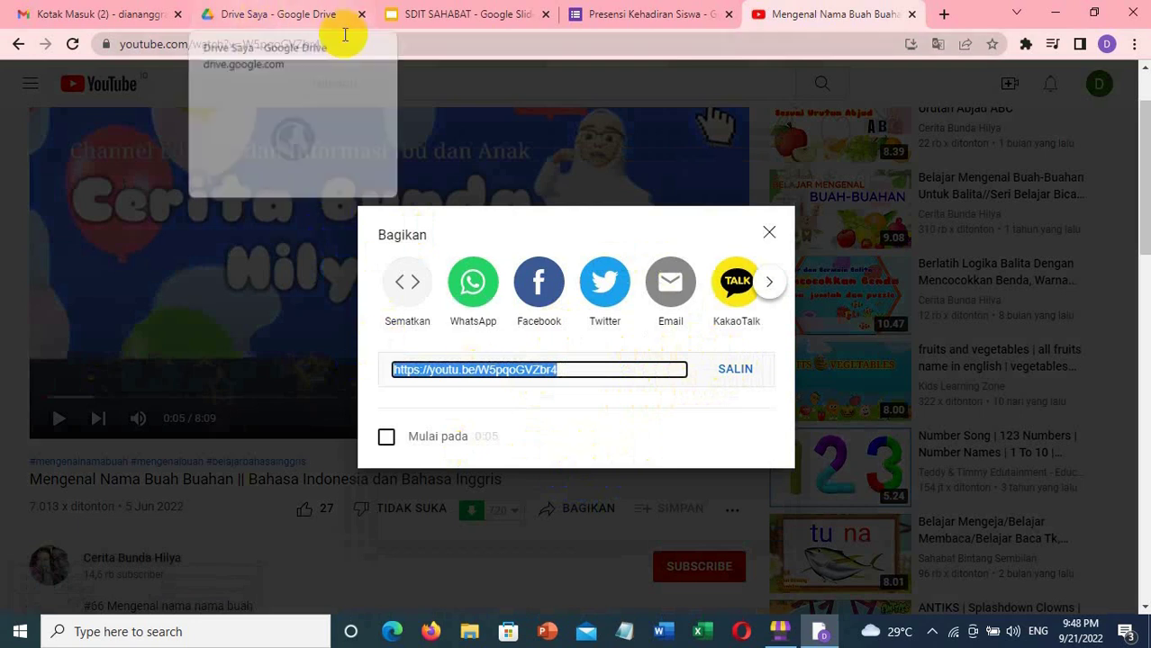
- Back in SDIT SAHABAT, paste the link into Dengan URL and insert the video
{"action": "left_click", "coordinate": [441, 14]}
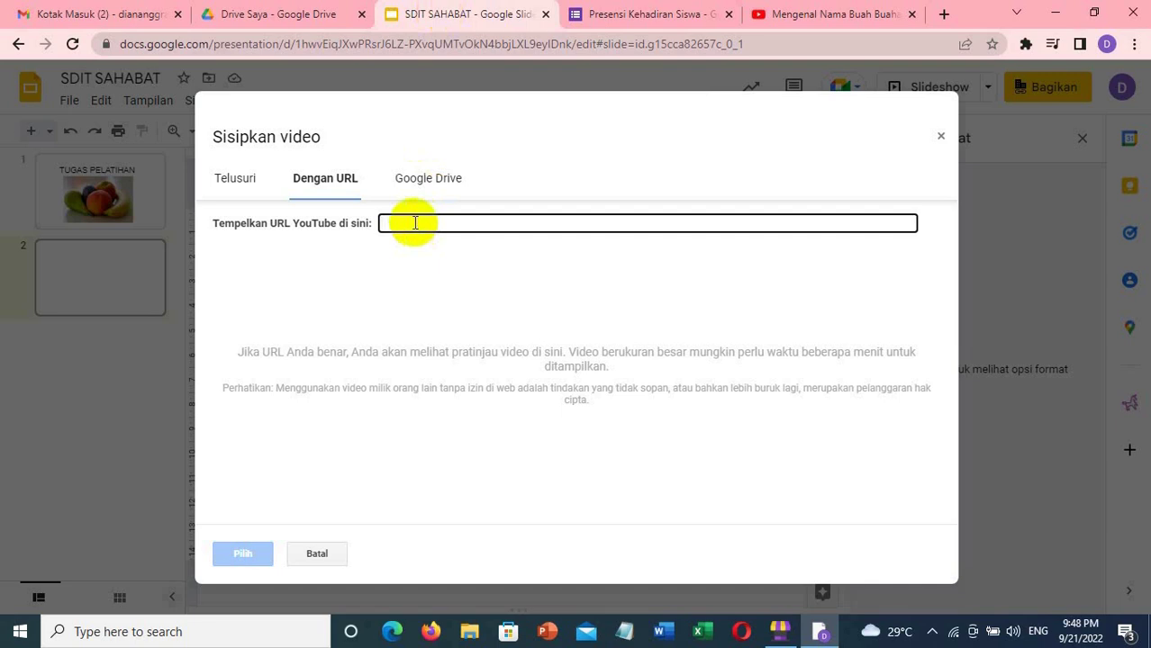
{"action": "type", "text": "https://youtu.be/W5pqoGVZbr4"}
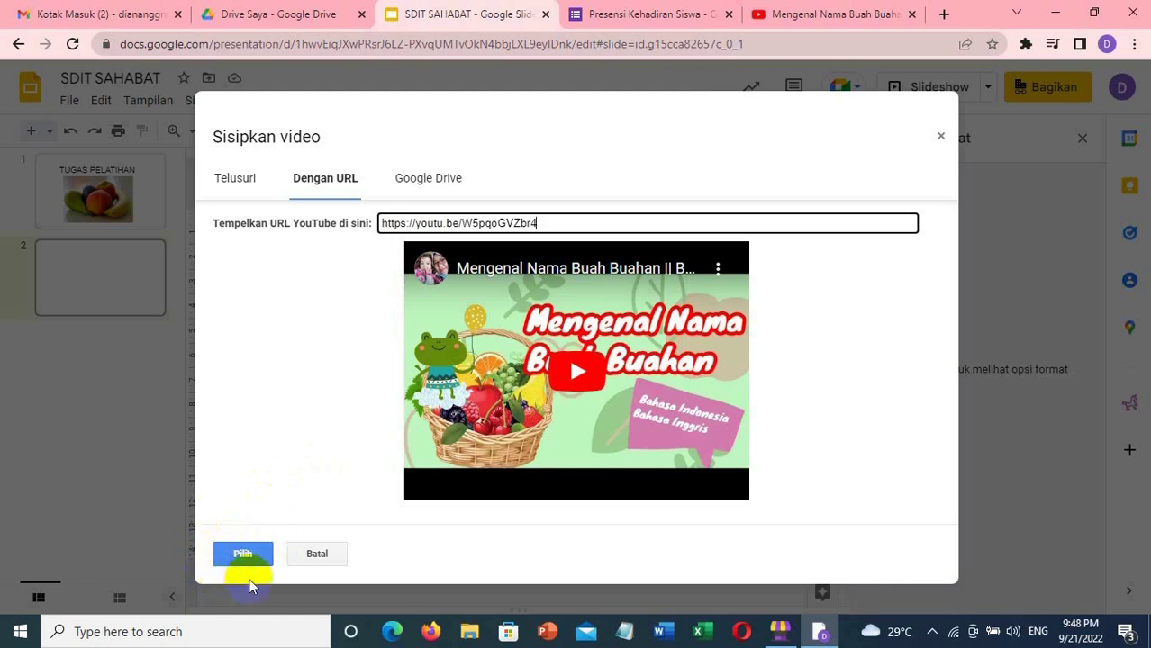
{"action": "left_click", "coordinate": [243, 552]}
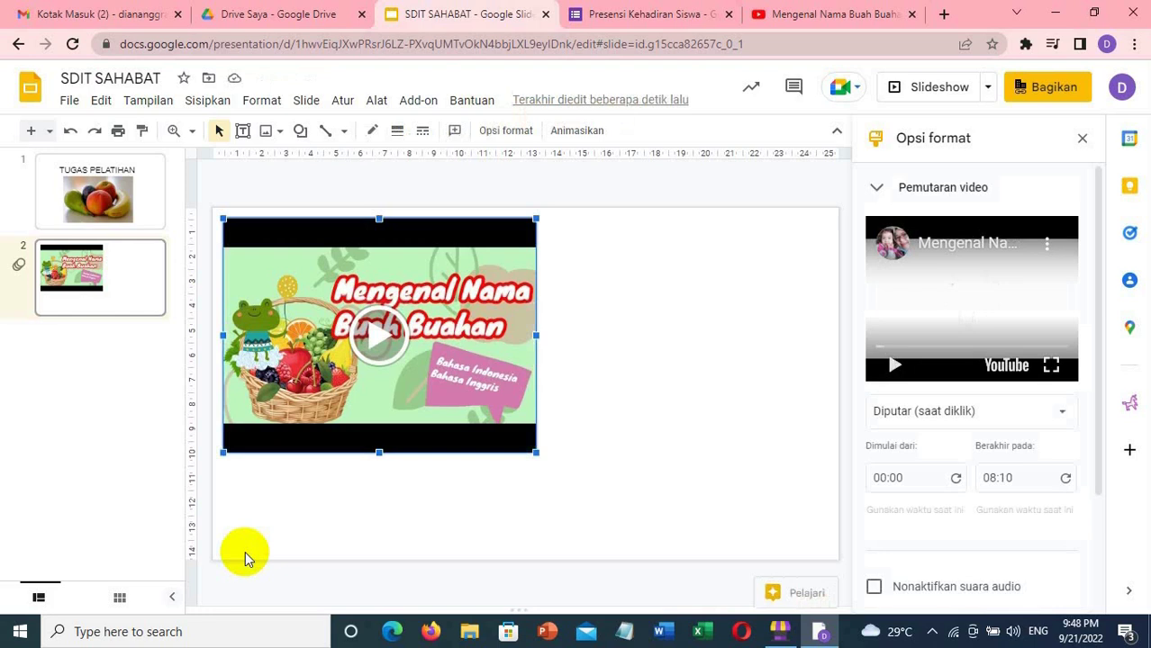
- Drag the video from slide 2's top-left toward the lower centre, then deselect it
{"action": "left_click", "coordinate": [374, 238]}
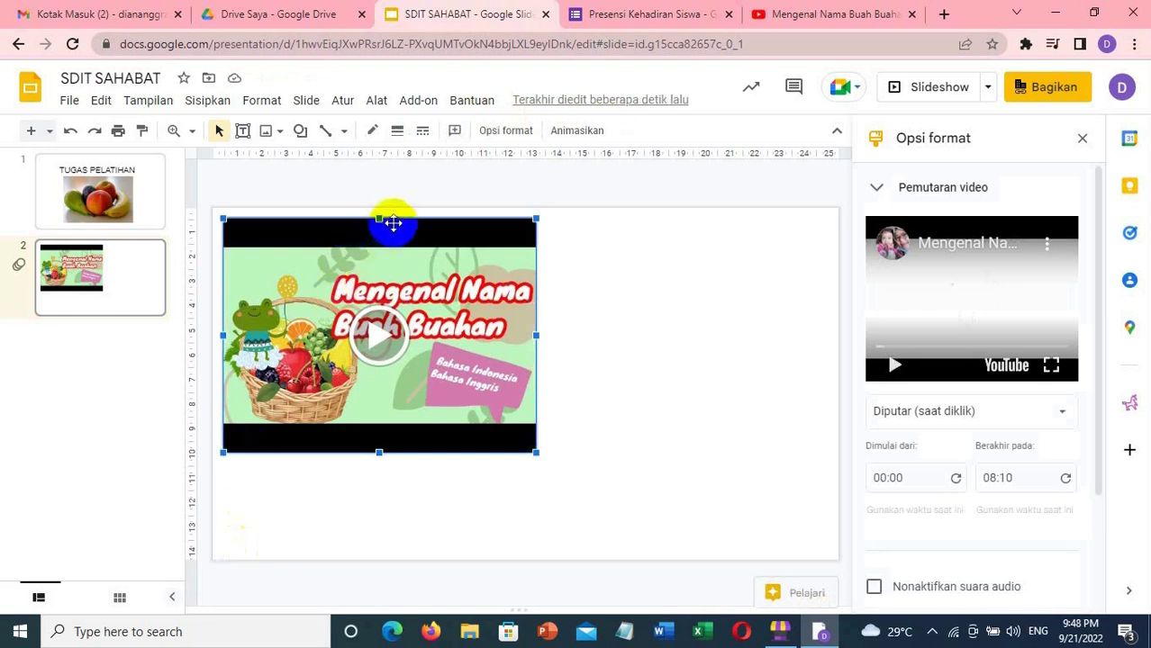
{"action": "left_click_drag", "start_coordinate": [392, 223], "coordinate": [418, 235]}
{"action": "left_click_drag", "start_coordinate": [518, 258], "coordinate": [532, 278]}
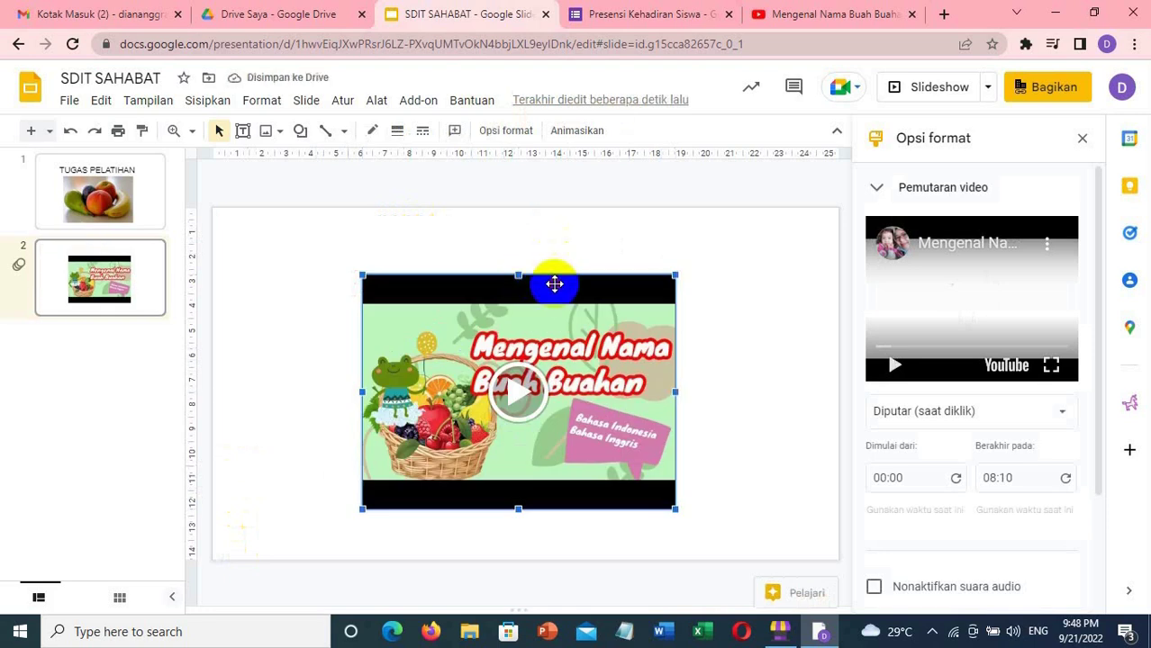
{"action": "left_click_drag", "start_coordinate": [555, 285], "coordinate": [562, 331]}
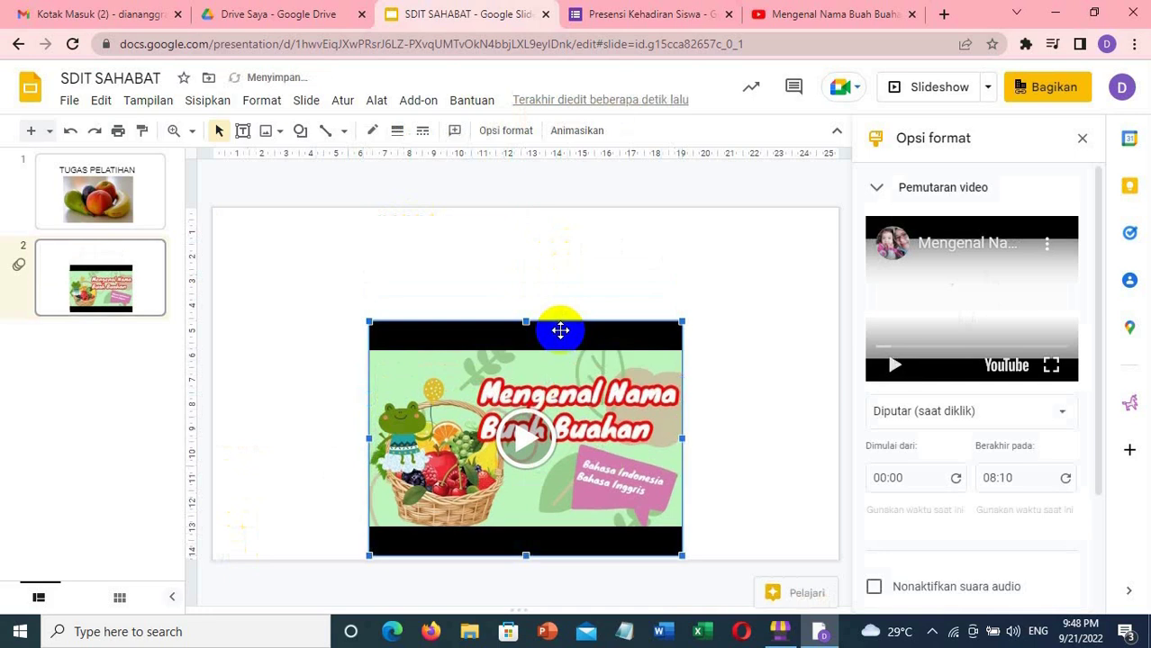
{"action": "left_click", "coordinate": [589, 265]}
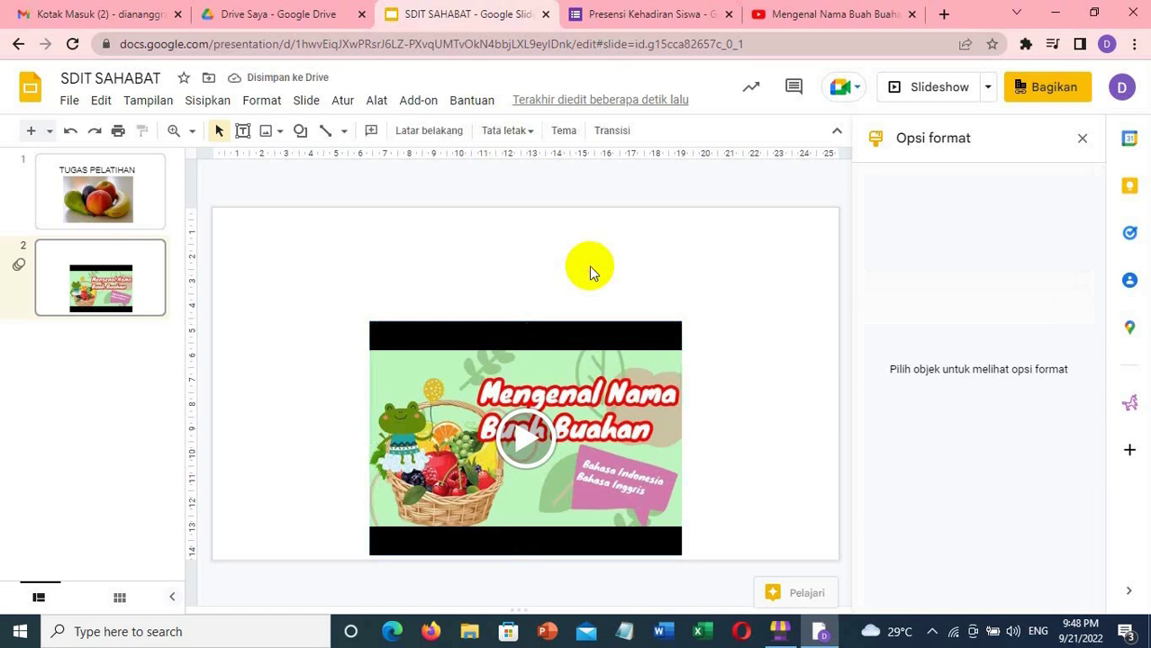
{"action": "left_click", "coordinate": [216, 102]}
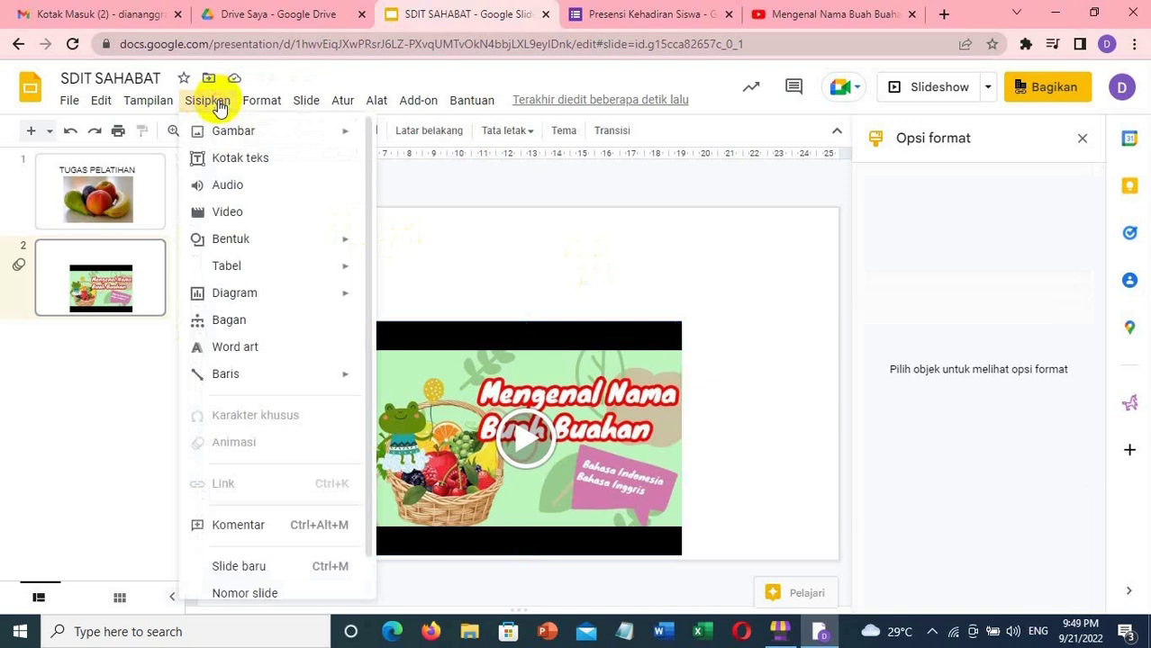
{"action": "left_click", "coordinate": [246, 216]}
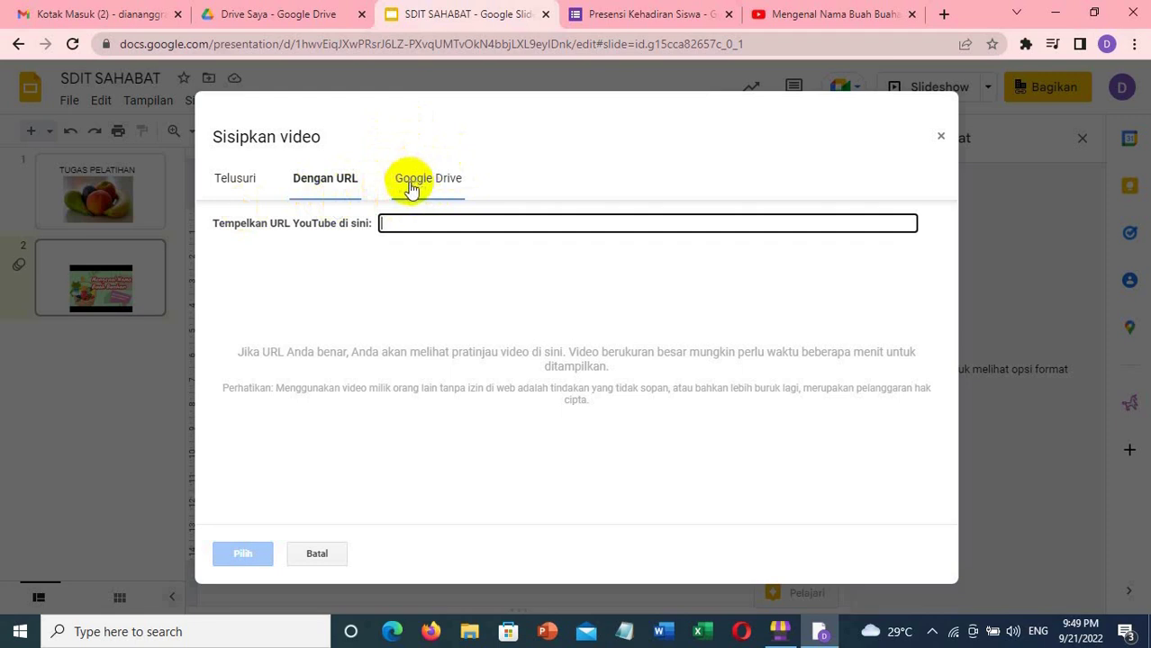
{"action": "left_click", "coordinate": [237, 180]}
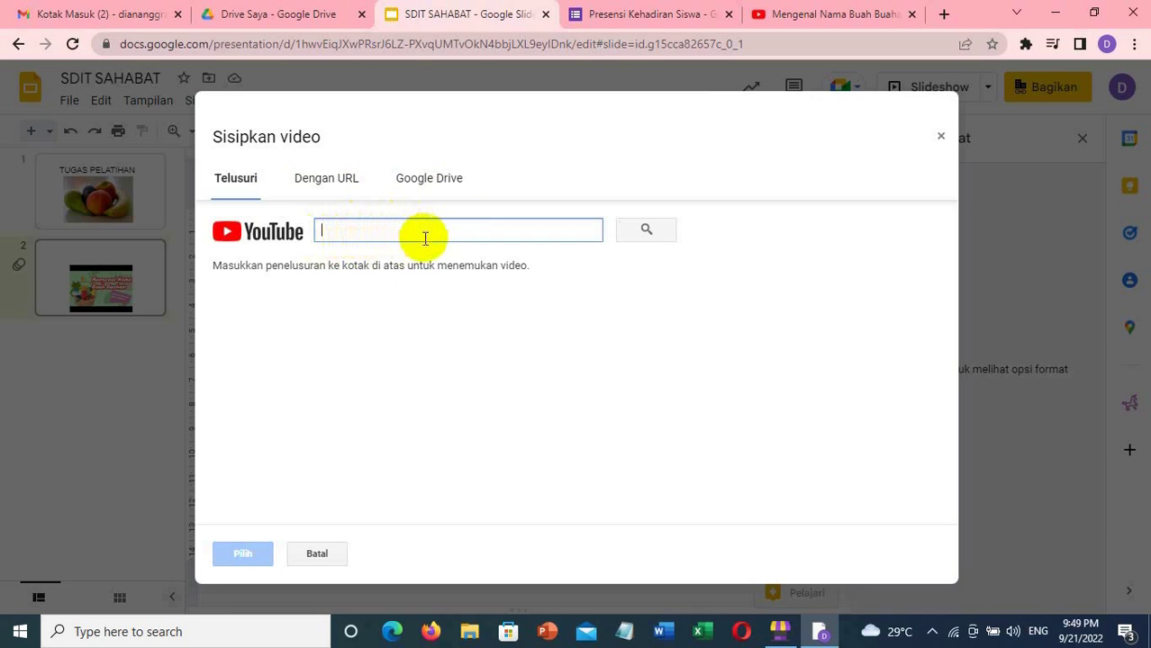
{"action": "left_click", "coordinate": [941, 139]}
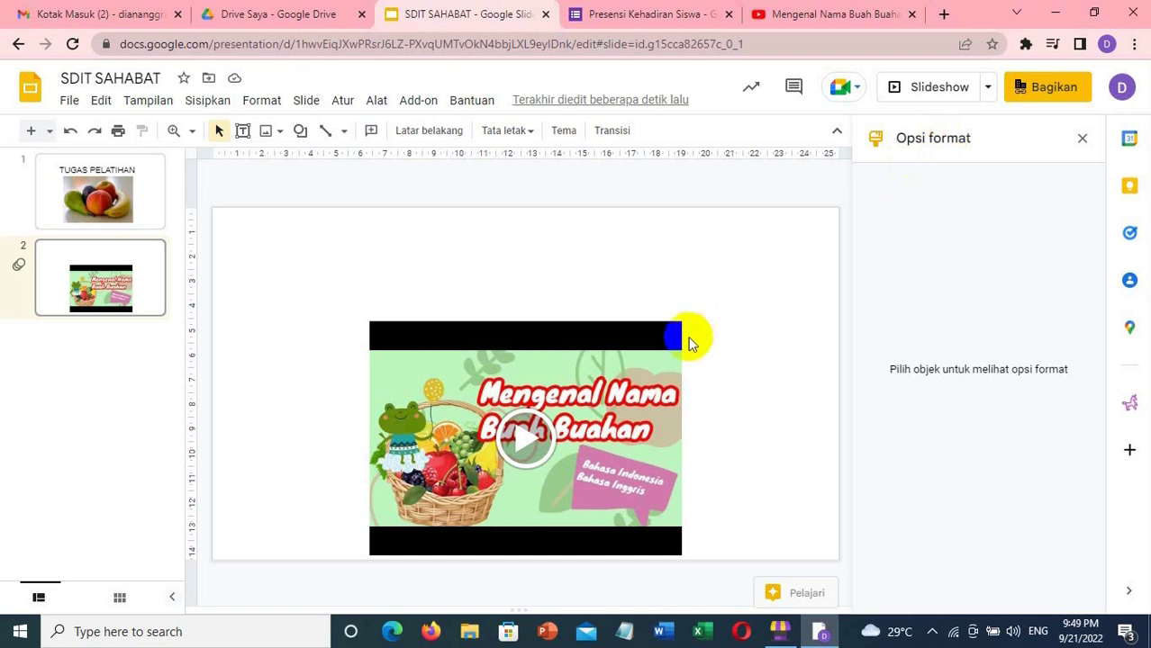
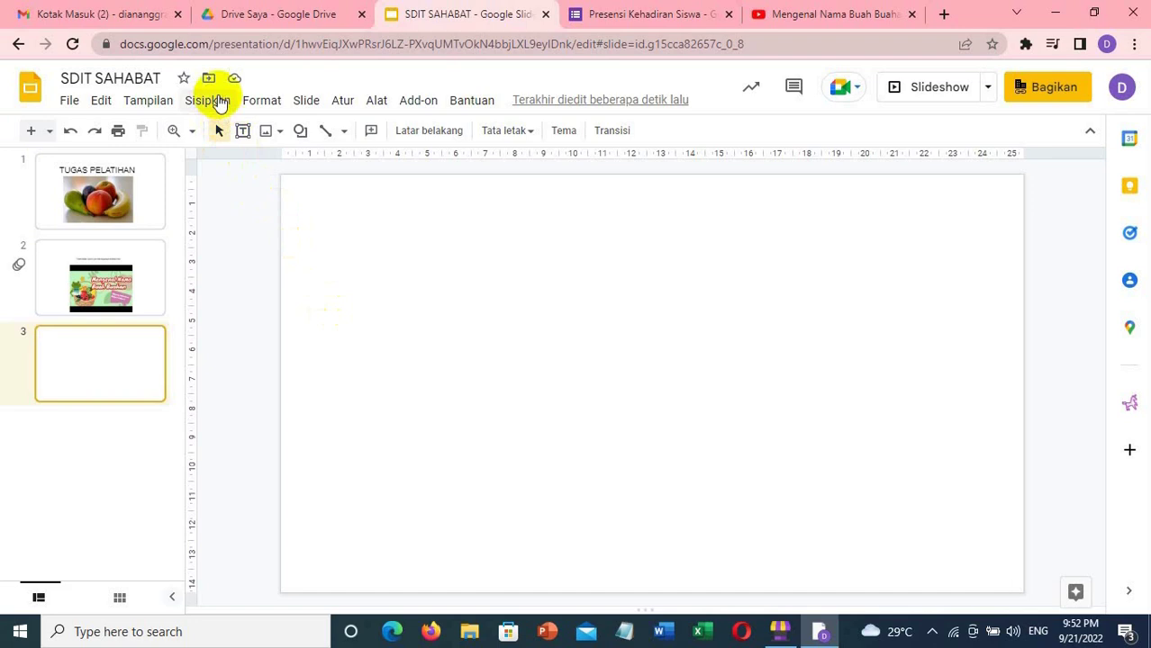
- Insert audio.mp3 from Drive Saya onto the blank third slide
{"action": "left_click", "coordinate": [224, 103]}
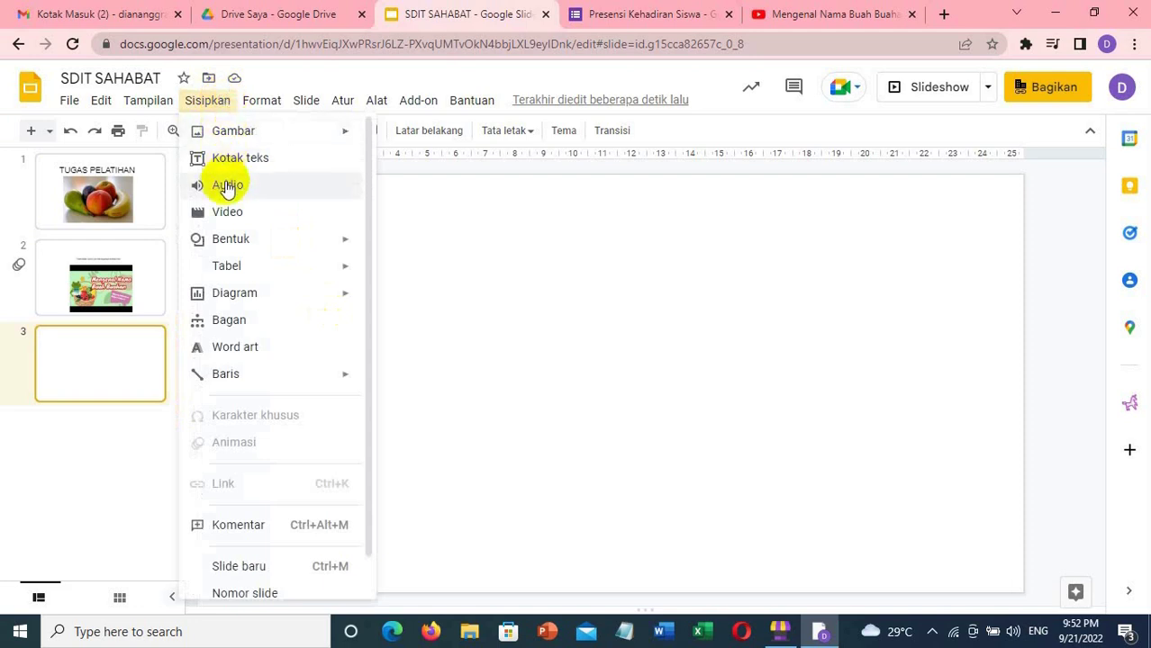
{"action": "left_click", "coordinate": [226, 186]}
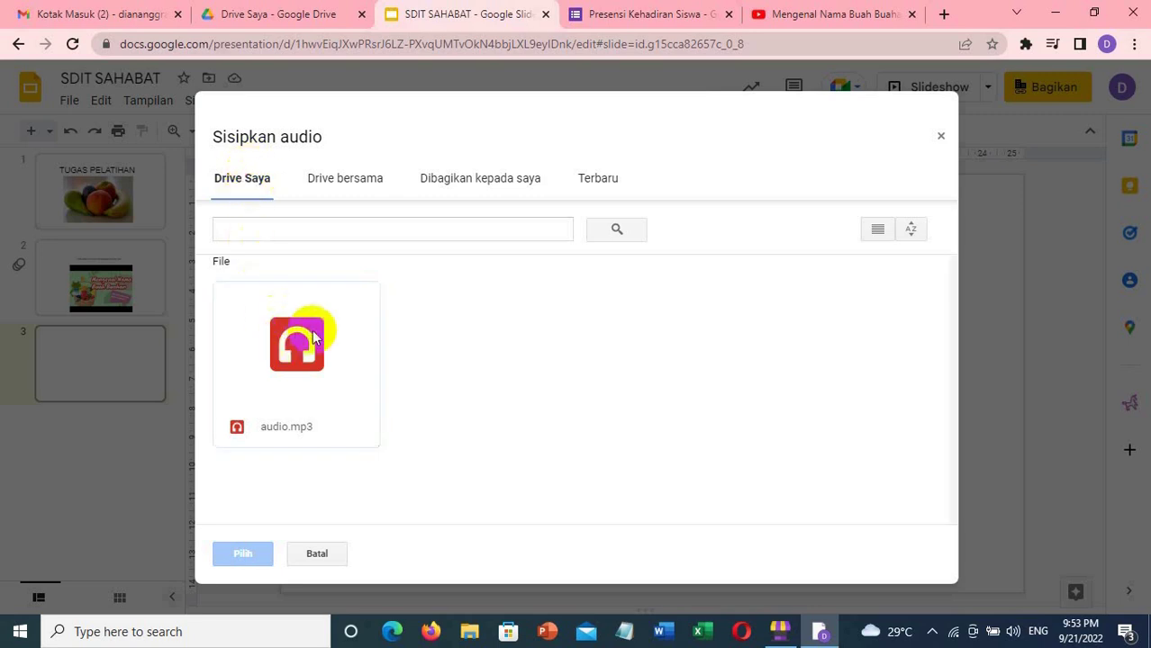
{"action": "left_click", "coordinate": [307, 399]}
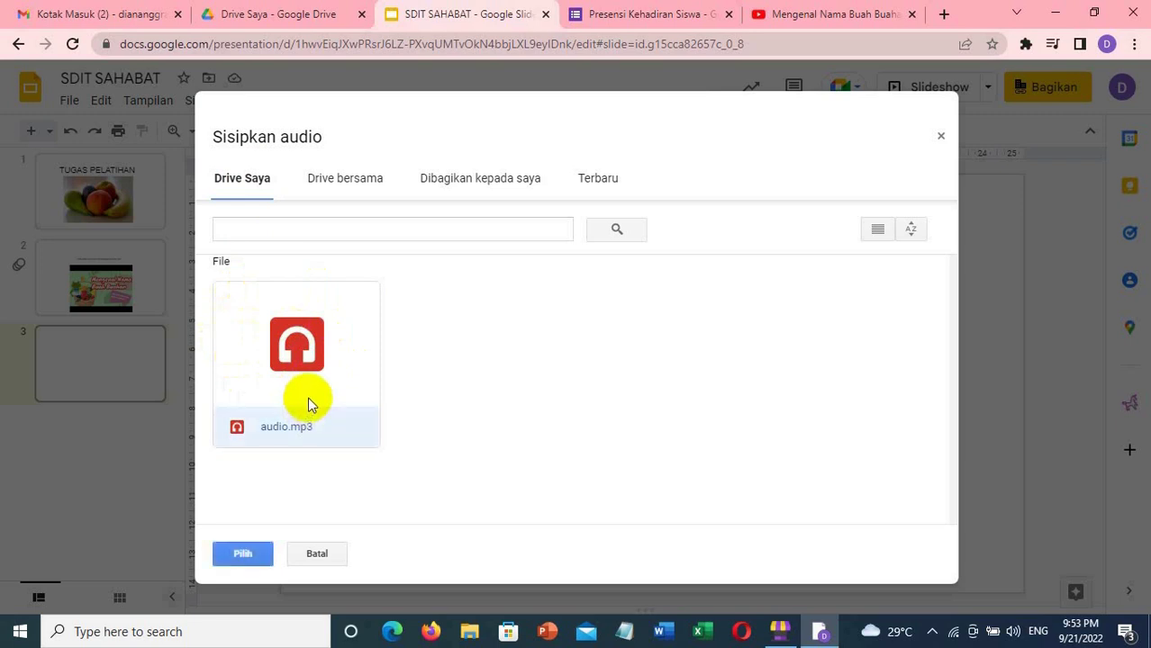
{"action": "left_click", "coordinate": [243, 554]}
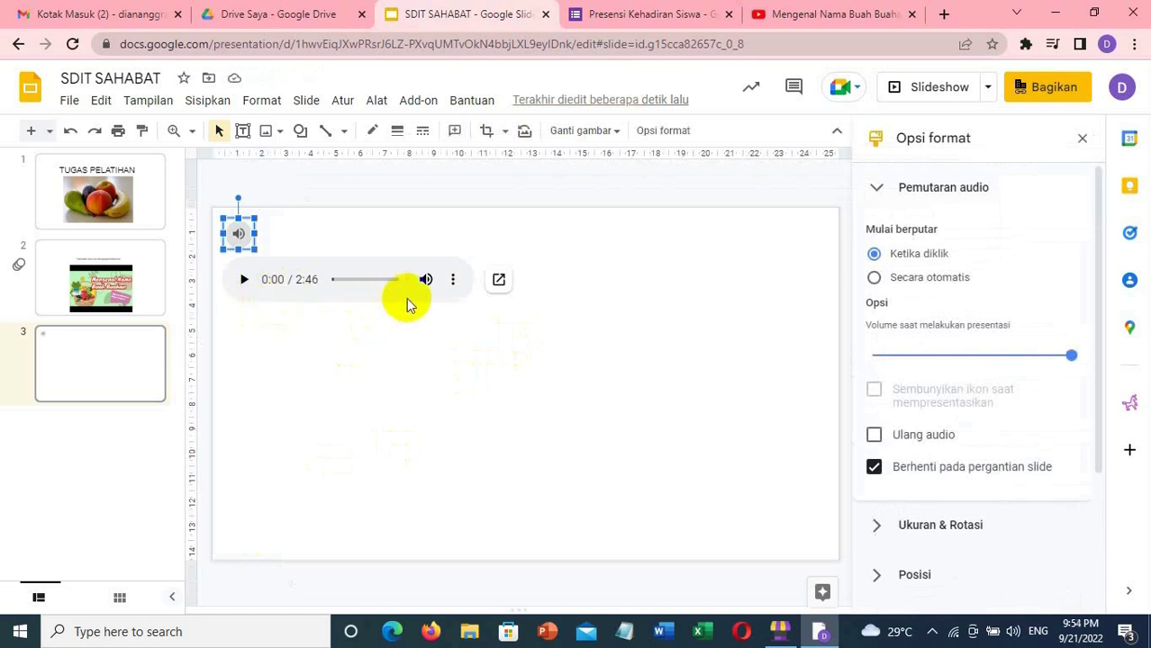
- Close the Opsi format panel, keeping the 2:46 audio clip on slide 3
{"action": "left_click", "coordinate": [1083, 138]}
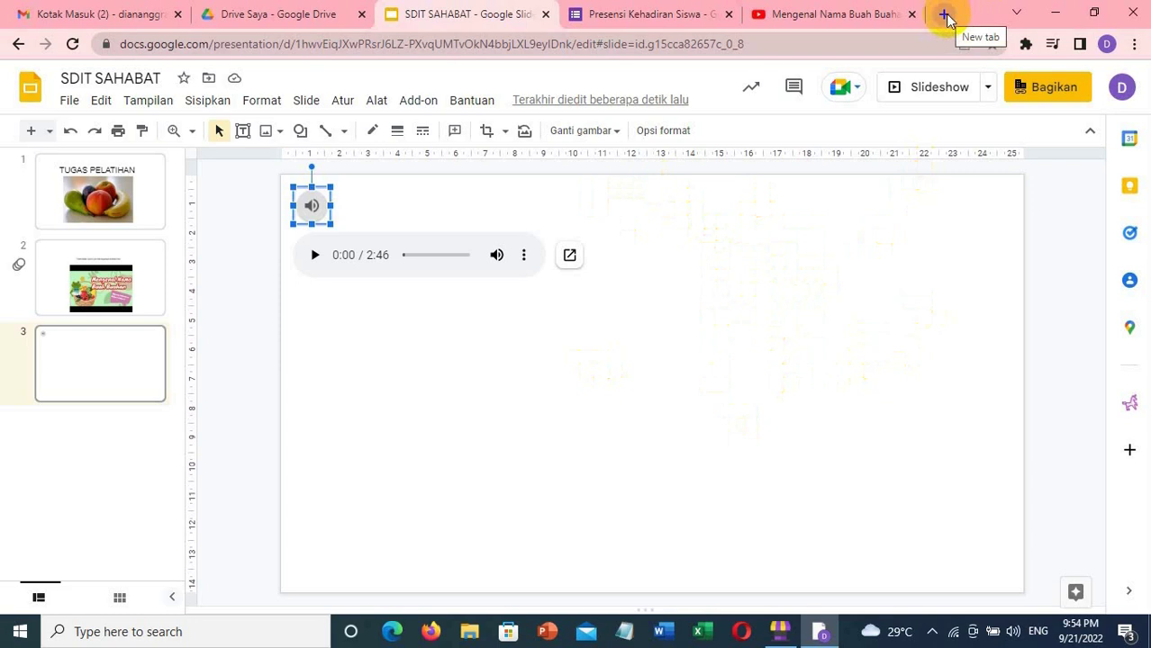
- Search Google for 'slidesmania' in a new tab and open the SlidesMania website
{"action": "left_click", "coordinate": [944, 16]}
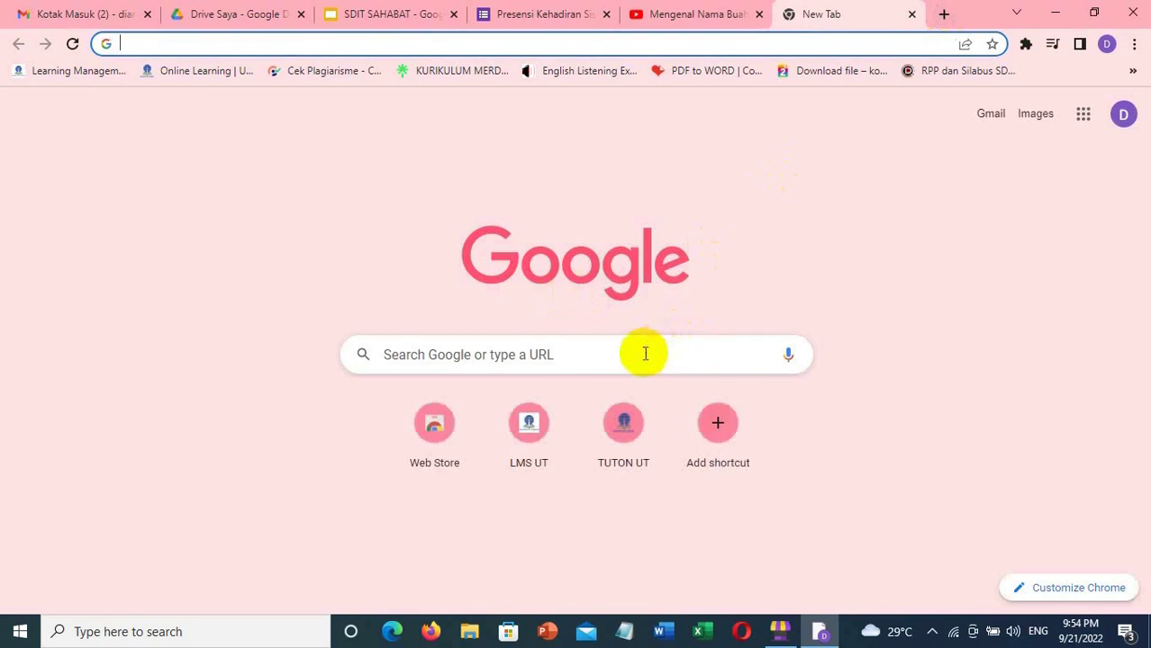
{"action": "left_click", "coordinate": [557, 355]}
{"action": "type", "text": "slides"}
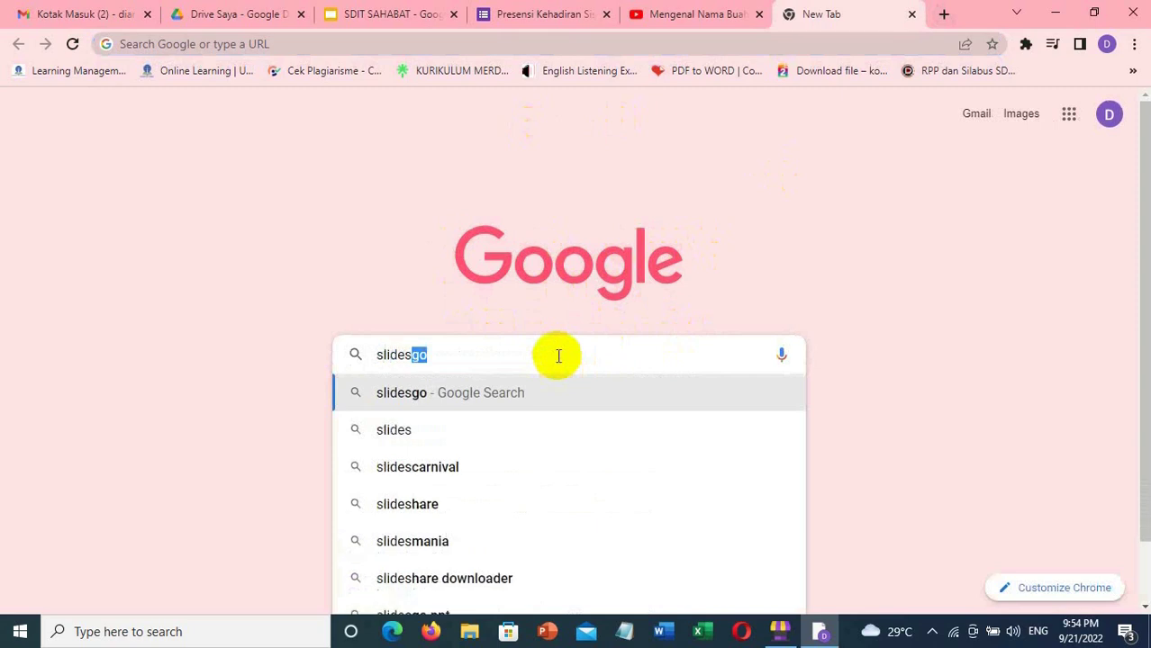
{"action": "type", "text": "mania"}
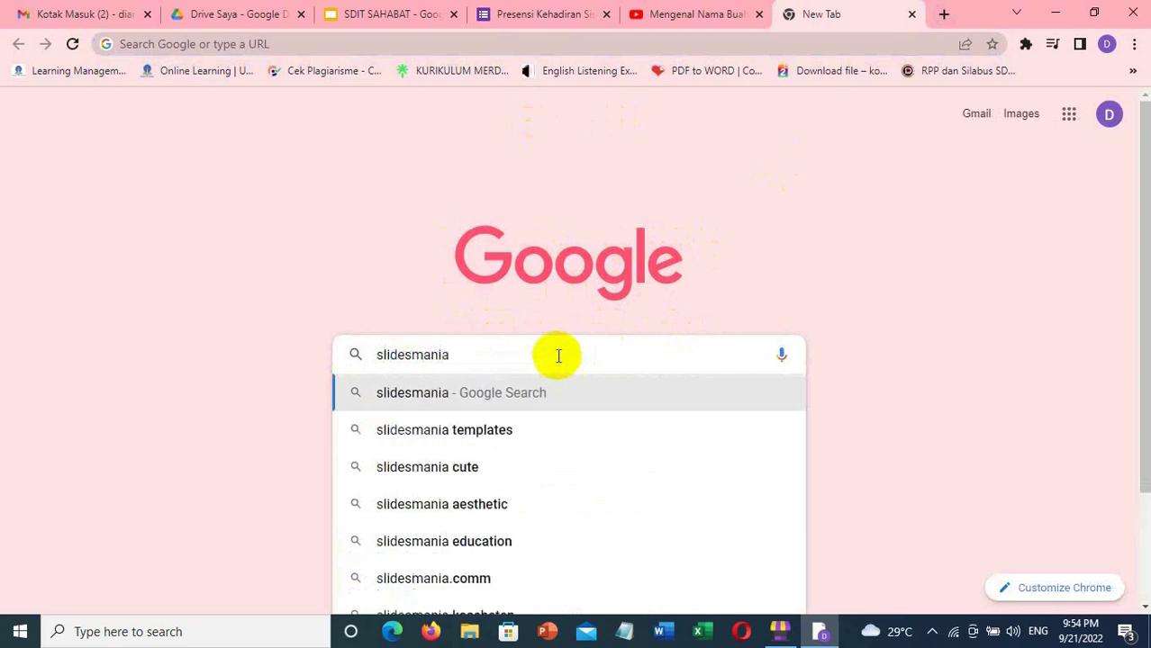
{"action": "key", "text": "Return"}
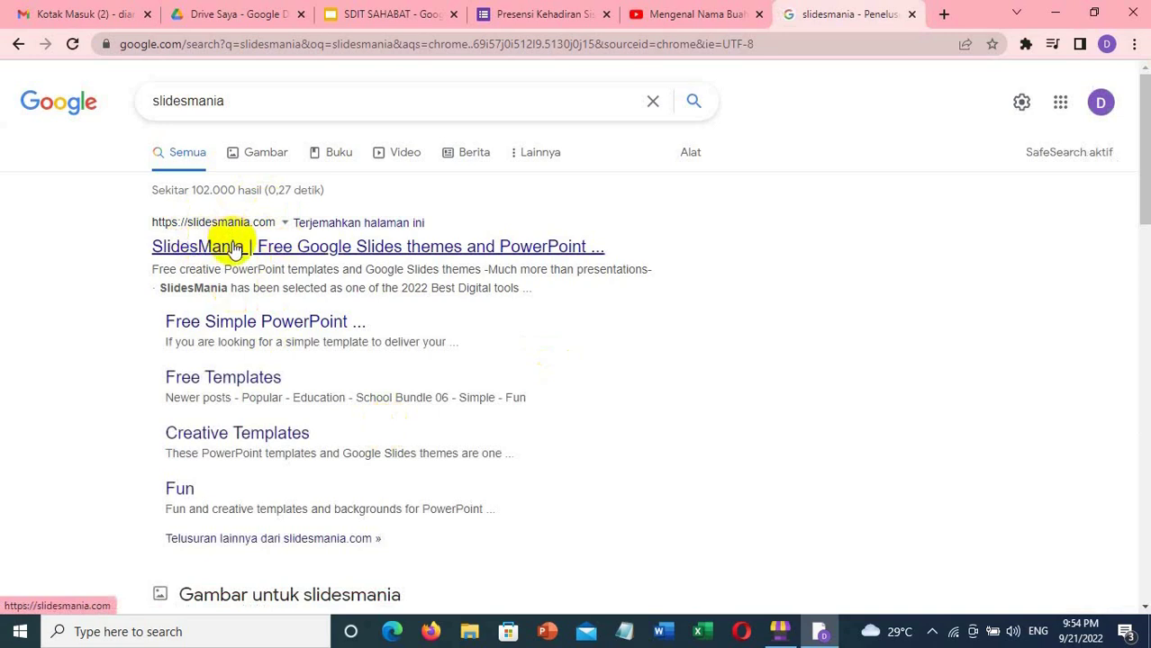
{"action": "left_click", "coordinate": [233, 247]}
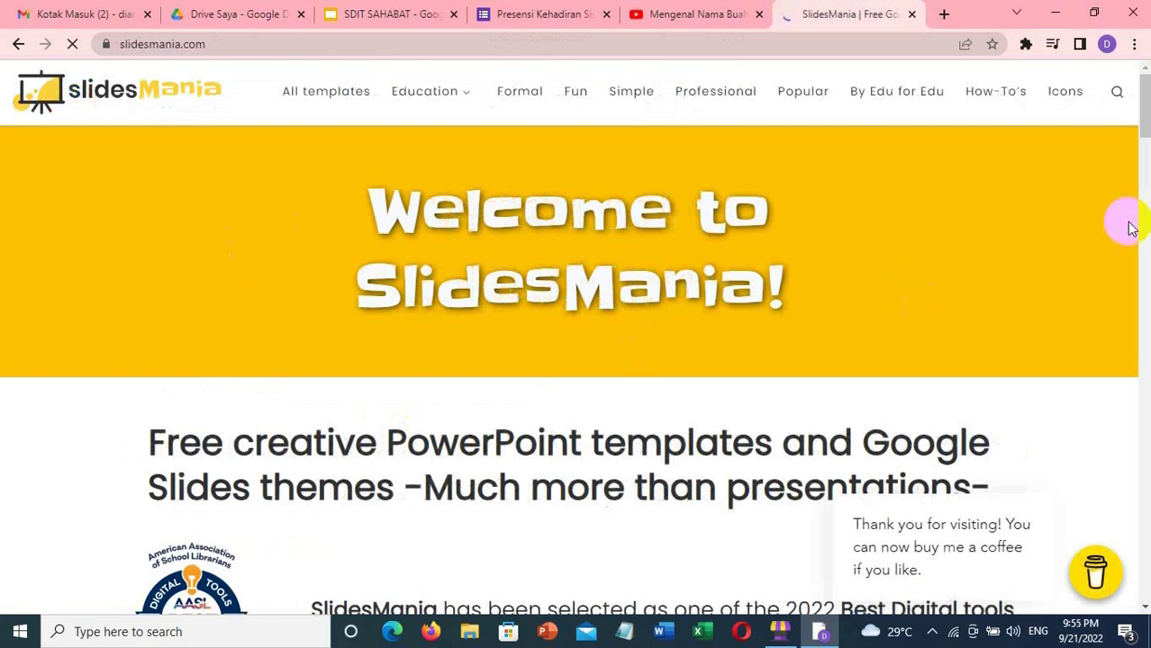
- Look over the SlidesMania homepage and its Education menu, then start a new browser tab
{"action": "mouse_move", "coordinate": [1145, 133]}
{"action": "left_mouse_down"}
{"action": "mouse_move", "coordinate": [1146, 254]}
{"action": "mouse_move", "coordinate": [1145, 127]}
{"action": "left_mouse_up"}
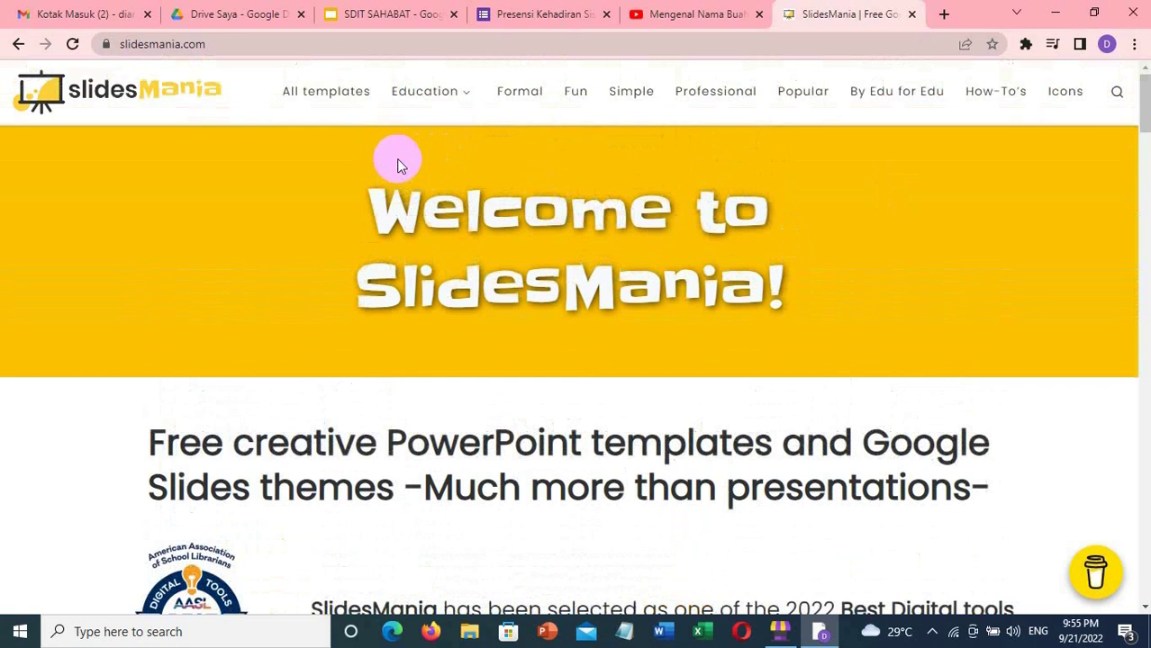
{"action": "mouse_move", "coordinate": [463, 99]}
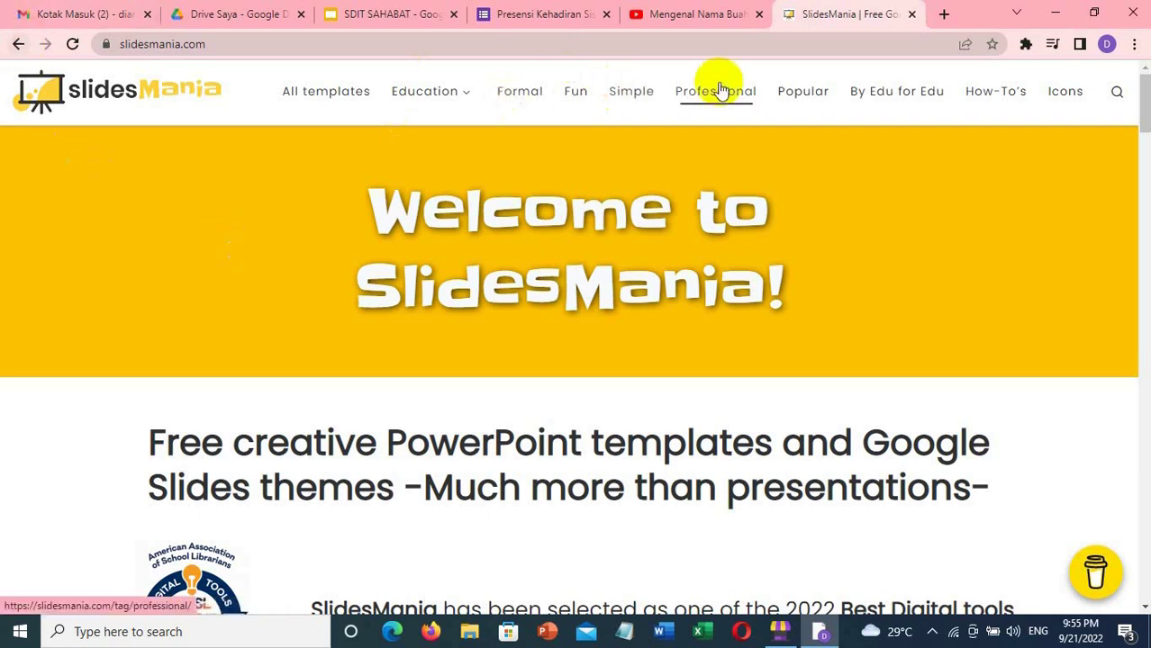
{"action": "left_click", "coordinate": [944, 14]}
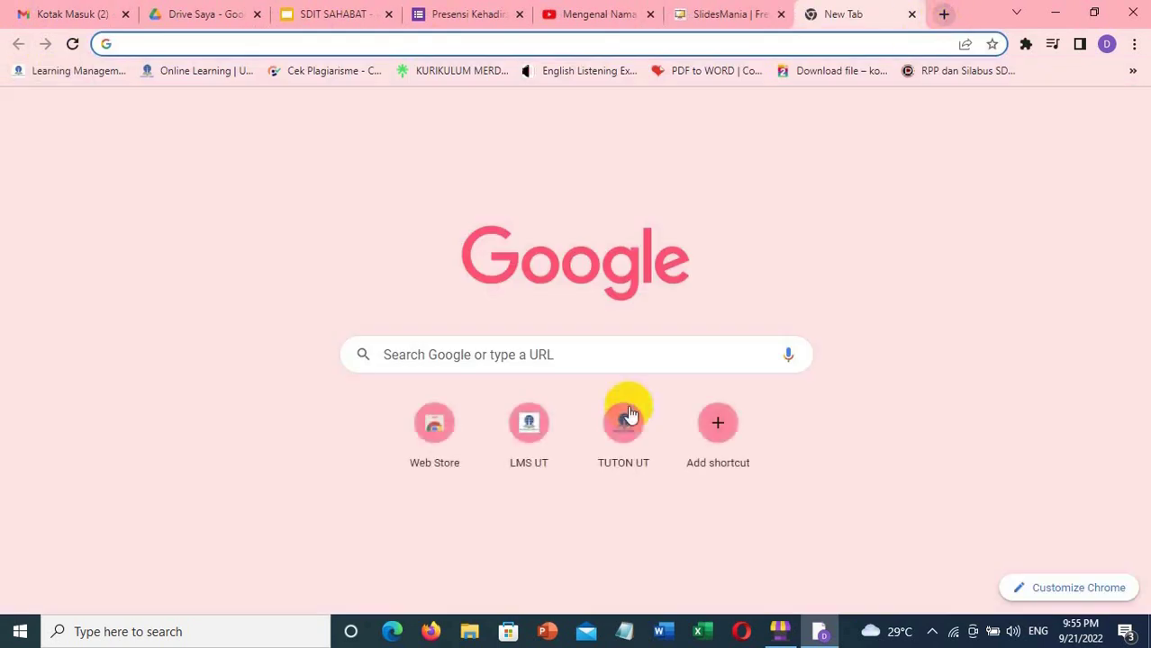
- Search Google for 'slidesgo' and open the Slidesgo homepage from the first result
{"action": "left_click", "coordinate": [570, 353]}
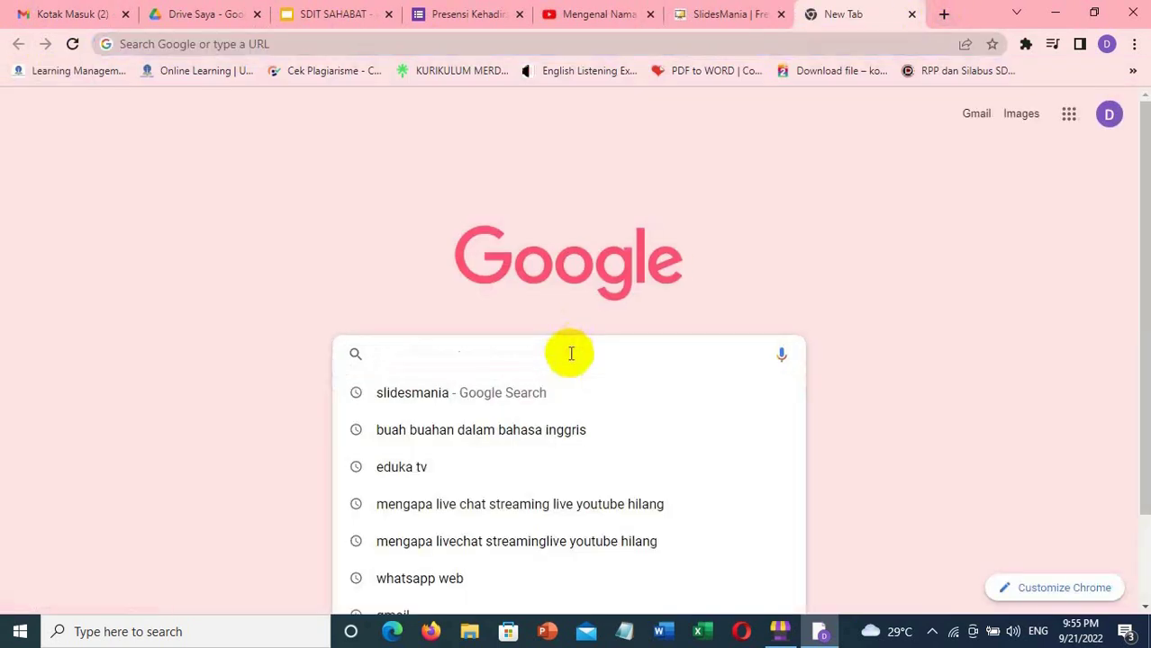
{"action": "type", "text": "slides"}
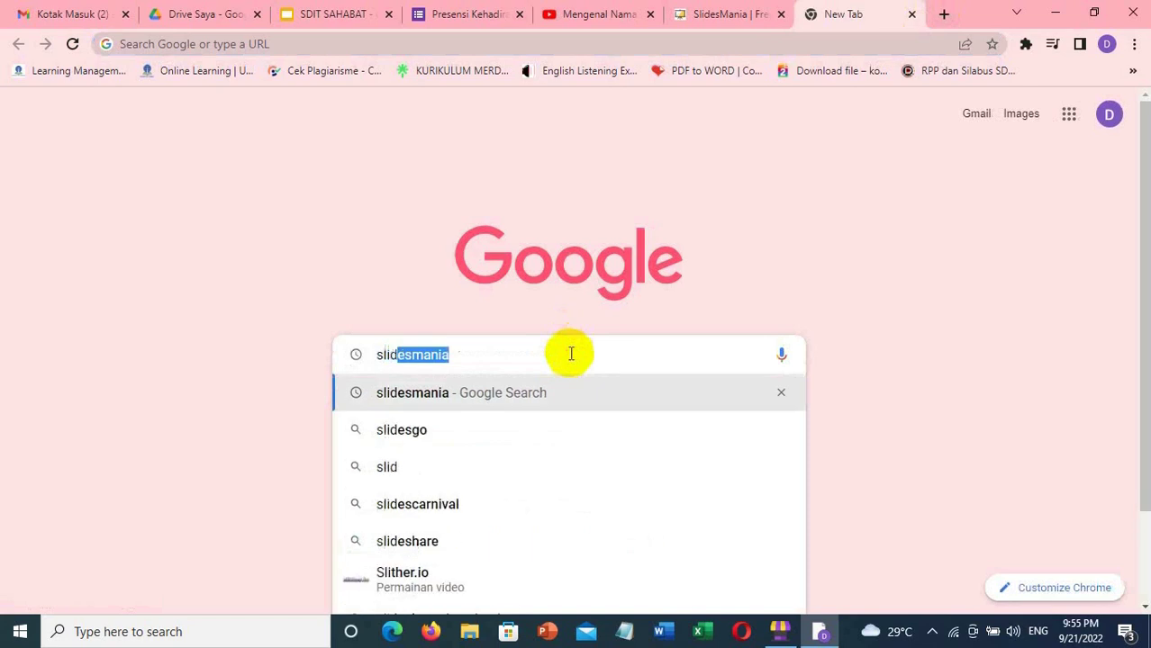
{"action": "type", "text": "go"}
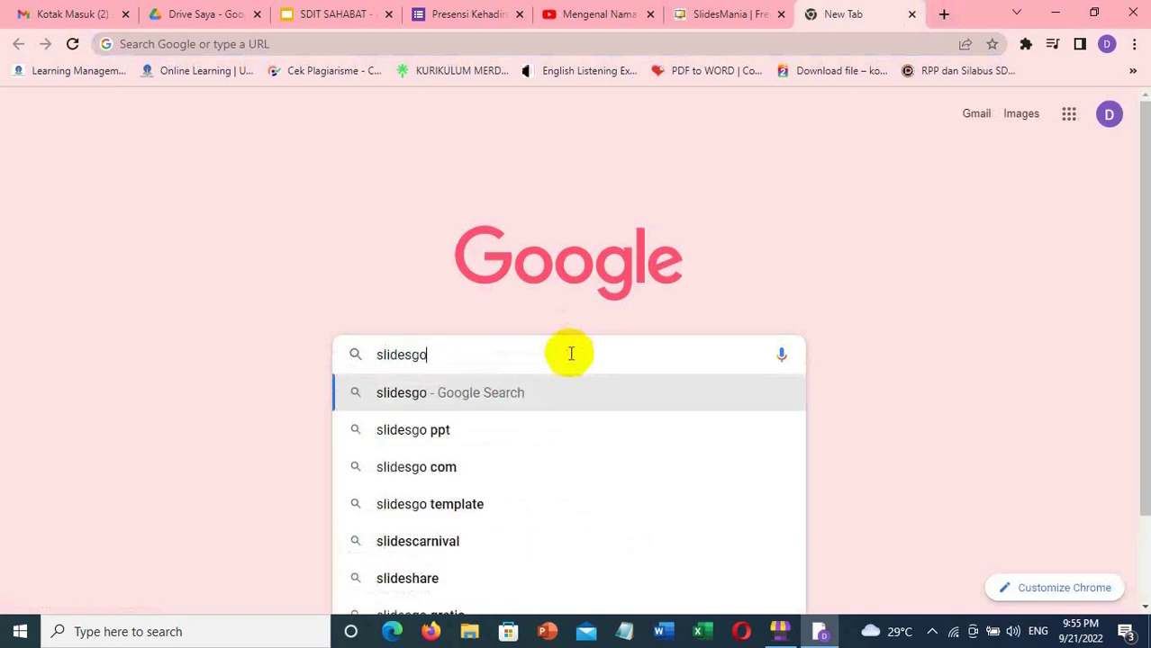
{"action": "key", "text": "Return"}
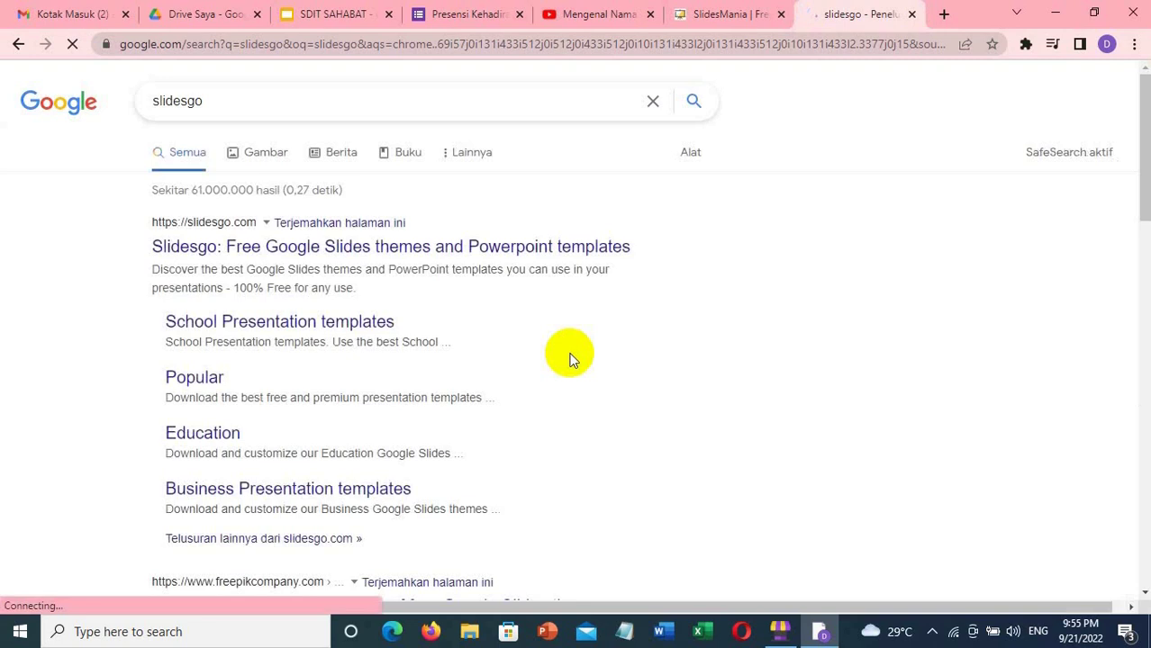
{"action": "left_click", "coordinate": [202, 248]}
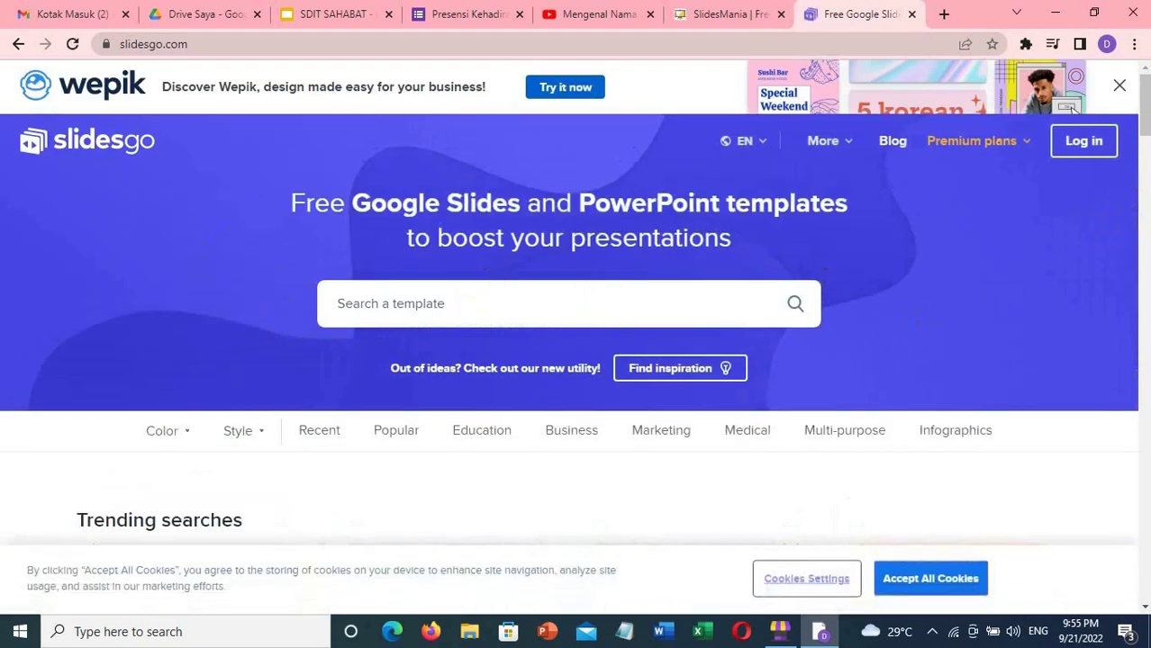
- Go to Slidesgo's Education category, dismiss the Google sign-in prompt, and open the Lesson collection
{"action": "left_click_drag", "start_coordinate": [1146, 109], "coordinate": [1145, 291]}
{"action": "left_click_drag", "start_coordinate": [1146, 326], "coordinate": [1145, 90]}
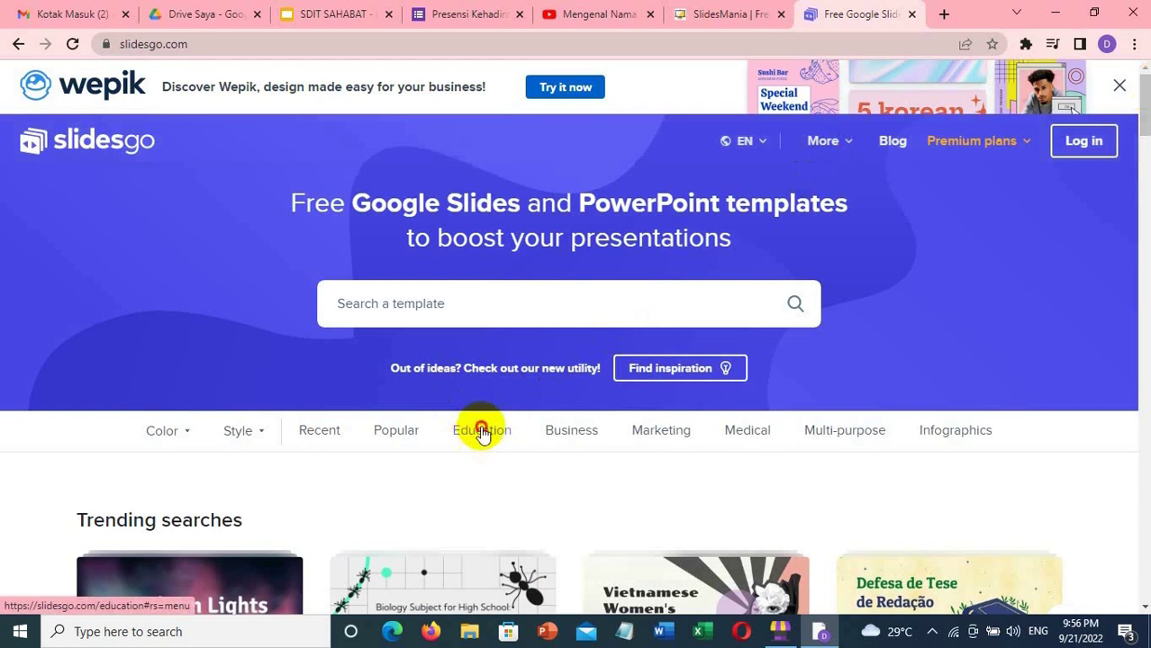
{"action": "left_click", "coordinate": [482, 432]}
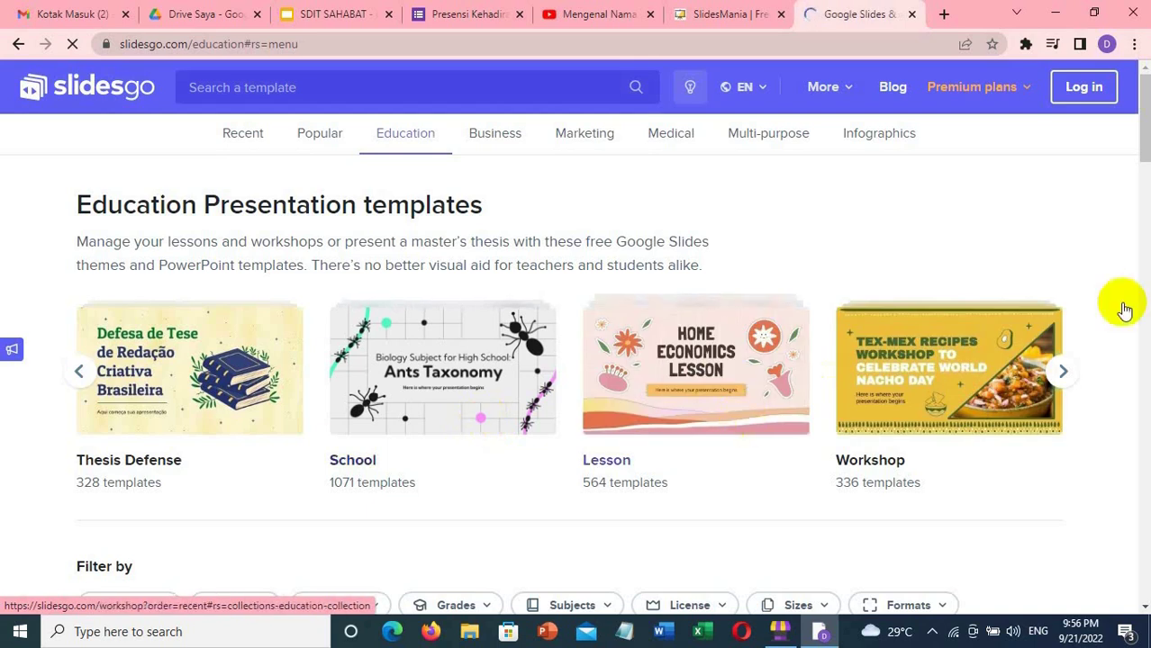
{"action": "left_click_drag", "start_coordinate": [1145, 144], "coordinate": [1146, 153]}
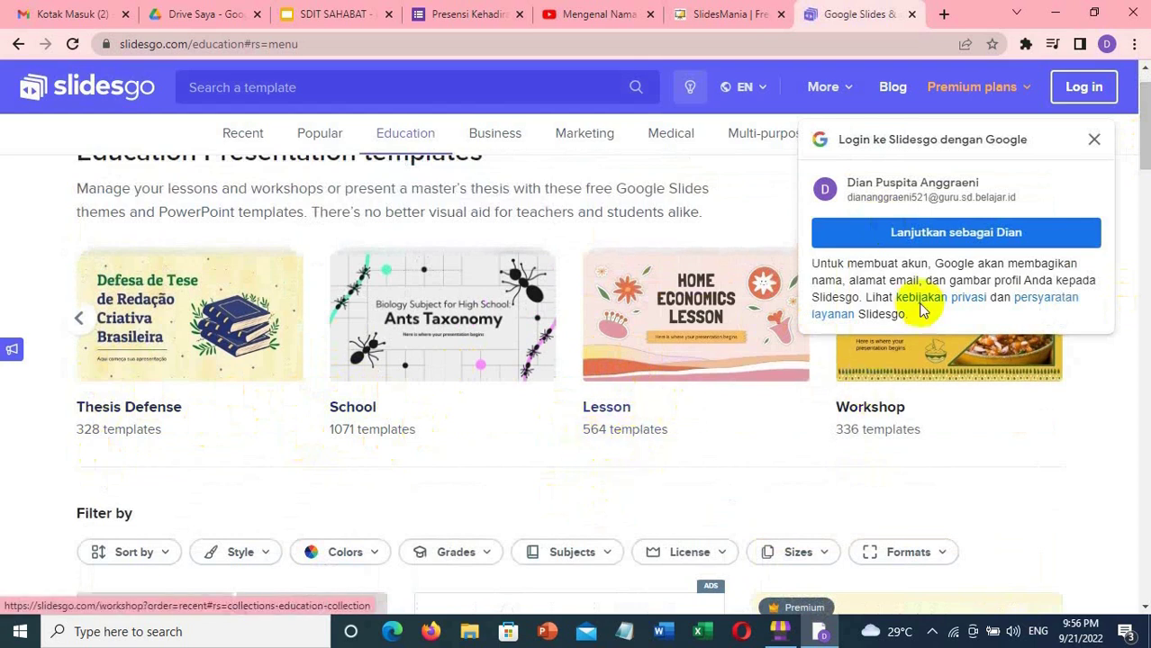
{"action": "left_click", "coordinate": [1093, 143]}
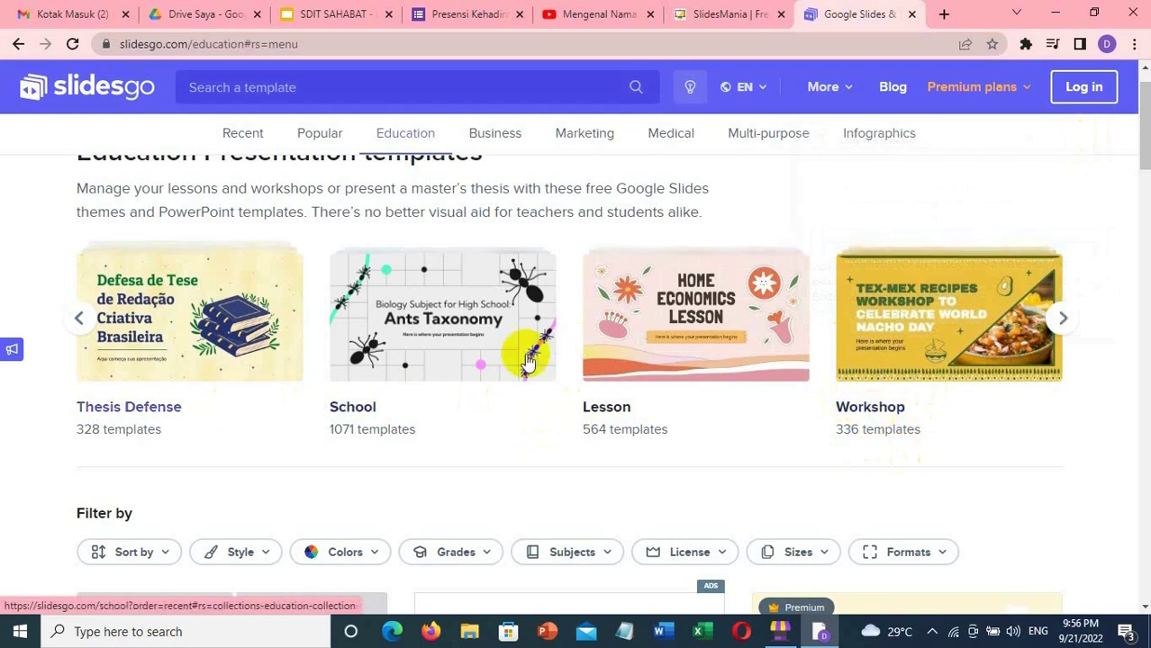
{"action": "left_click", "coordinate": [621, 409]}
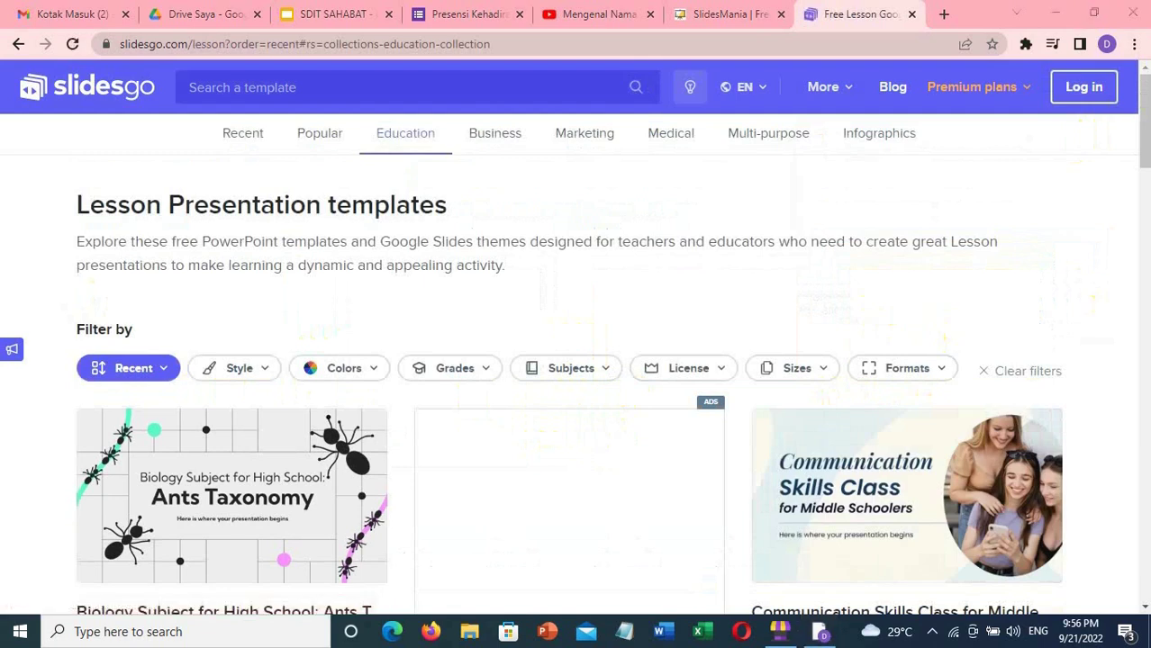
- Scroll the Education templates and open the Home Economics Lesson template page
{"action": "left_click", "coordinate": [1145, 261]}
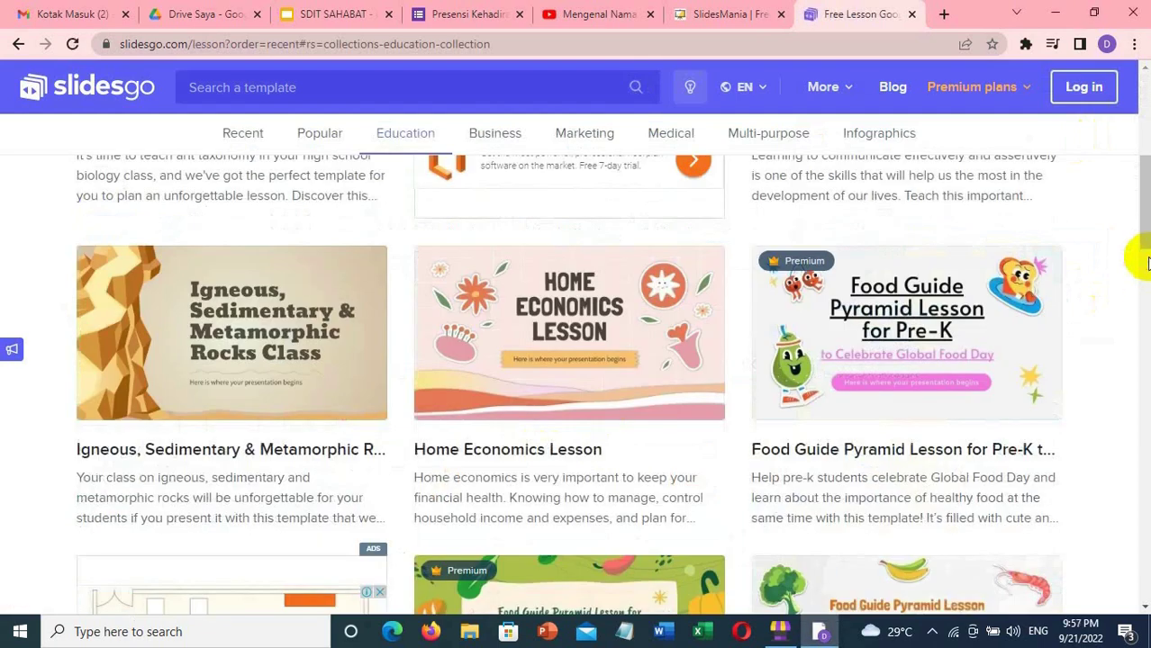
{"action": "left_click", "coordinate": [1145, 261]}
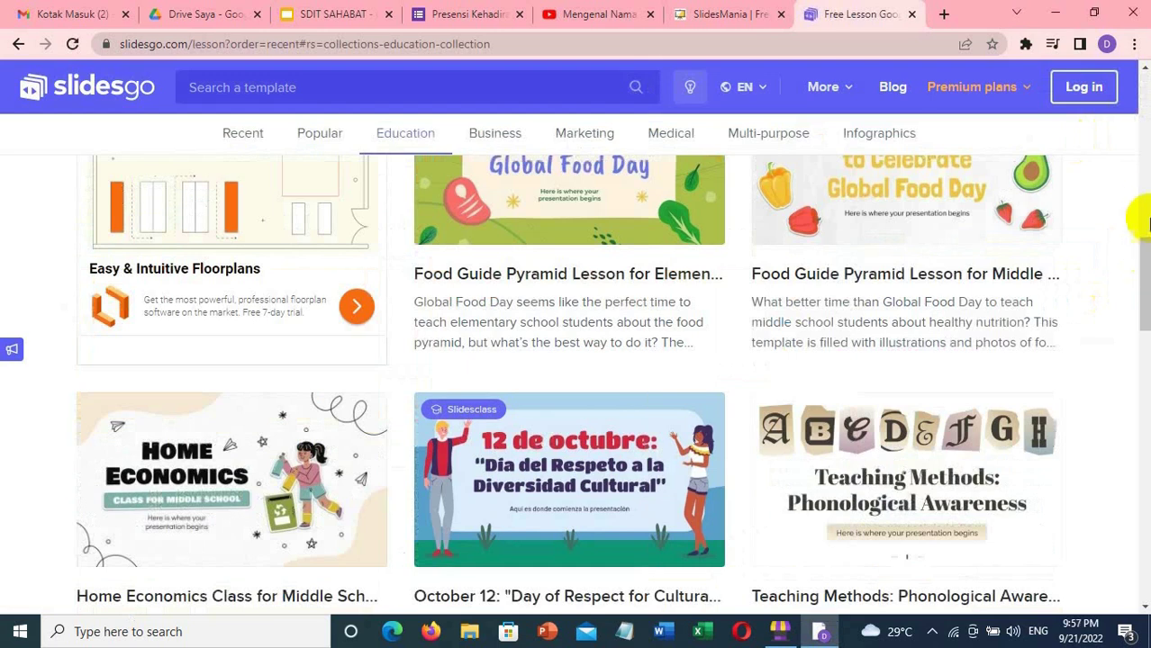
{"action": "left_click", "coordinate": [1145, 203]}
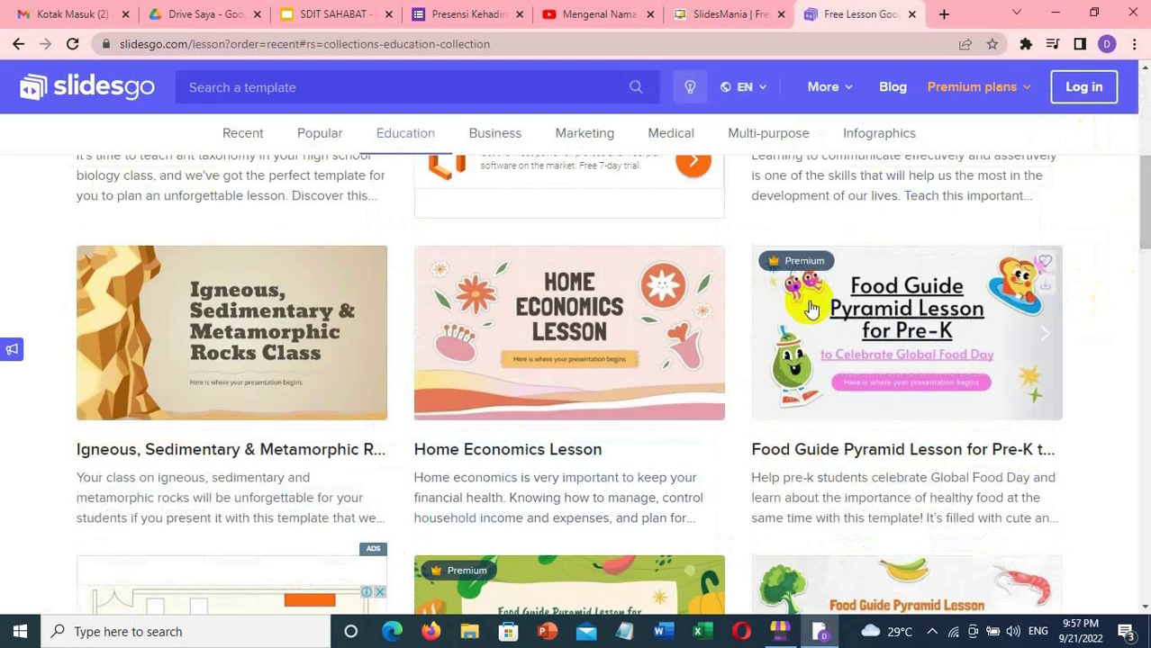
{"action": "left_click", "coordinate": [590, 355]}
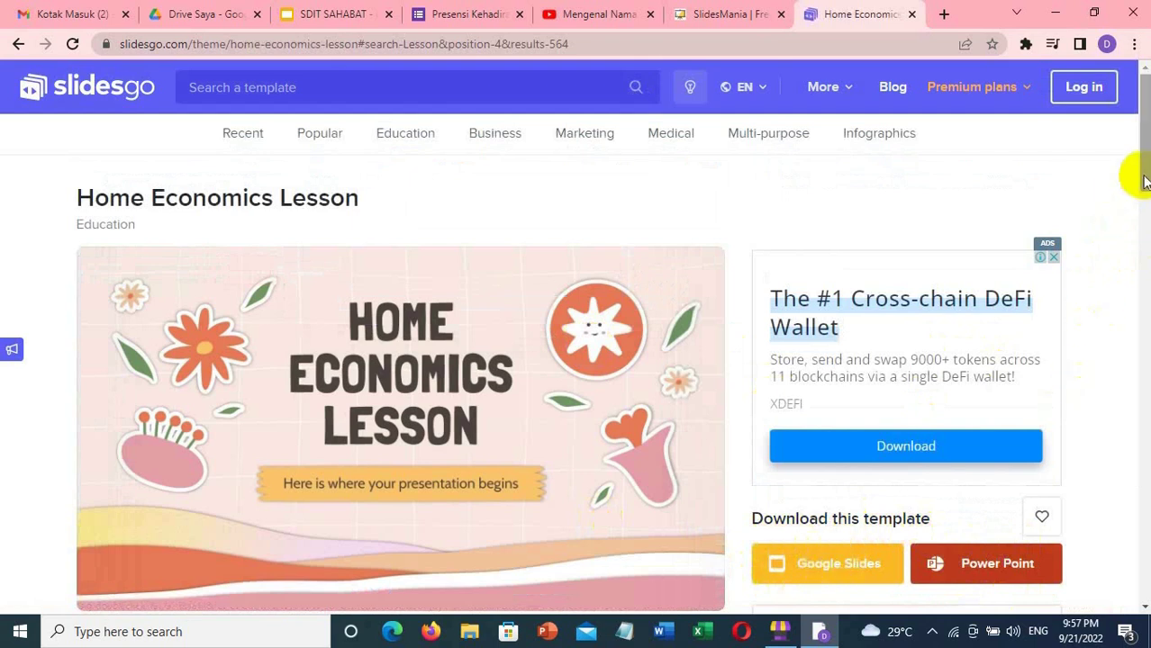
- Preview the template's opening slides: contents, table of contents, WHOA and 01 Overview
{"action": "left_click_drag", "start_coordinate": [1144, 174], "coordinate": [1144, 217]}
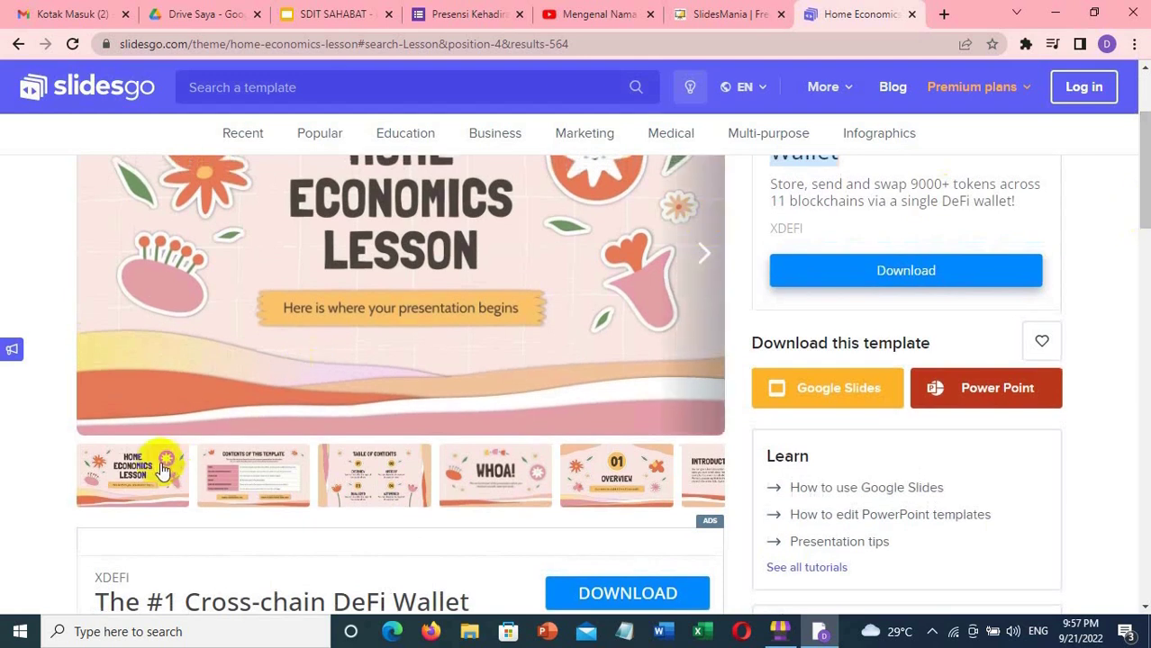
{"action": "left_click", "coordinate": [246, 470]}
{"action": "left_click", "coordinate": [348, 470]}
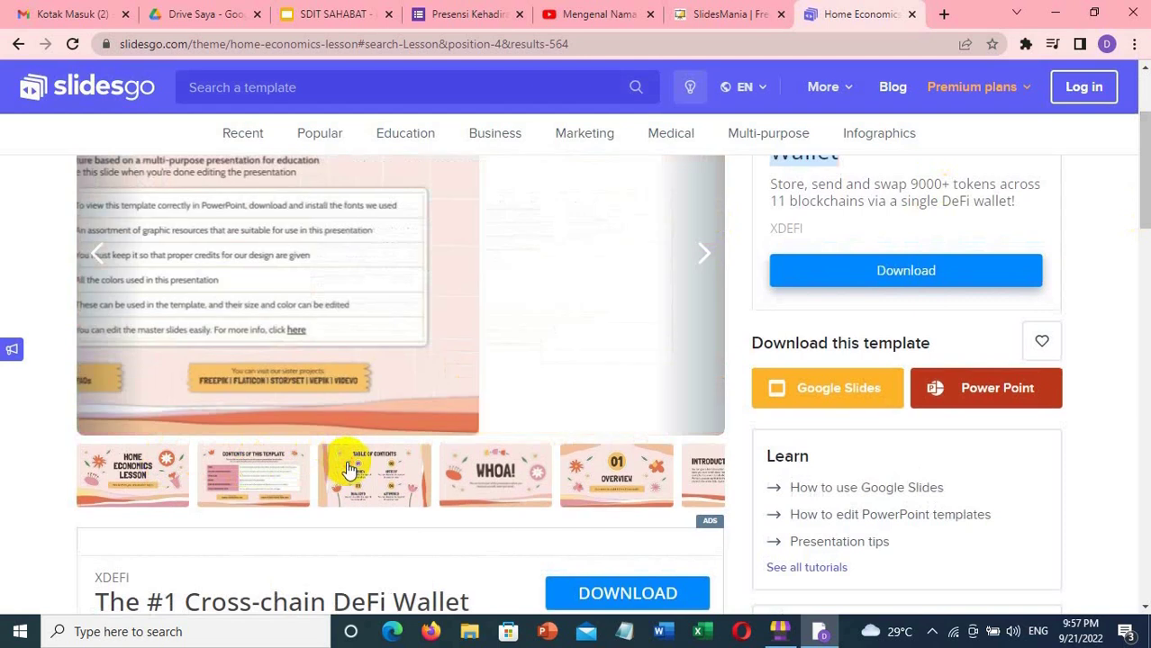
{"action": "left_click", "coordinate": [453, 479]}
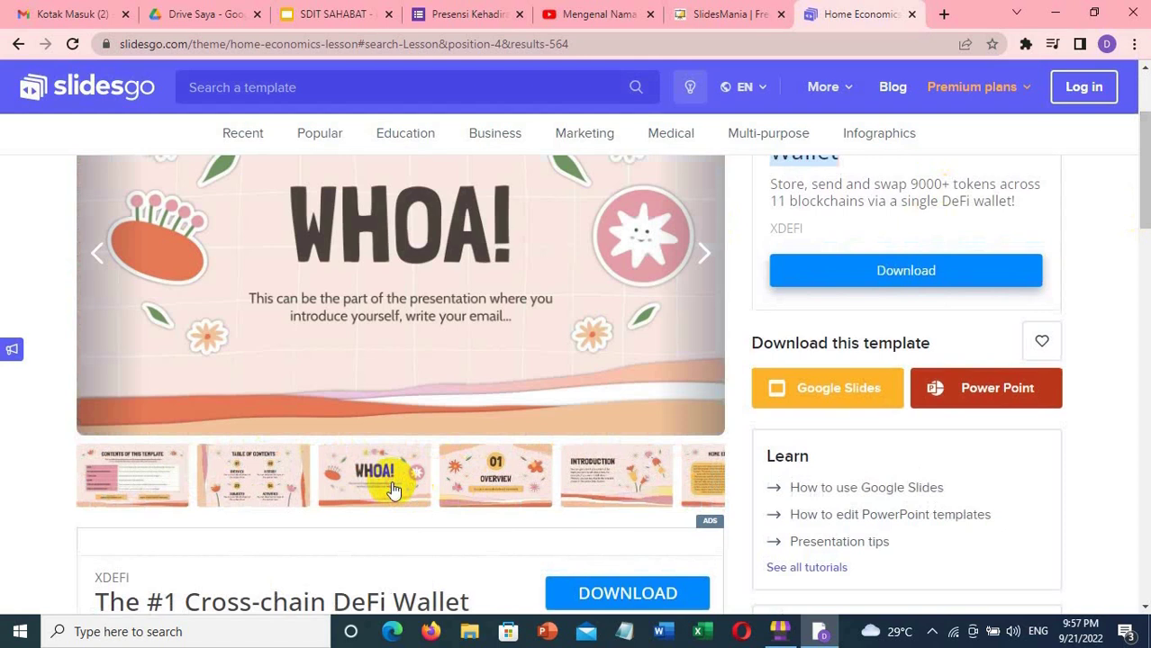
{"action": "left_click", "coordinate": [513, 481]}
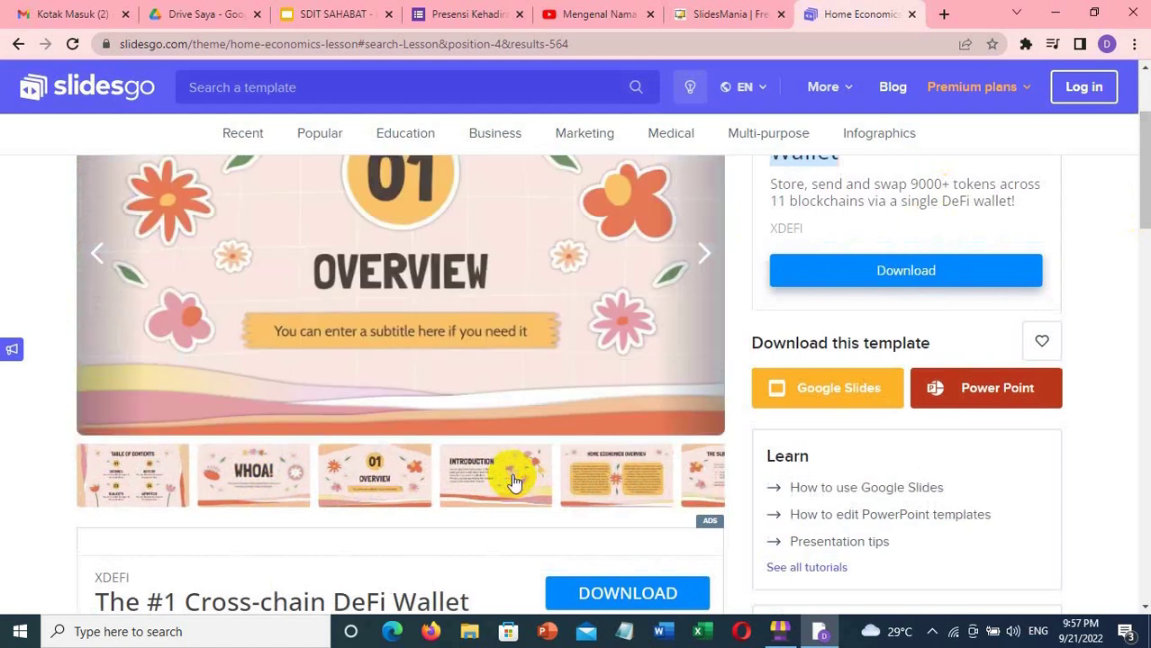
- Preview the Introduction through Awesome Words slides, then return to the SDIT SAHABAT tab
{"action": "left_click_drag", "start_coordinate": [1144, 164], "coordinate": [1138, 142]}
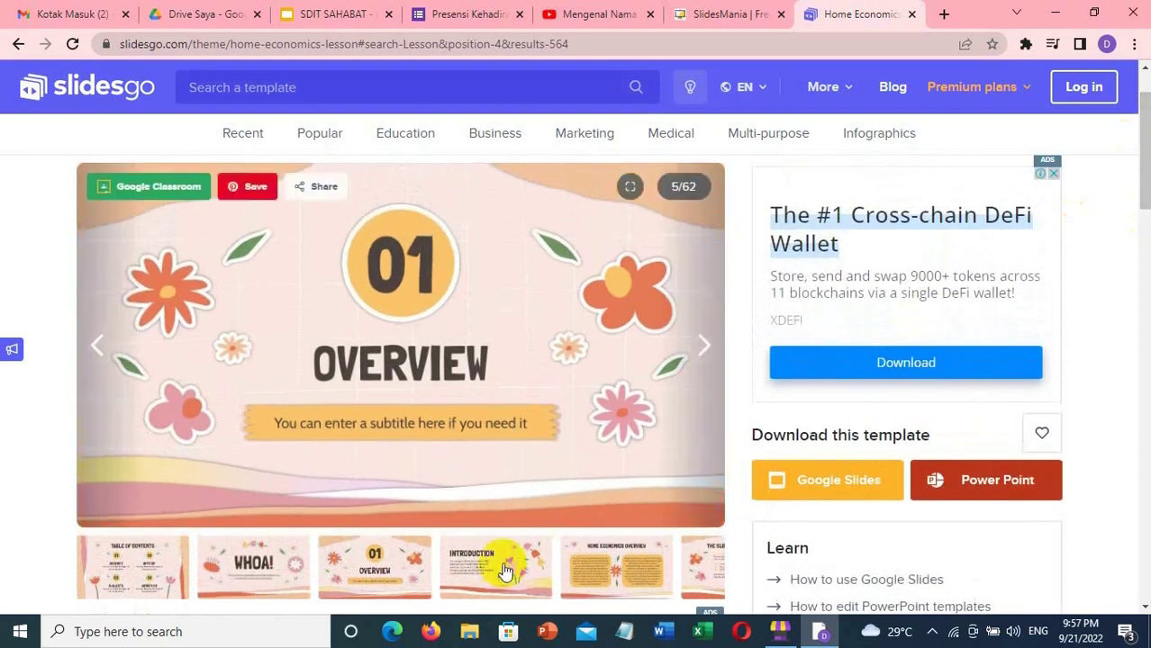
{"action": "left_click", "coordinate": [506, 571]}
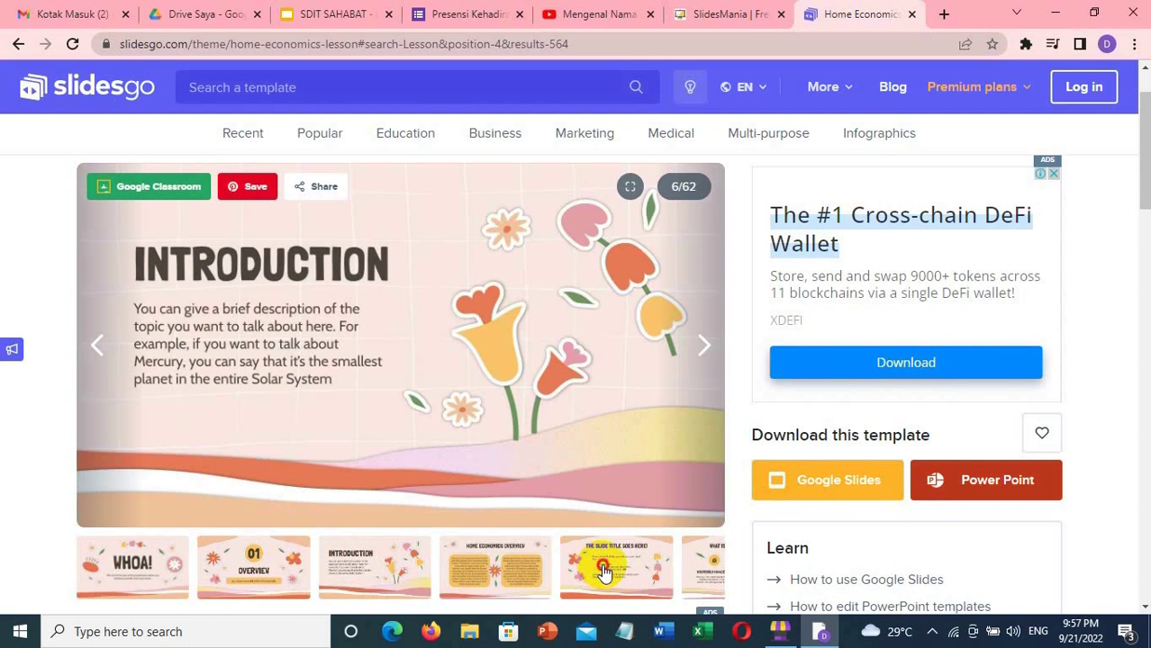
{"action": "left_click", "coordinate": [604, 573]}
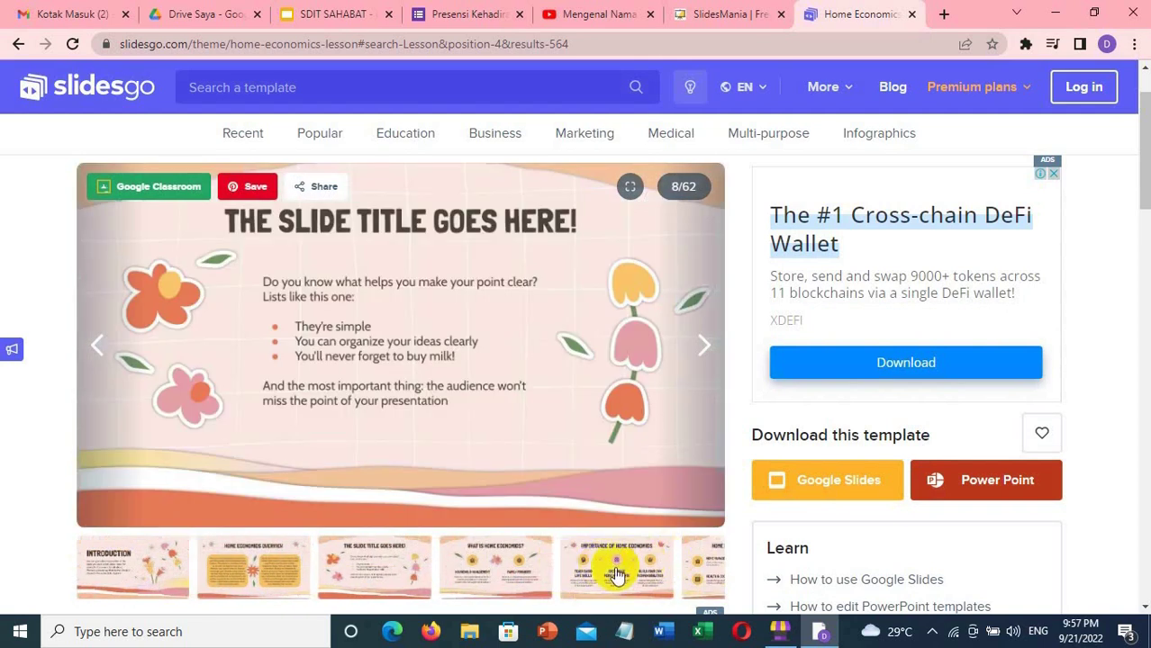
{"action": "left_click", "coordinate": [616, 573]}
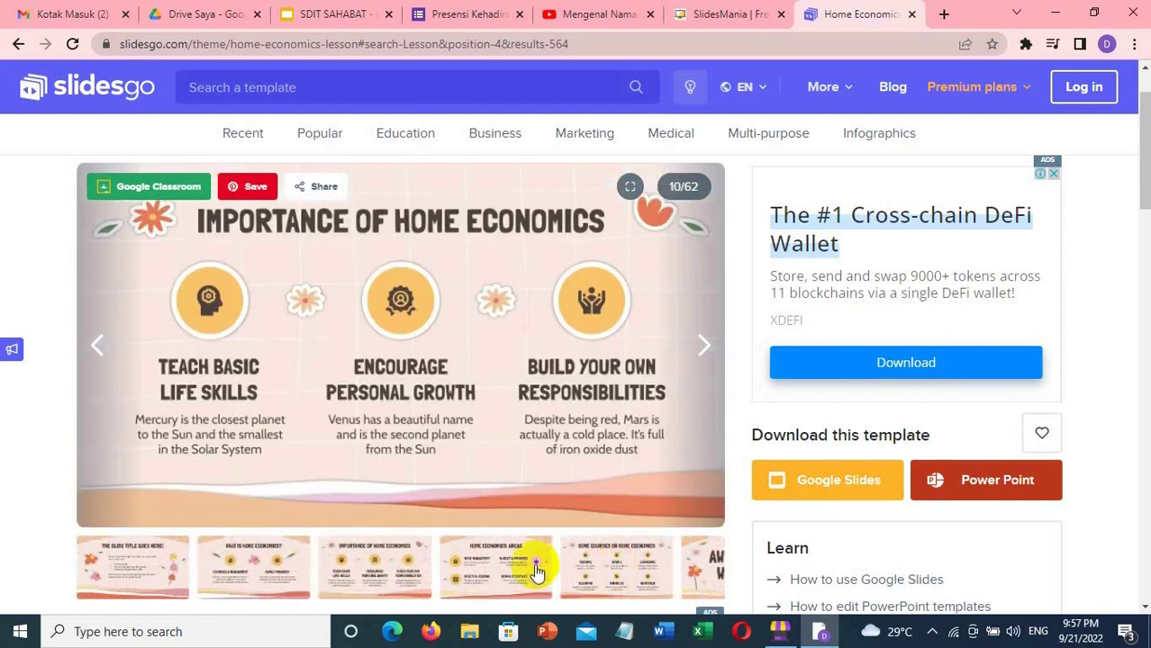
{"action": "left_click", "coordinate": [534, 571]}
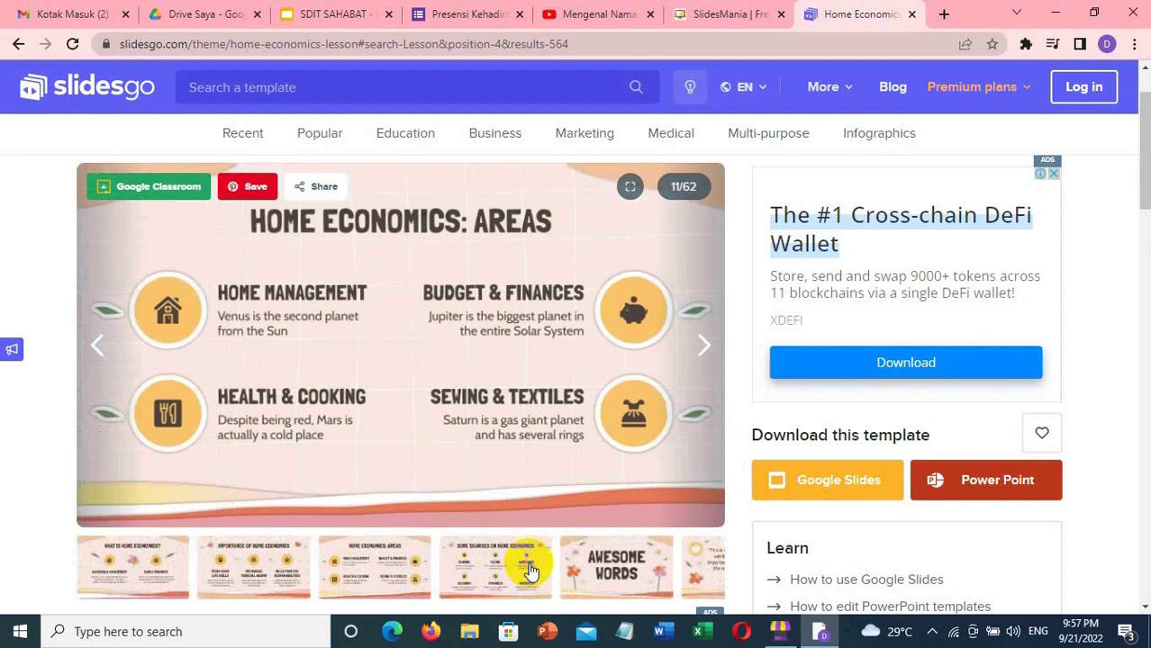
{"action": "left_click", "coordinate": [532, 571]}
{"action": "left_click", "coordinate": [533, 571]}
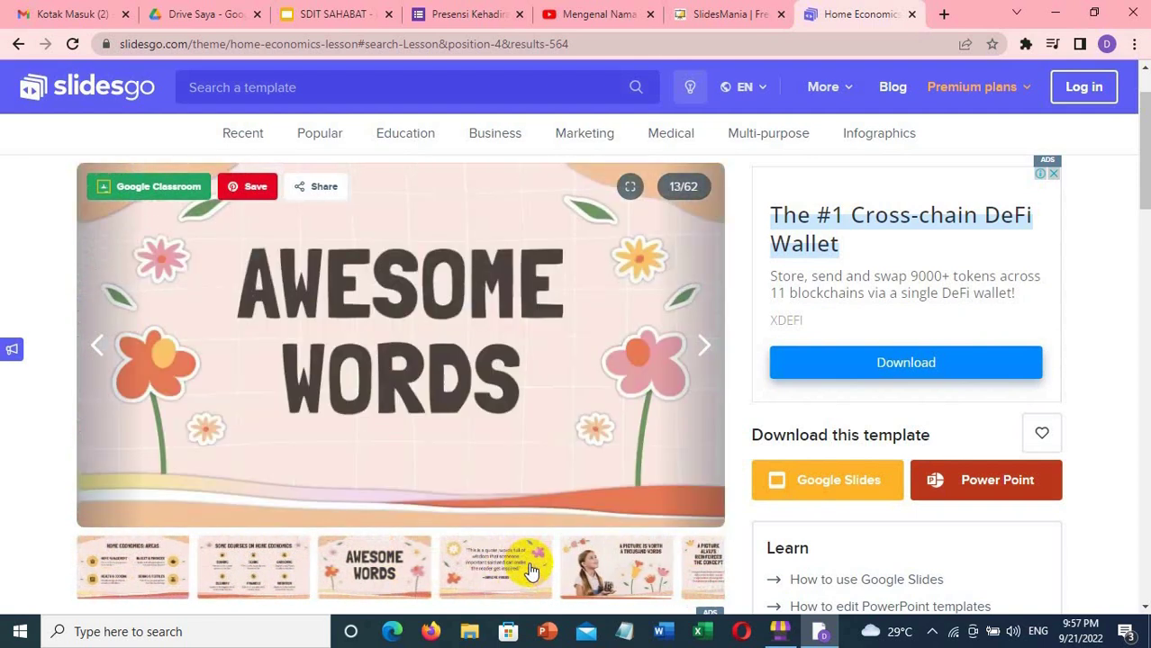
{"action": "left_click", "coordinate": [340, 17]}
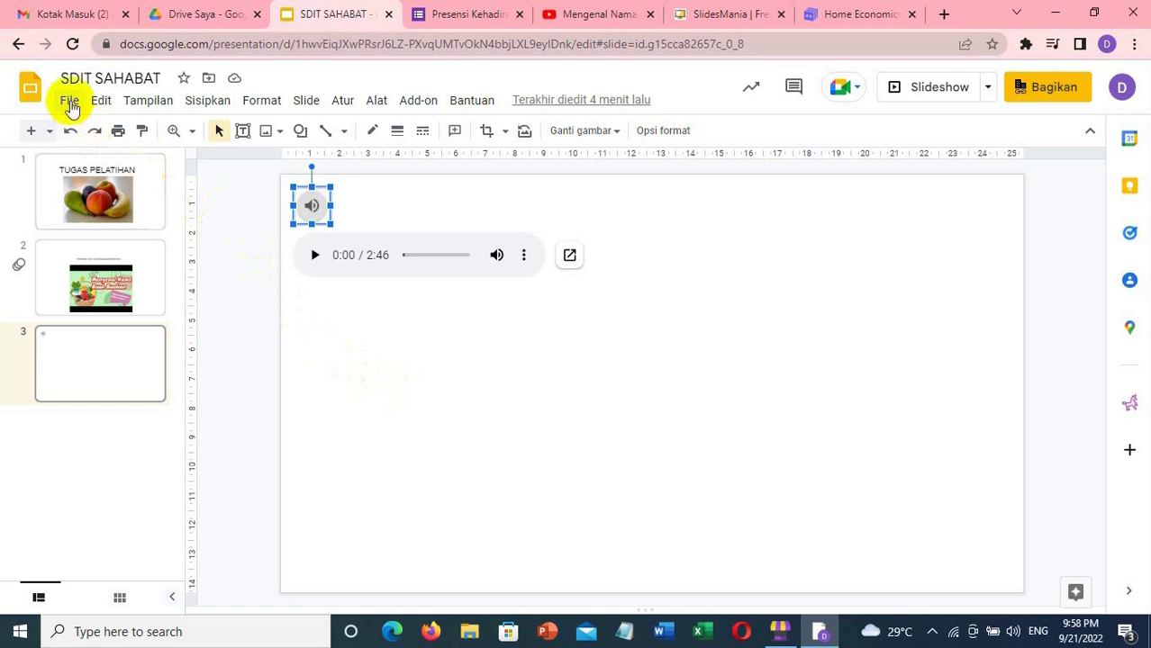
{"action": "left_click", "coordinate": [70, 102]}
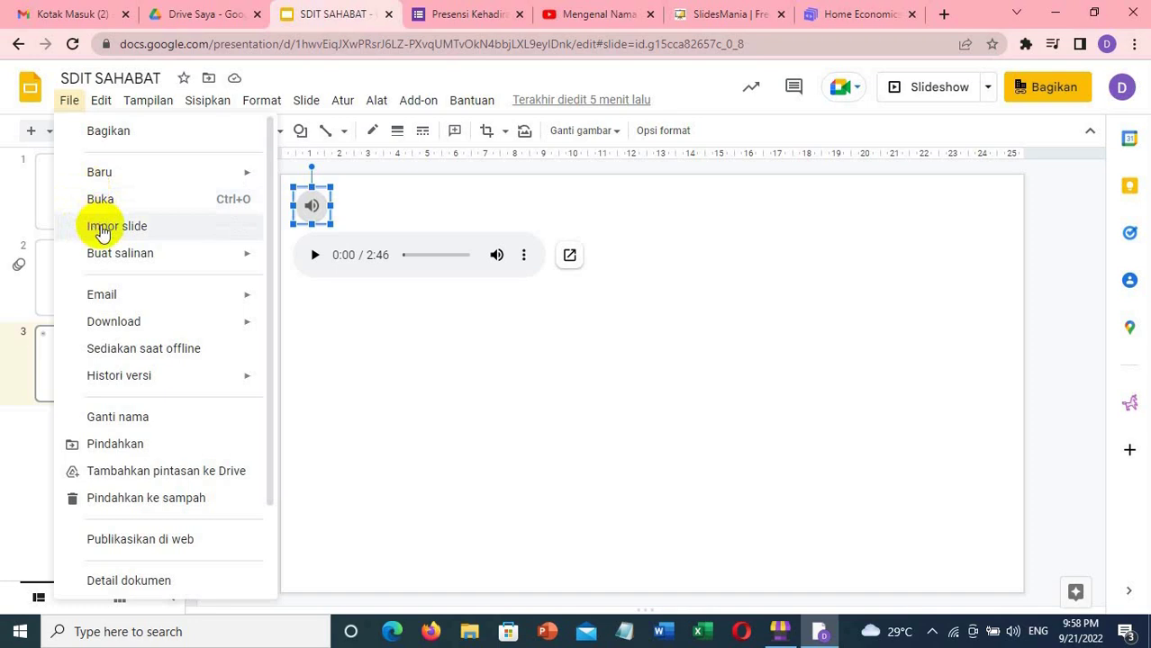
{"action": "left_click", "coordinate": [363, 415]}
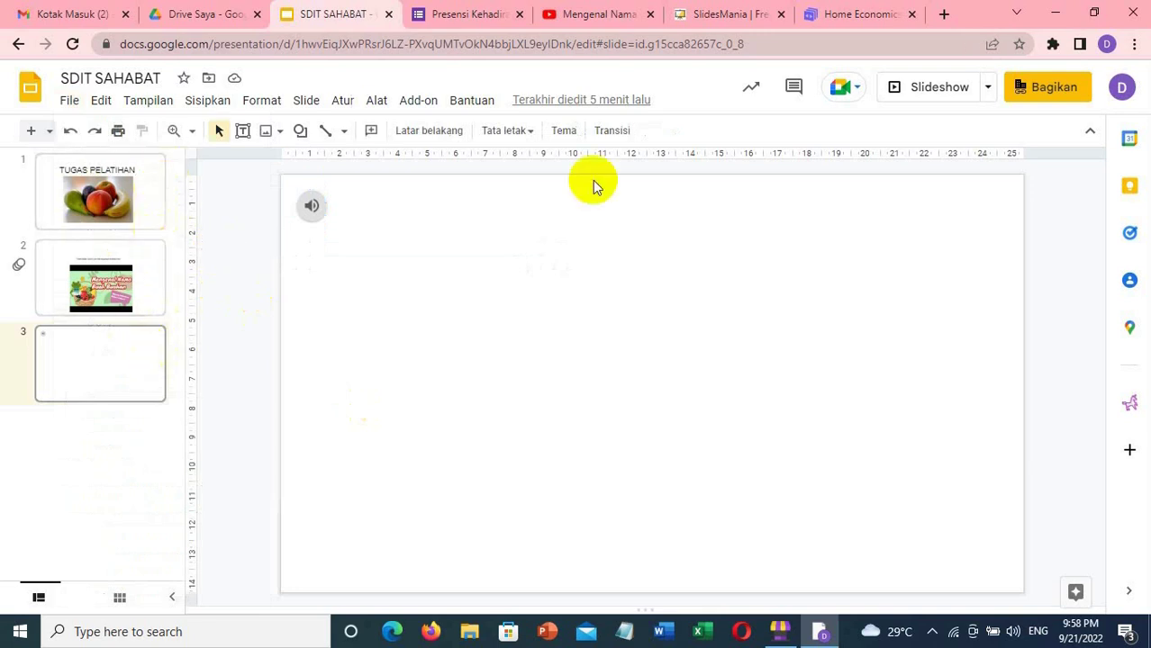
{"action": "left_click", "coordinate": [740, 21]}
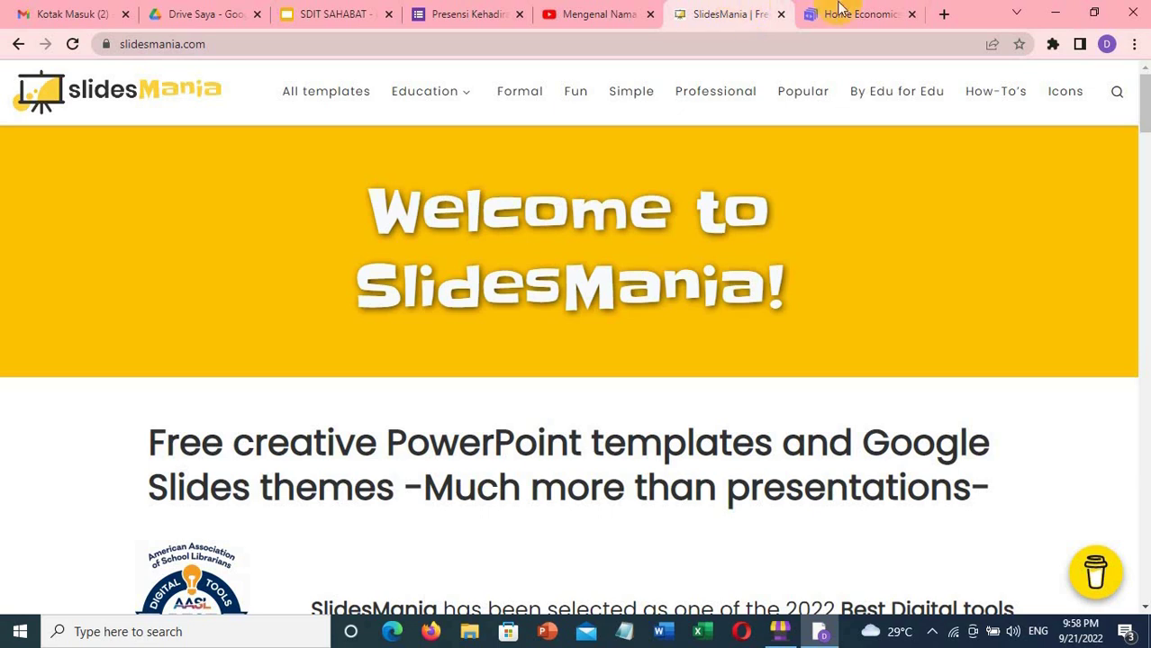
{"action": "left_click", "coordinate": [860, 13]}
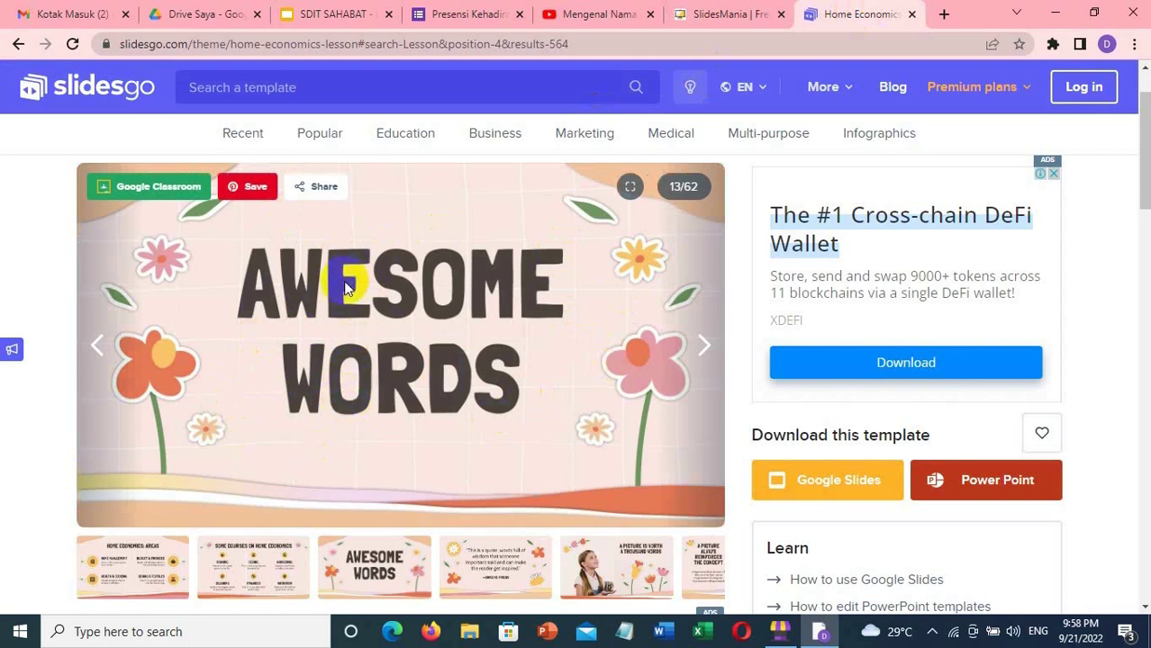
{"action": "left_click", "coordinate": [354, 17]}
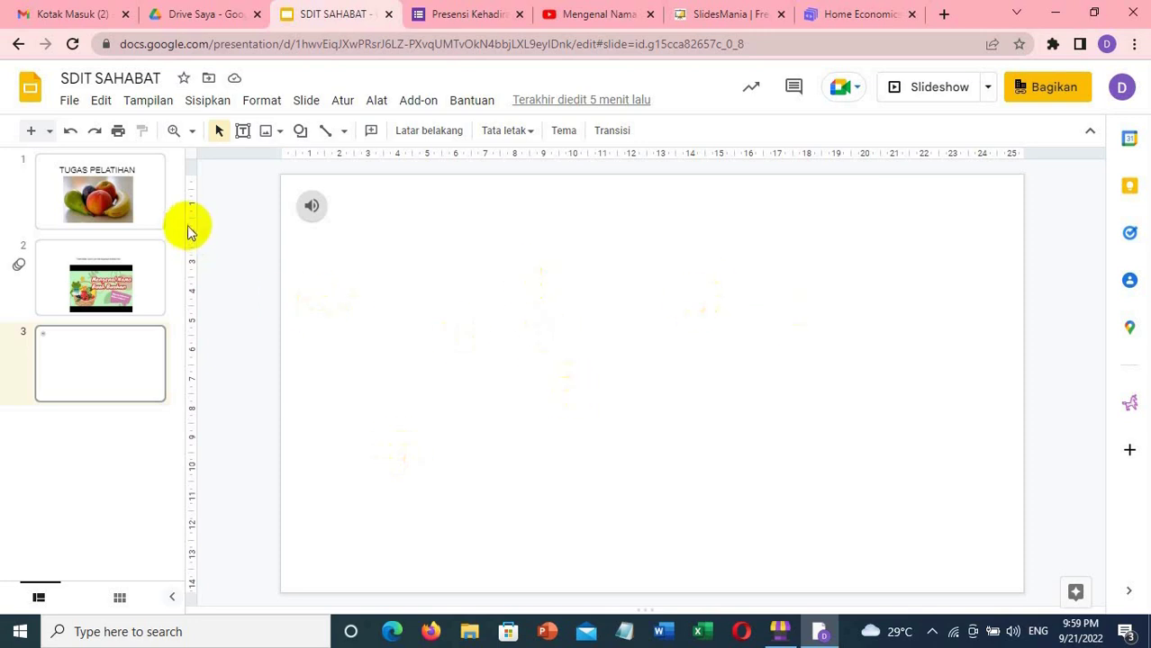
{"action": "left_click", "coordinate": [141, 180]}
- Review SDIT SAHABAT's three slides, ending on the audio slide, then browse the Format menu
{"action": "left_click", "coordinate": [141, 259]}
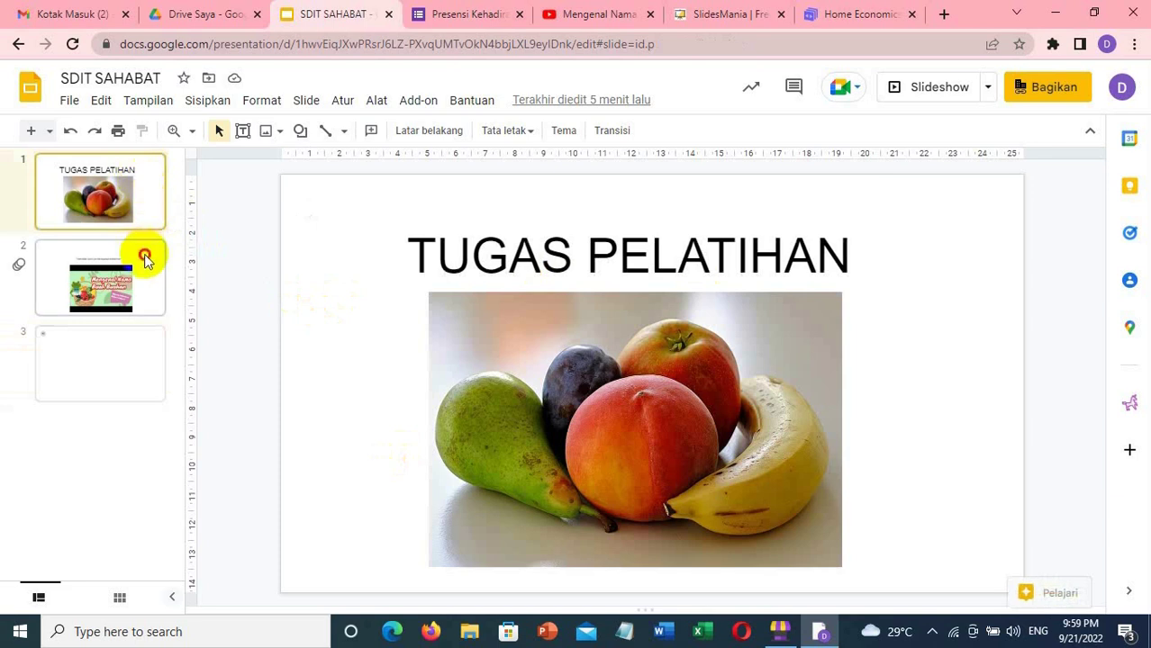
{"action": "left_click", "coordinate": [140, 372]}
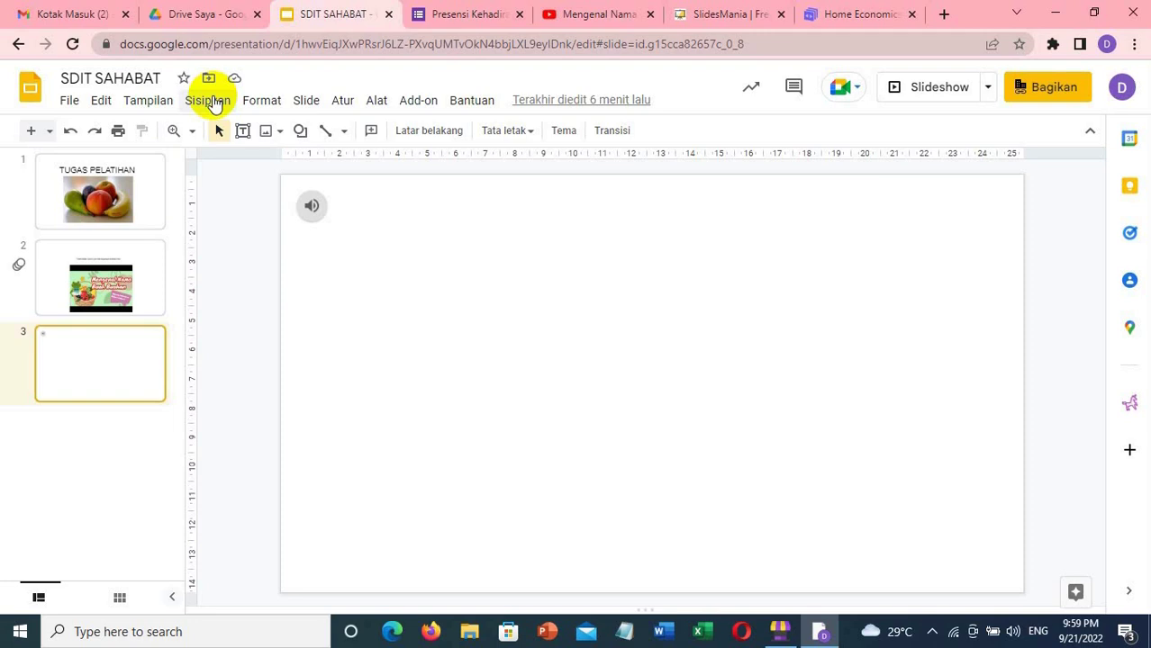
{"action": "left_click", "coordinate": [159, 207]}
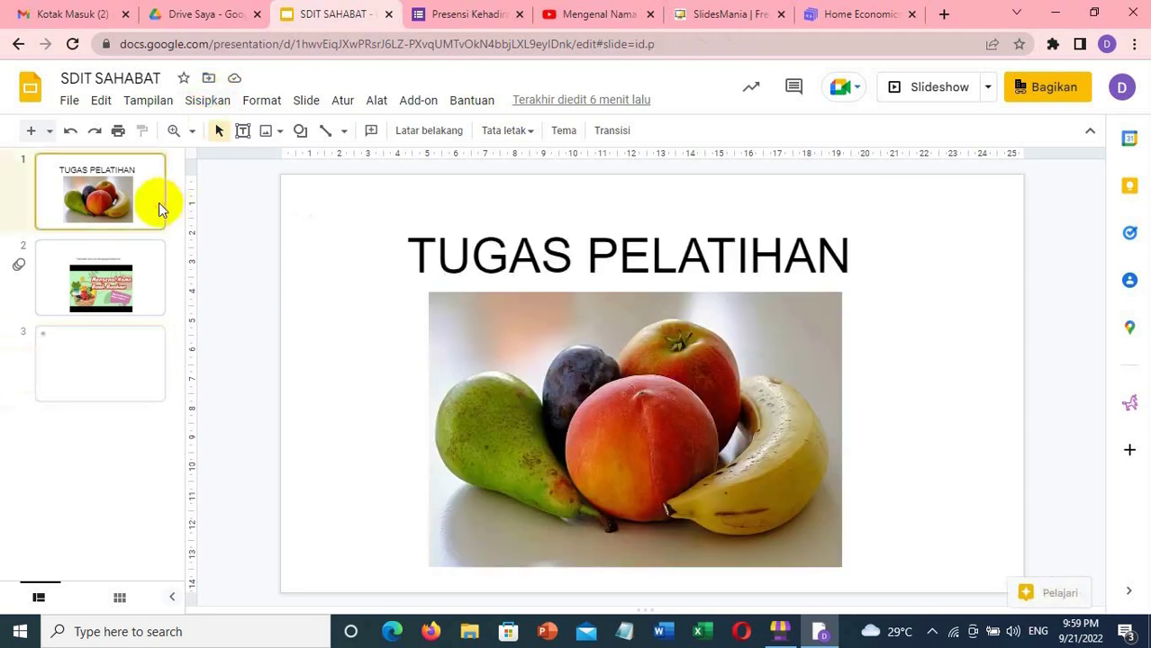
{"action": "left_click", "coordinate": [149, 265]}
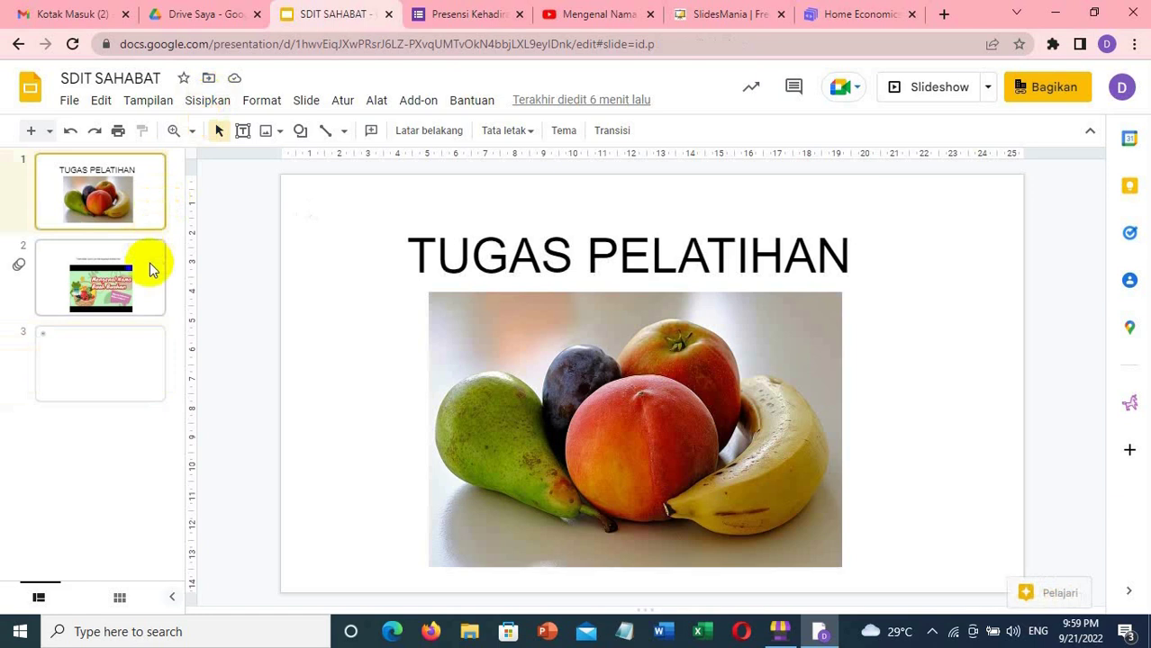
{"action": "left_click", "coordinate": [144, 362]}
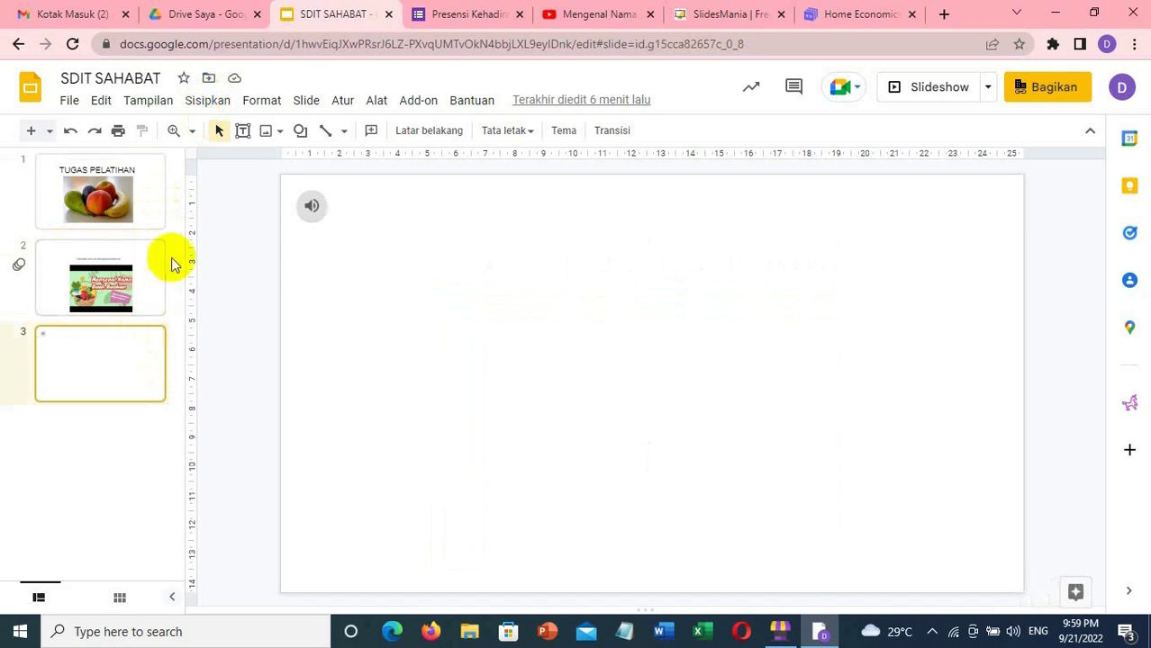
{"action": "left_click", "coordinate": [257, 101]}
{"action": "mouse_move", "coordinate": [214, 104]}
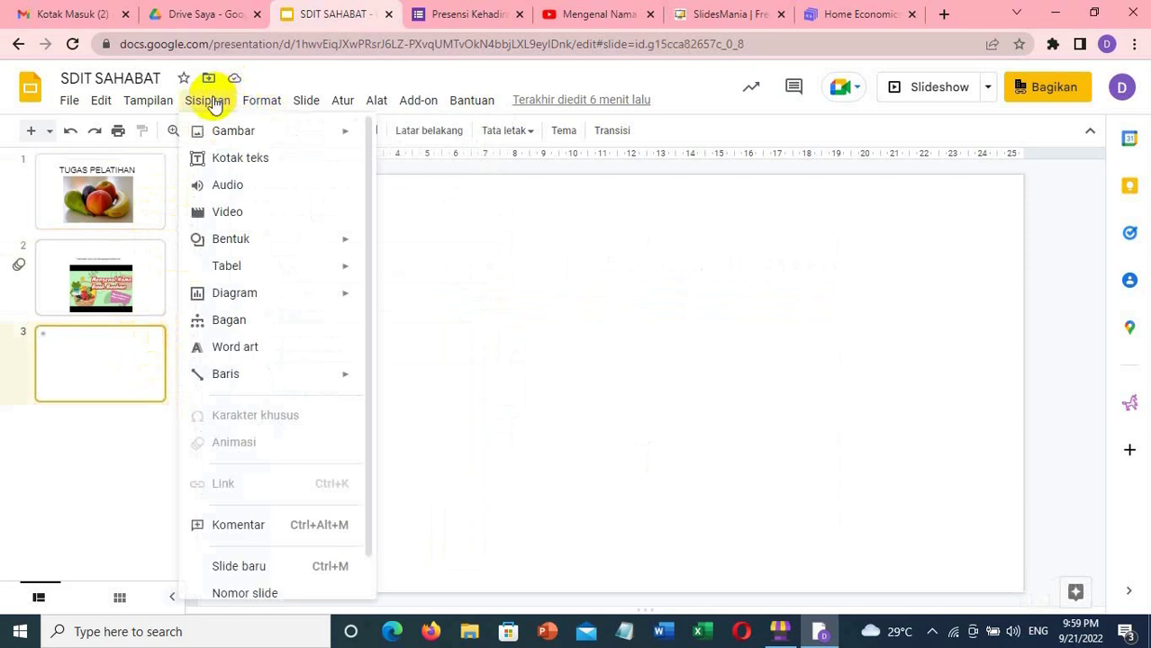
{"action": "mouse_move", "coordinate": [72, 106]}
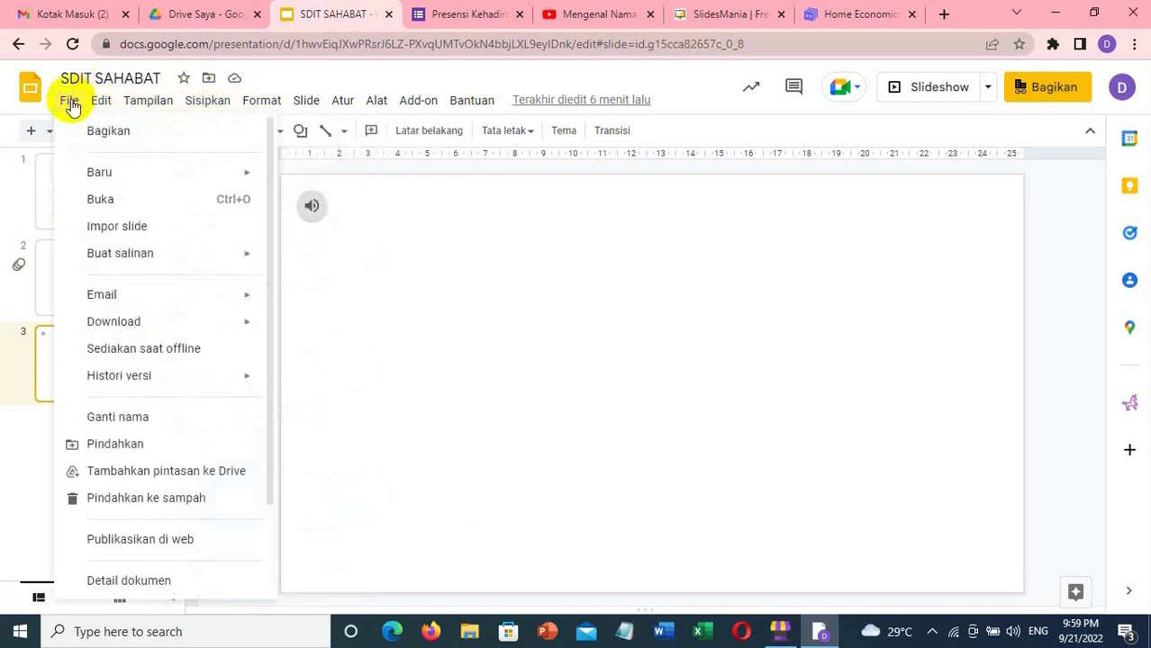
{"action": "mouse_move", "coordinate": [121, 326]}
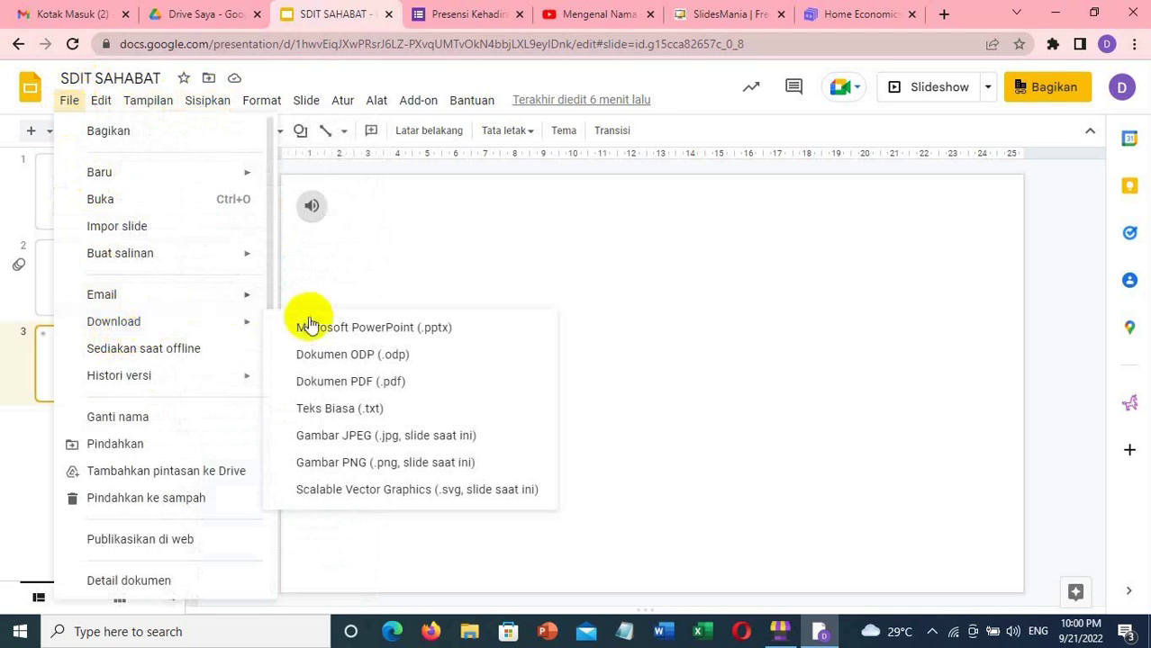
{"action": "left_click", "coordinate": [464, 238]}
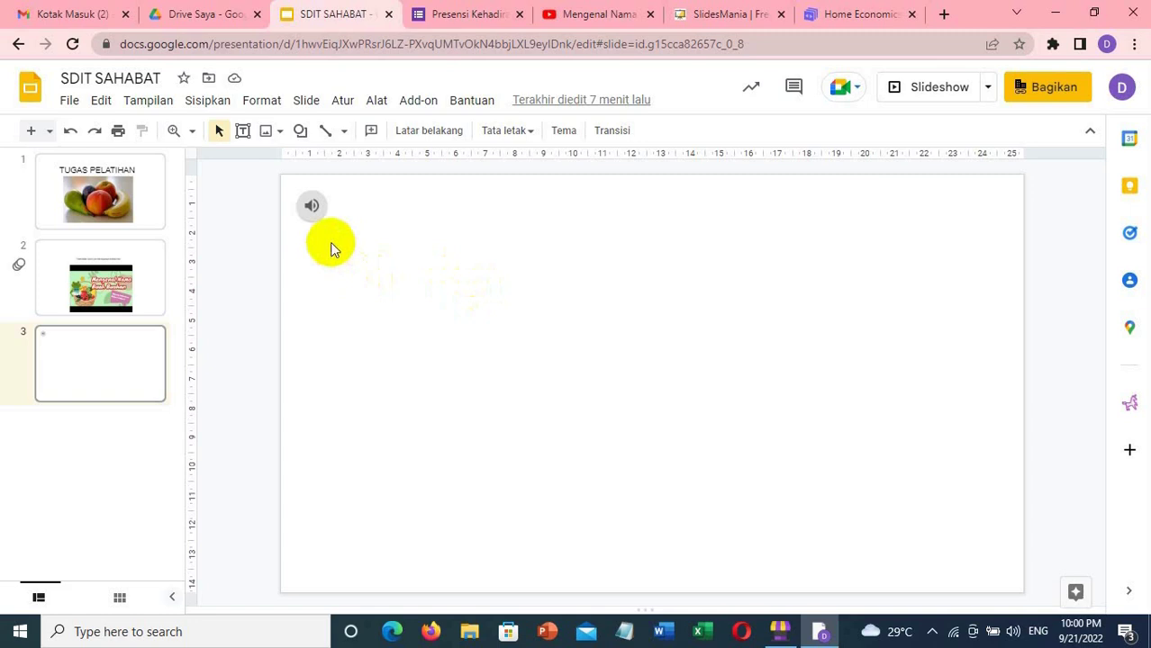
- Share SDIT SAHABAT so anyone with the link gets Pengomentar (commenter) access
{"action": "mouse_move", "coordinate": [324, 212]}
{"action": "left_click", "coordinate": [1059, 94]}
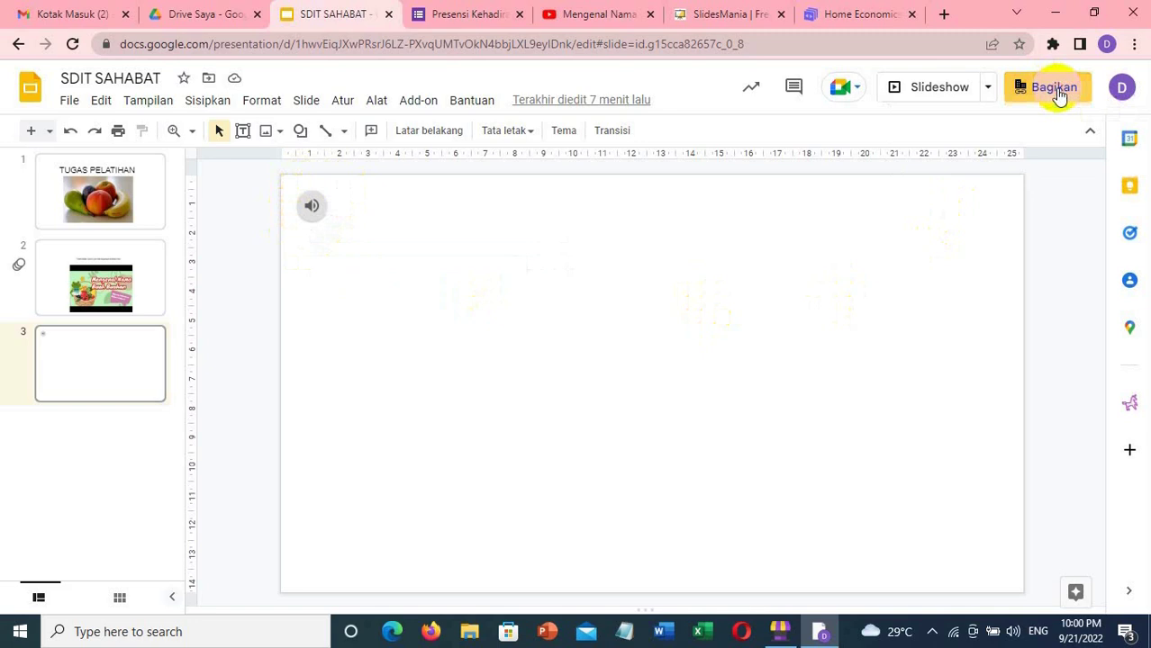
{"action": "left_click", "coordinate": [1059, 94]}
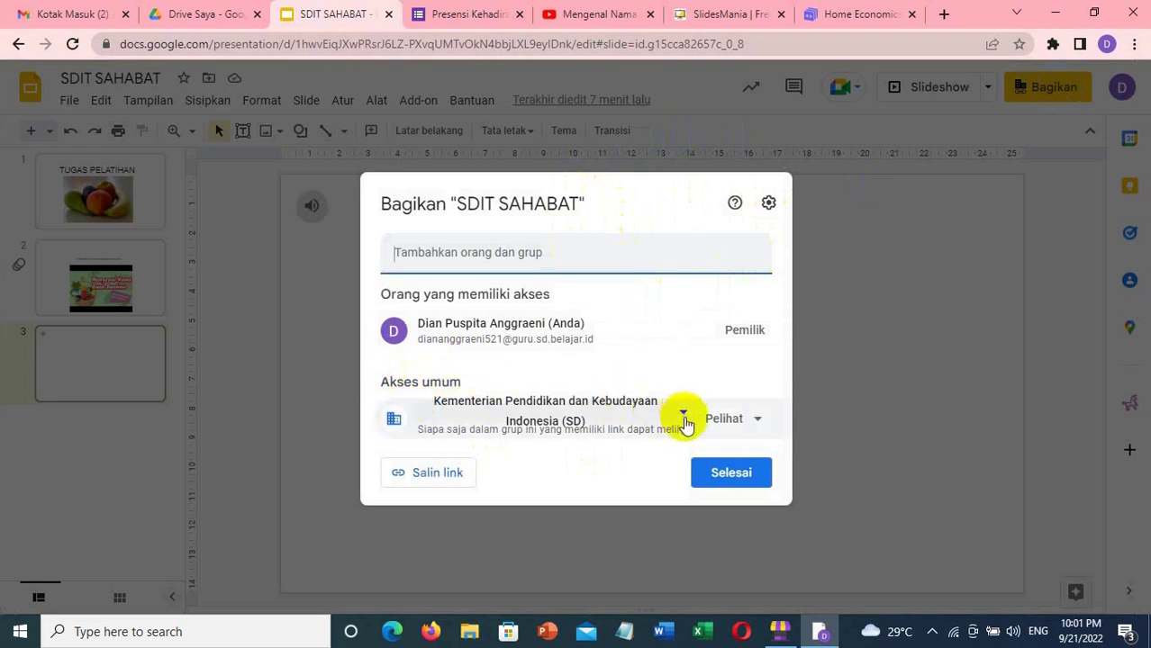
{"action": "left_click", "coordinate": [684, 418]}
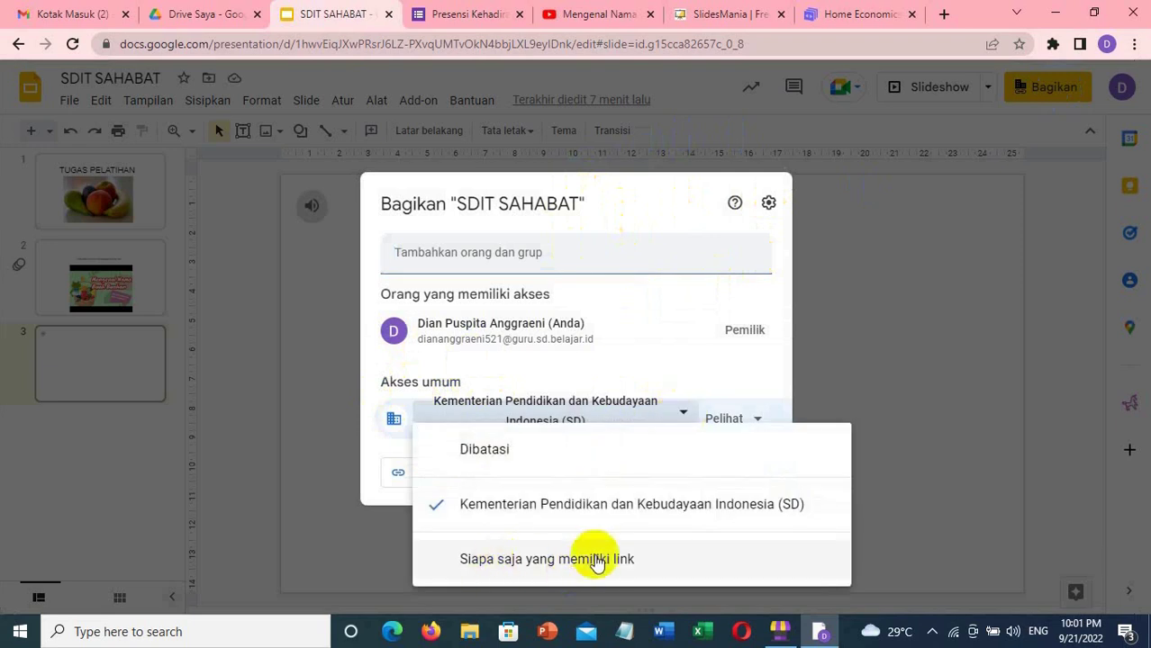
{"action": "left_click", "coordinate": [596, 560]}
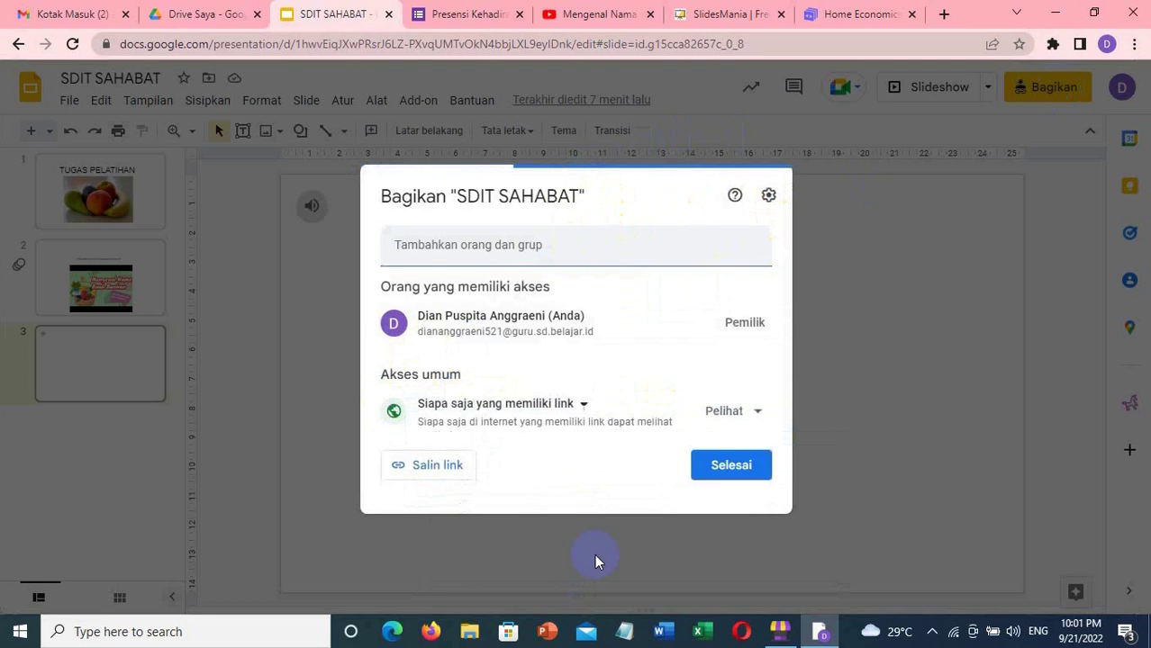
{"action": "left_click", "coordinate": [758, 421]}
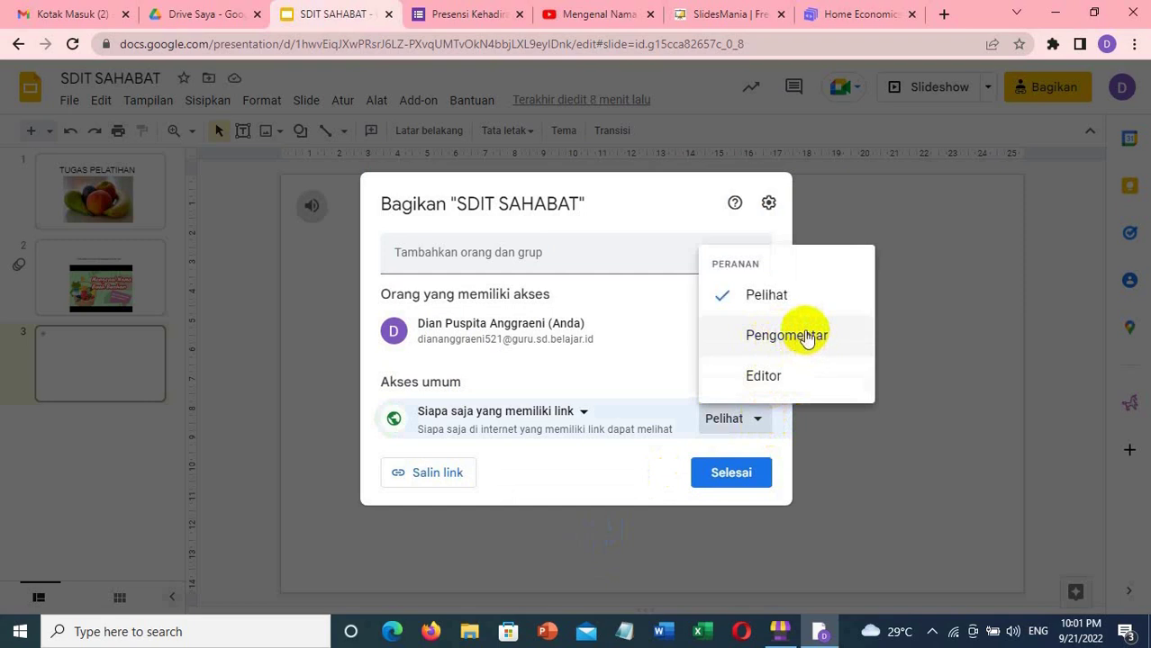
{"action": "left_click", "coordinate": [803, 337]}
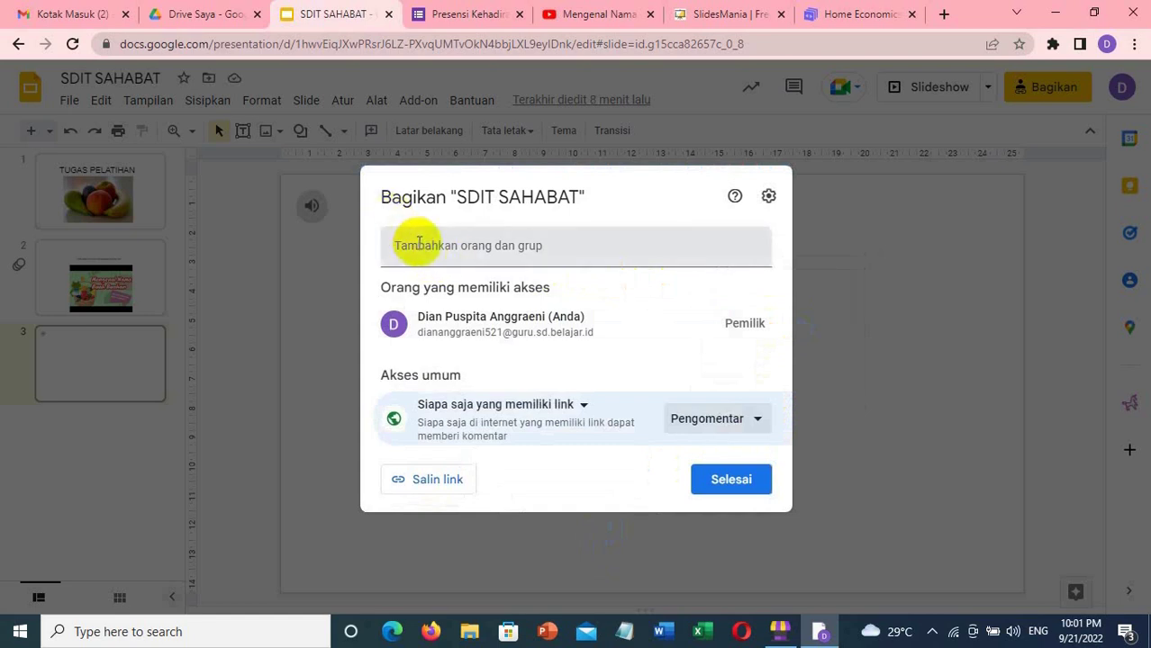
- Add the recipient to the share list by entering their school e-mail address and picking the matching contact
{"action": "left_click", "coordinate": [419, 243]}
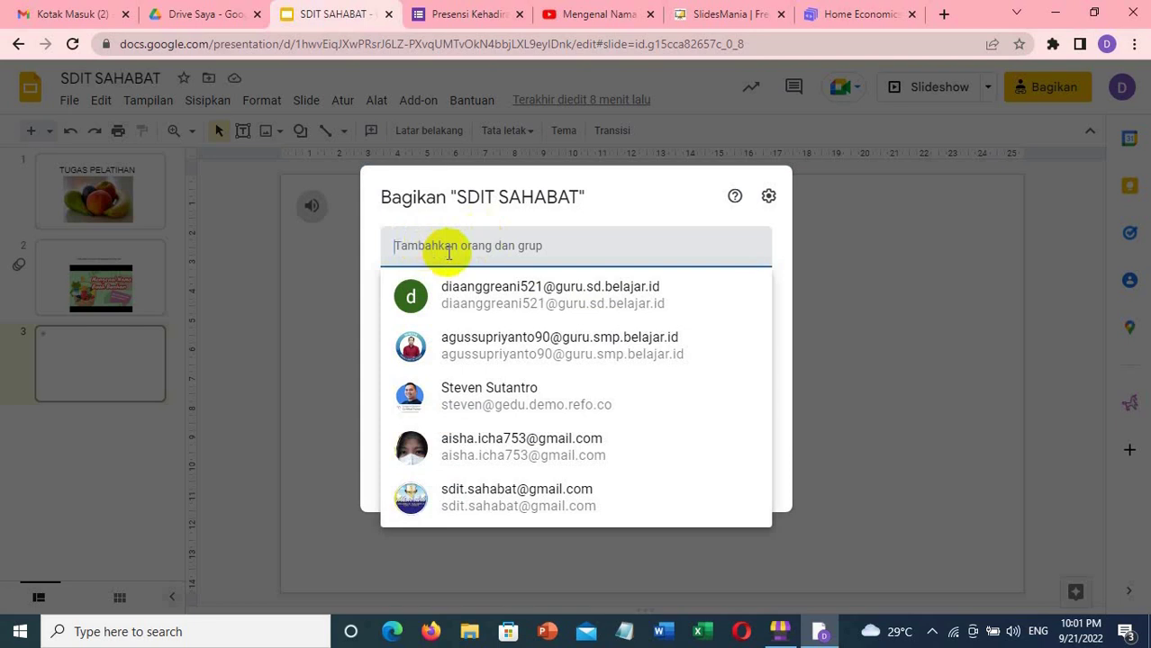
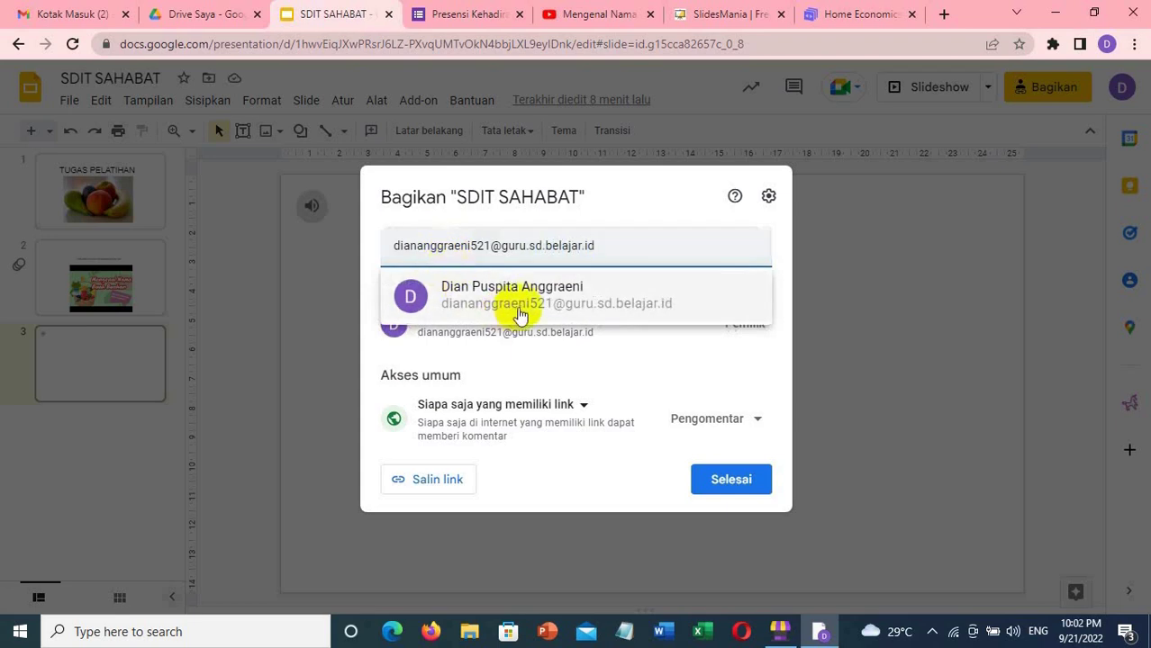
{"action": "mouse_move", "coordinate": [520, 307]}
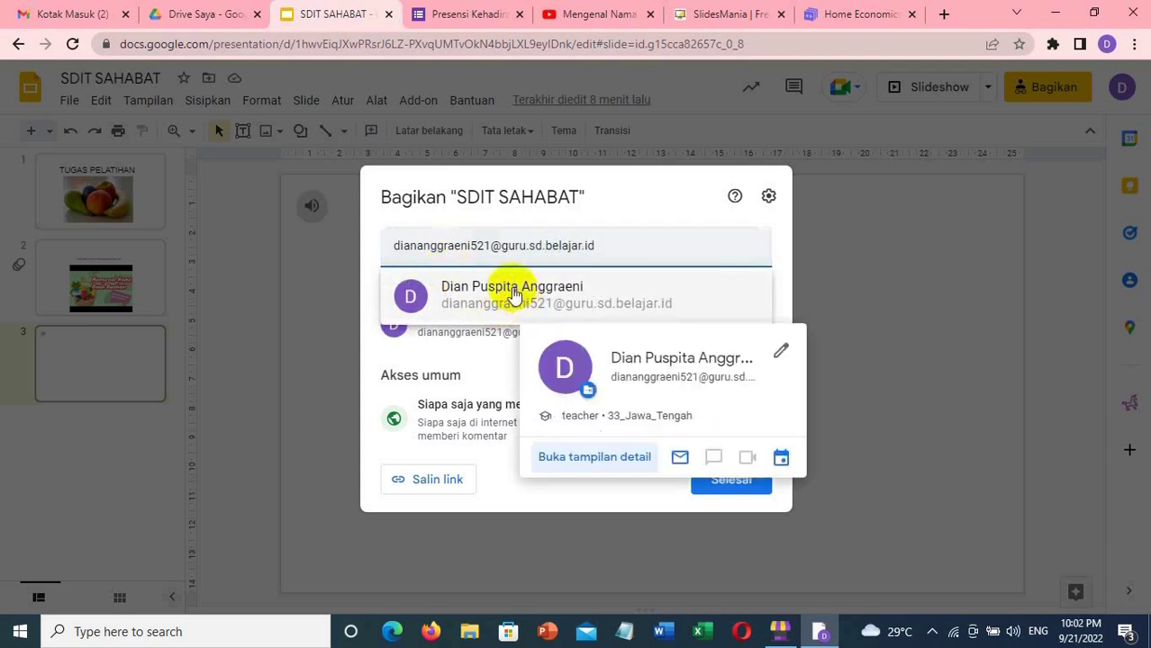
{"action": "left_click", "coordinate": [512, 290]}
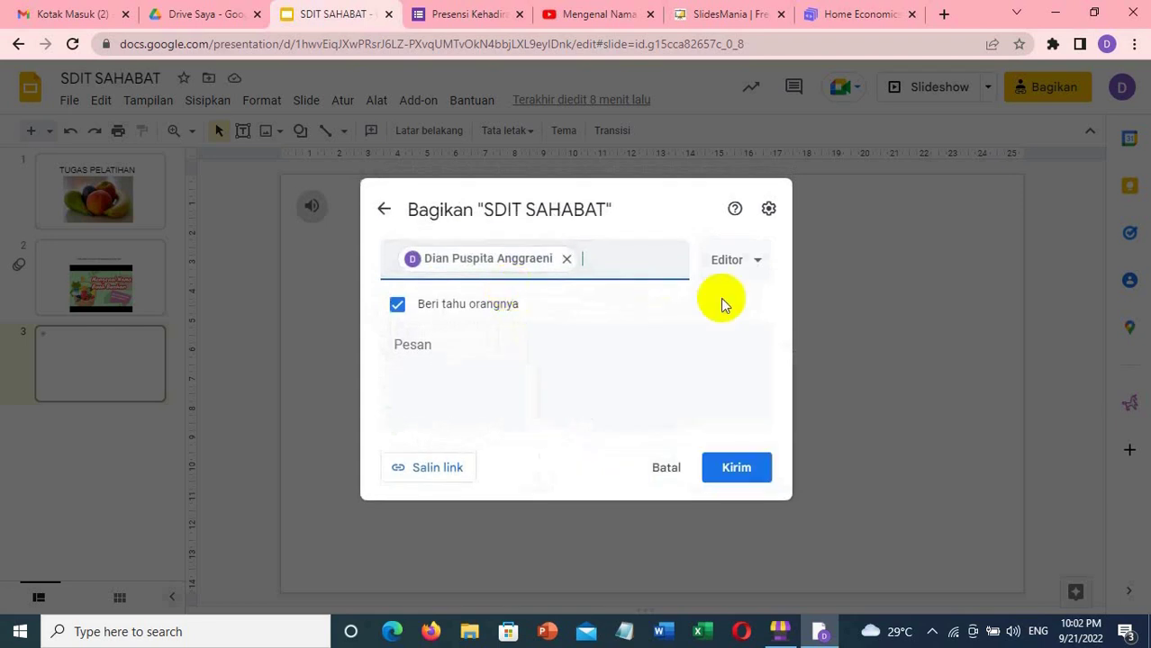
- Change the recipient's role from Editor to Pengomentar (Commenter) and send the invitation
{"action": "left_click", "coordinate": [761, 270]}
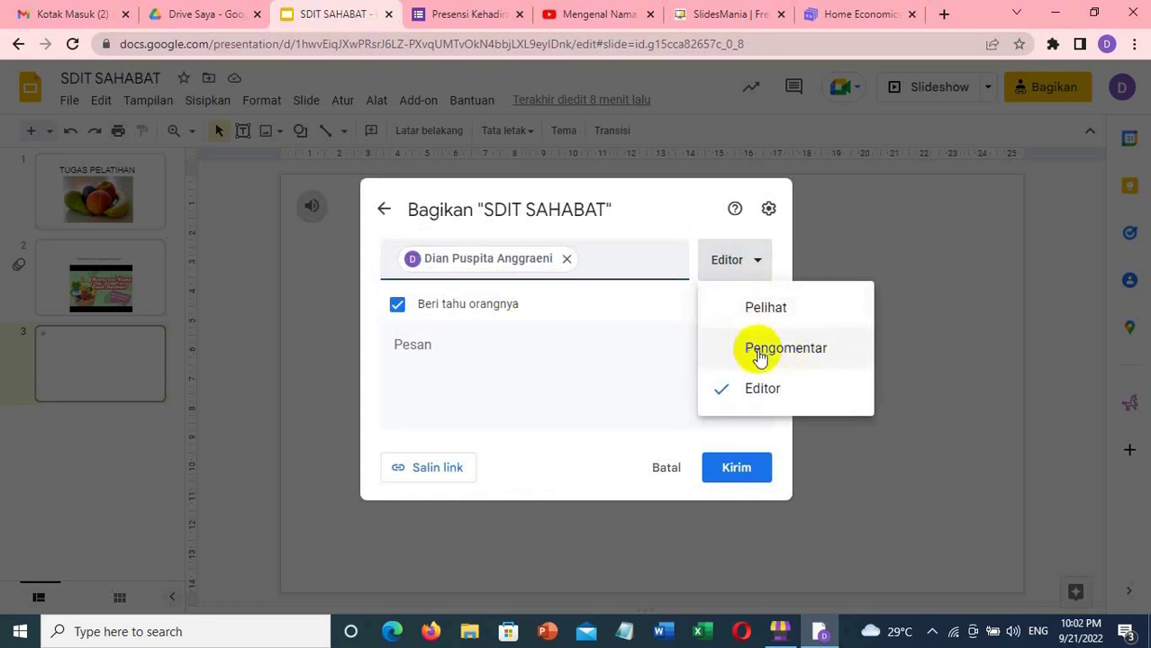
{"action": "left_click", "coordinate": [846, 347]}
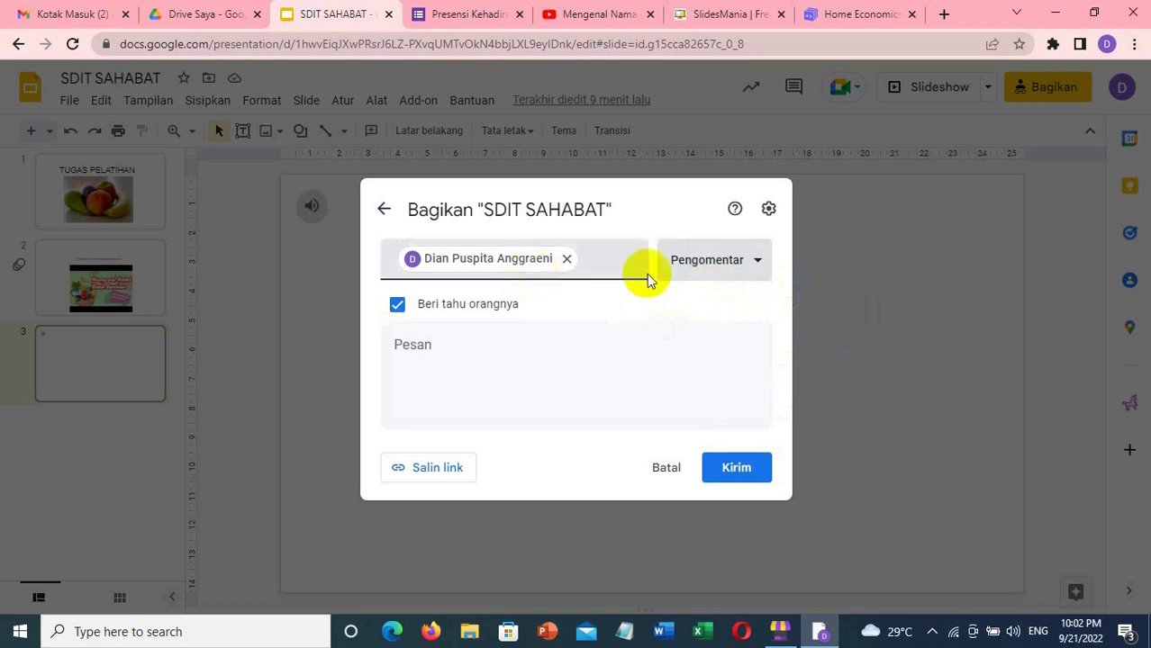
{"action": "left_click", "coordinate": [736, 475]}
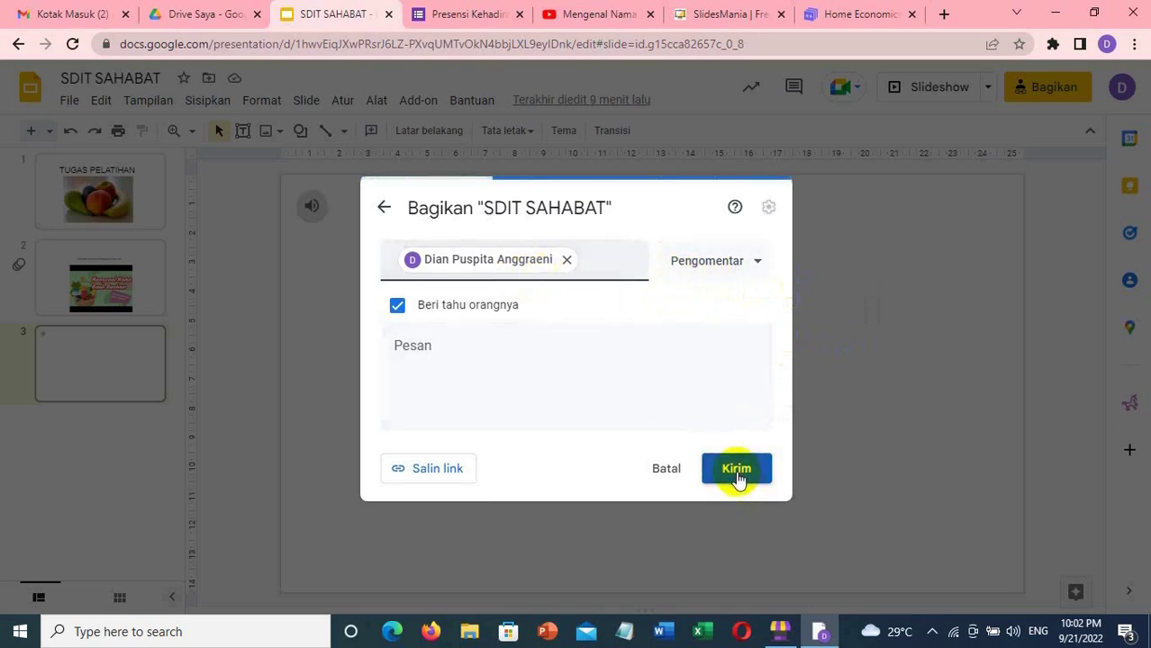